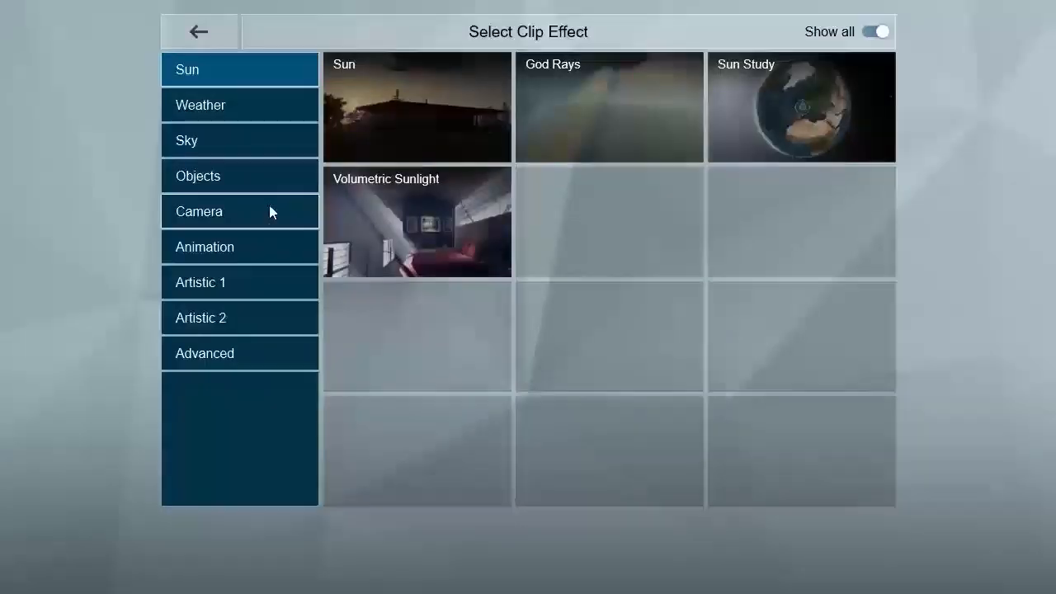
Step: Add the 2-Point Perspective camera effect and start recording a clip in the first empty slot
{"action": "left_click", "coordinate": [269, 212]}
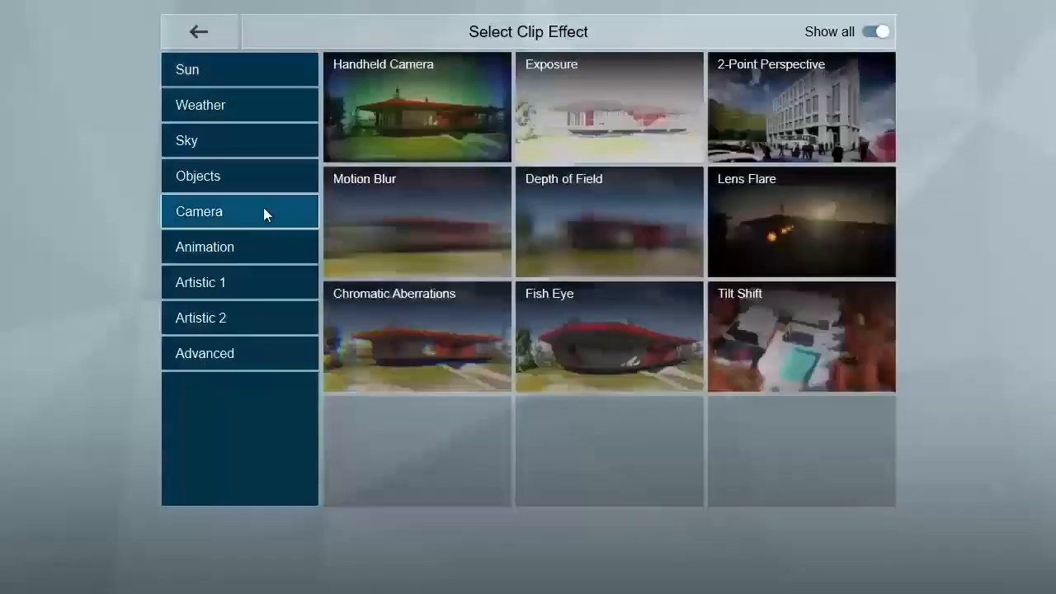
{"action": "left_click", "coordinate": [803, 118]}
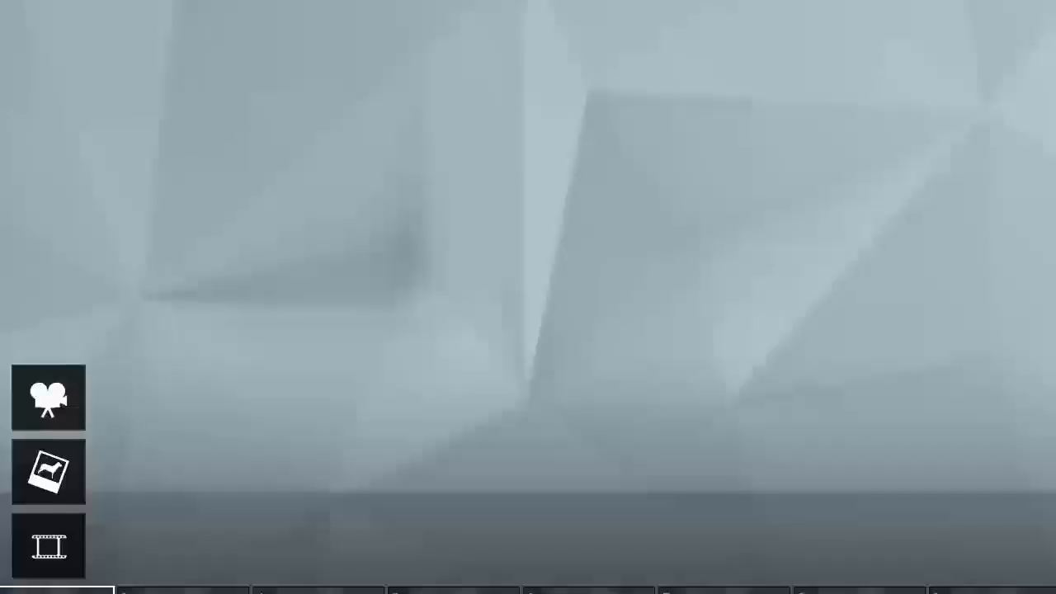
{"action": "left_click", "coordinate": [50, 398]}
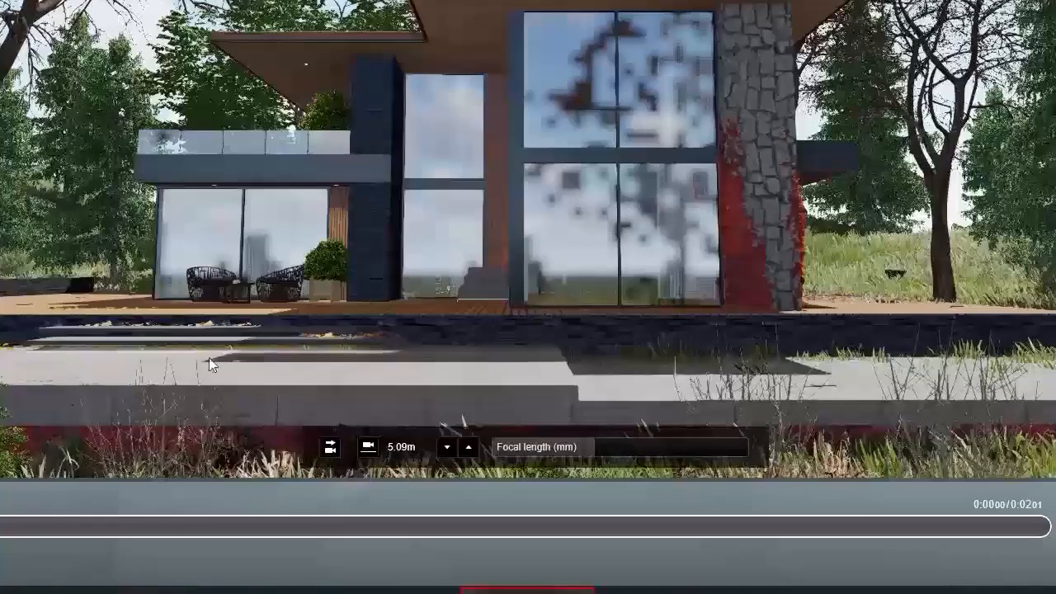
Step: Fly the camera back from the terrace down the grassy slope, framing the whole house among the trees
{"action": "key", "text": "a"}
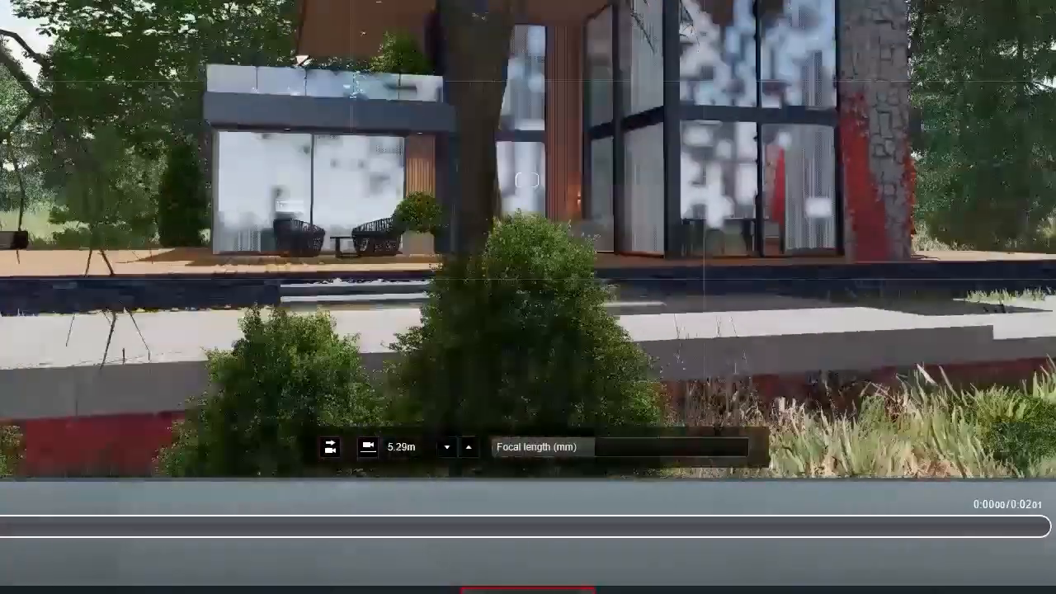
{"action": "right_click_drag", "start_coordinate": [452, 259], "coordinate": [473, 418]}
{"action": "key", "text": "s"}
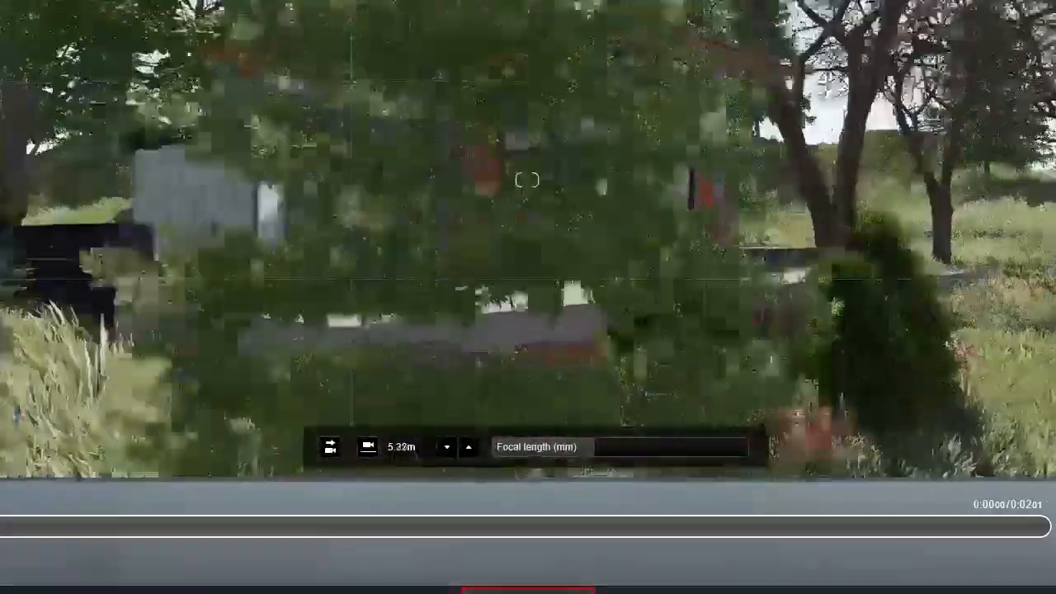
{"action": "key", "text": "a"}
{"action": "key", "text": "s"}
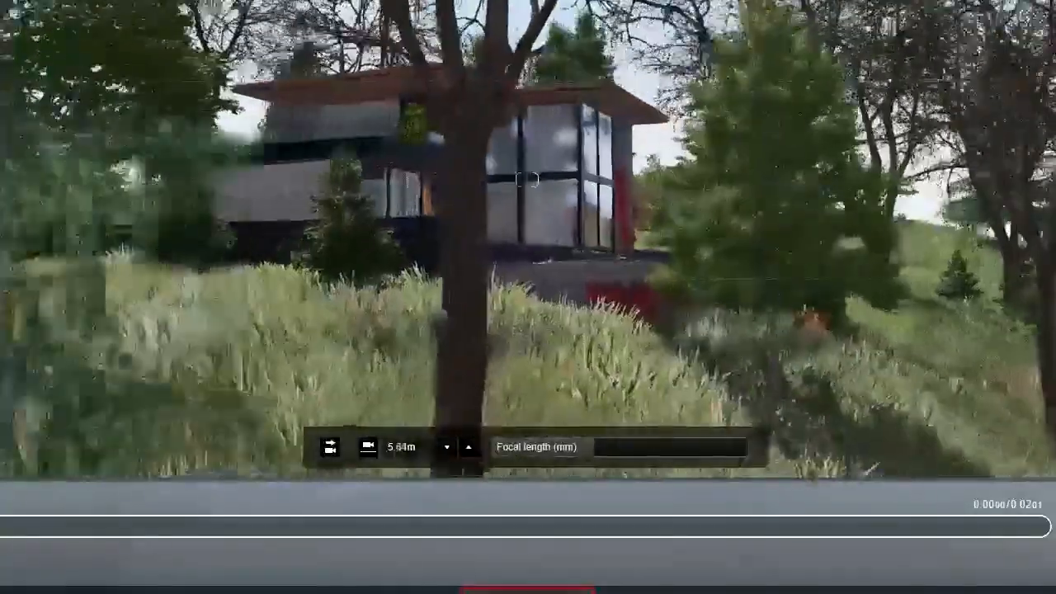
{"action": "key", "text": "w"}
{"action": "key", "text": "s"}
{"action": "right_click_drag", "start_coordinate": [651, 354], "coordinate": [656, 439]}
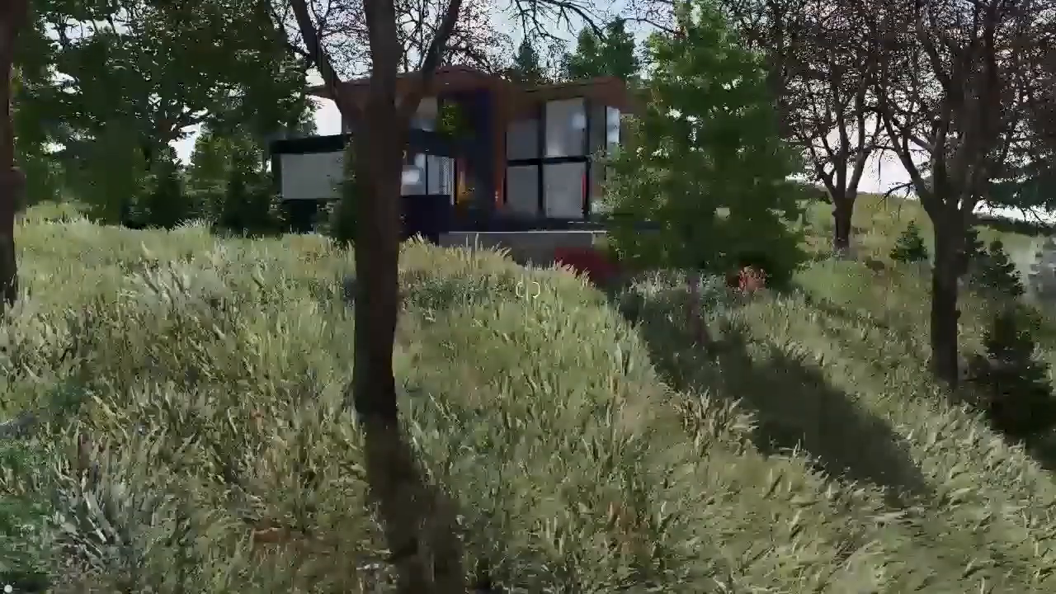
{"action": "left_click_drag", "start_coordinate": [360, 390], "coordinate": [322, 295]}
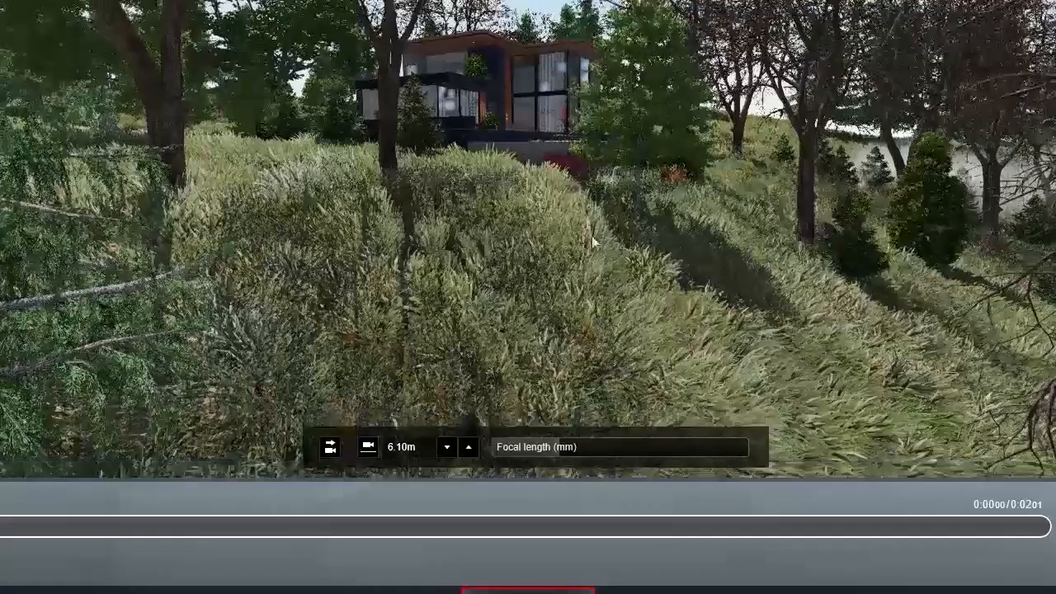
Step: Lengthen the focal length and move the camera closer to the house at a height of about 5.20 m
{"action": "key", "text": "e"}
{"action": "left_click_drag", "start_coordinate": [560, 447], "coordinate": [602, 443]}
{"action": "key", "text": "w"}
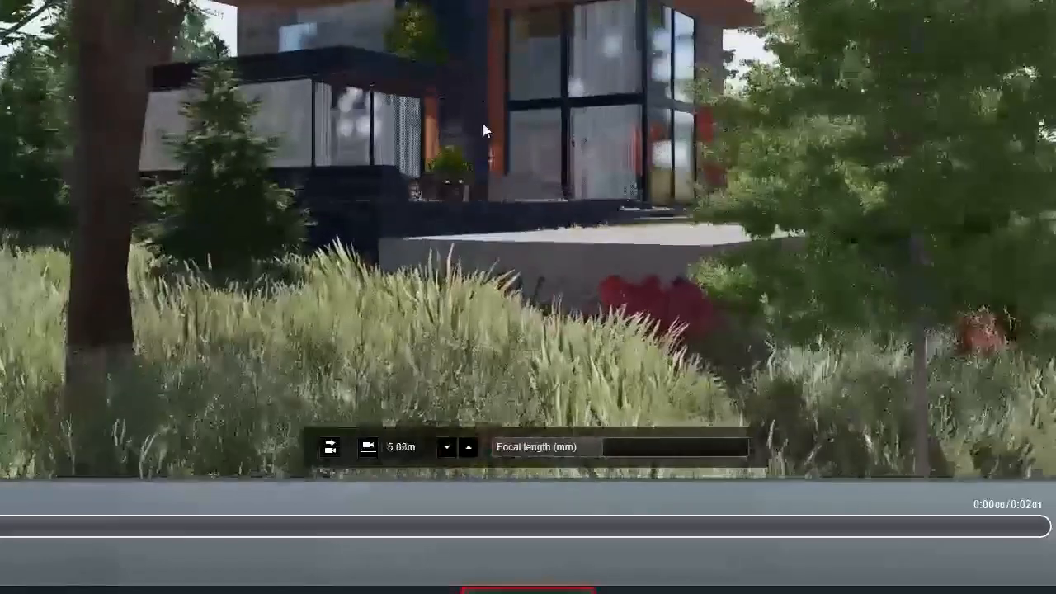
{"action": "key", "text": "a"}
{"action": "right_click_drag", "start_coordinate": [510, 120], "coordinate": [538, 98]}
{"action": "key", "text": "s"}
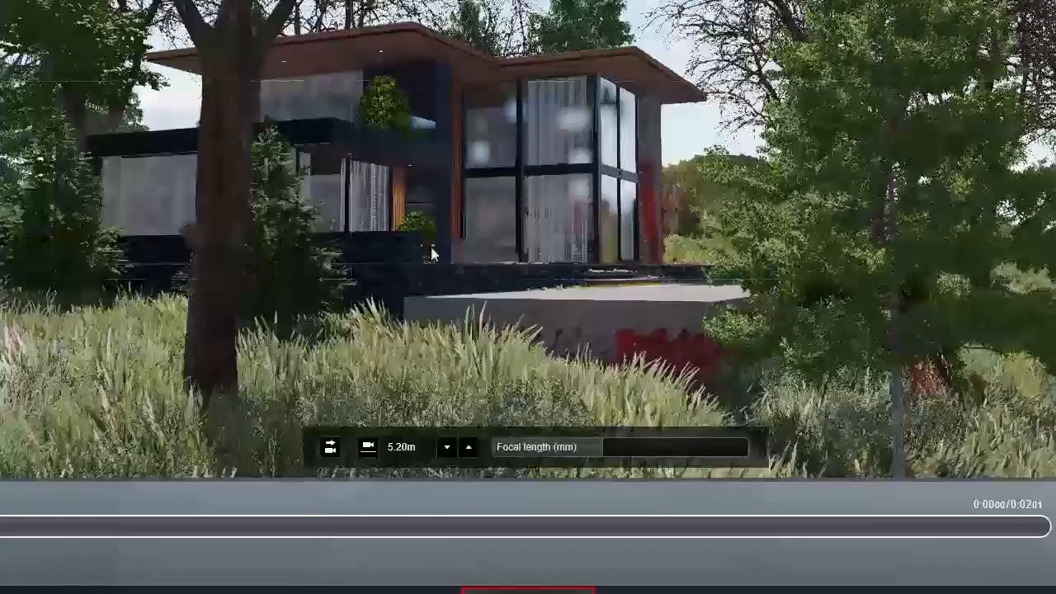
{"action": "right_click_drag", "start_coordinate": [540, 346], "coordinate": [519, 318]}
Step: Try a tighter framing of the house's glazed corner with a longer focal length
{"action": "left_click_drag", "start_coordinate": [600, 448], "coordinate": [627, 450]}
{"action": "key", "text": "w"}
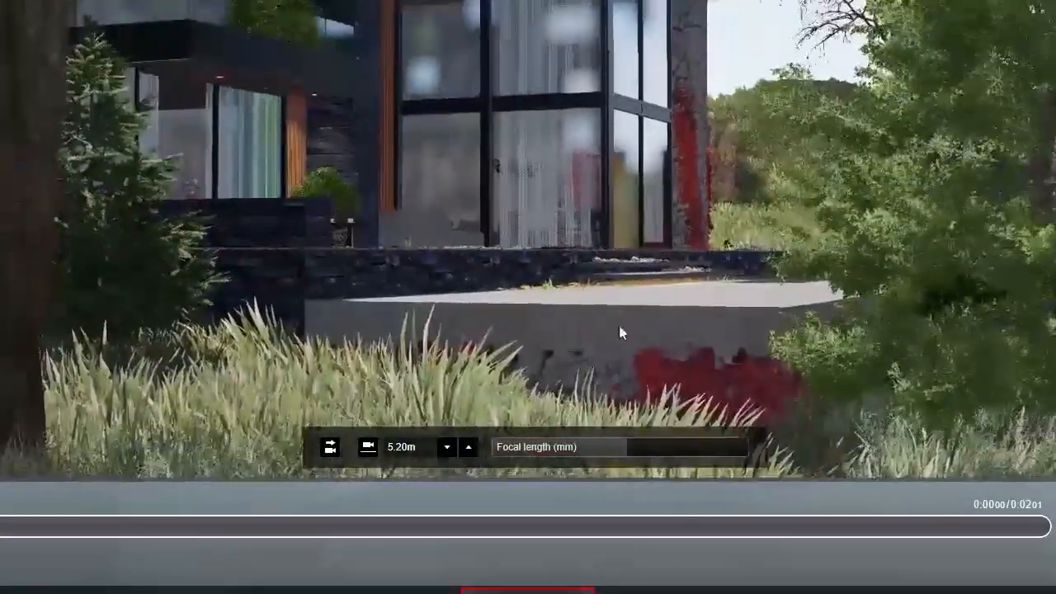
{"action": "key", "text": "e"}
{"action": "right_click_drag", "start_coordinate": [610, 372], "coordinate": [560, 331]}
{"action": "key", "text": "a"}
Step: Set the focal length to about 23.3 mm, lower the camera to about 3.41 m and add a camera keyframe
{"action": "left_click", "coordinate": [586, 446]}
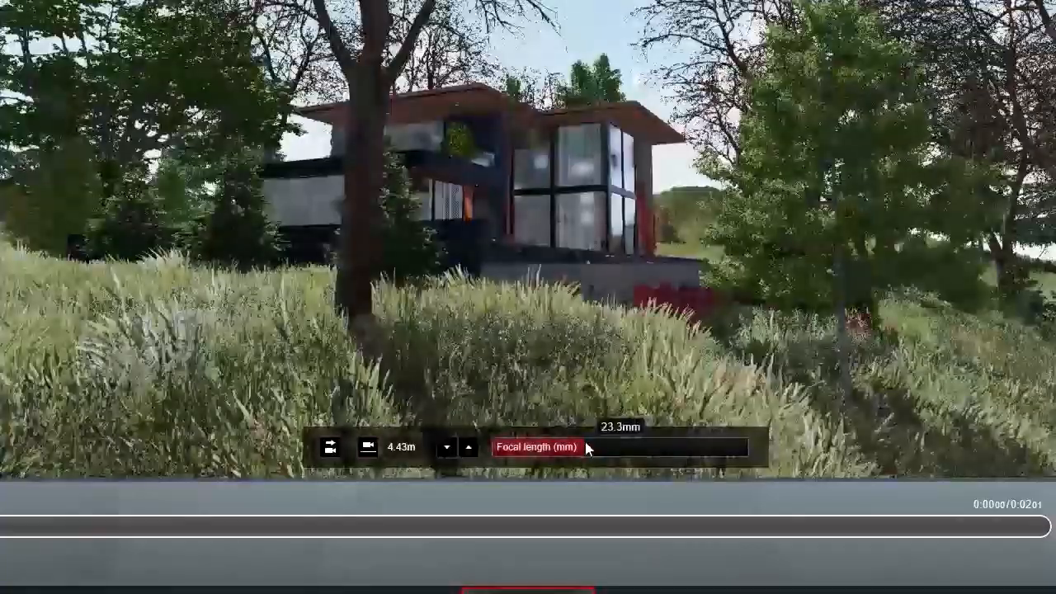
{"action": "key", "text": "w"}
{"action": "mouse_move", "coordinate": [616, 347]}
{"action": "right_mouse_down"}
{"action": "mouse_move", "coordinate": [630, 353]}
{"action": "mouse_move", "coordinate": [616, 370]}
{"action": "mouse_move", "coordinate": [615, 353]}
{"action": "right_mouse_up"}
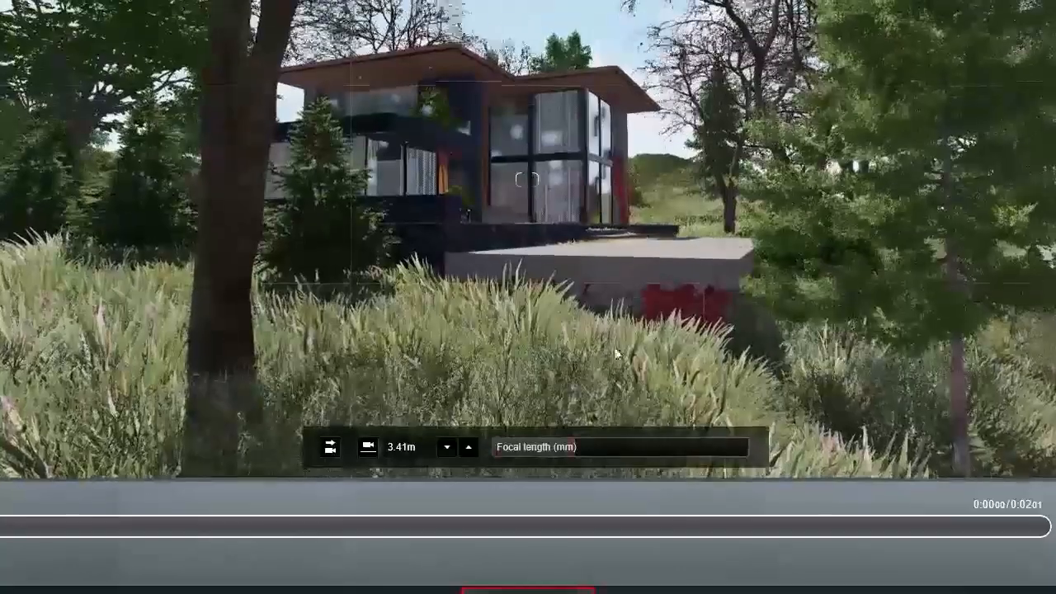
{"action": "left_click_drag", "start_coordinate": [587, 448], "coordinate": [593, 448]}
{"action": "left_click", "coordinate": [533, 590]}
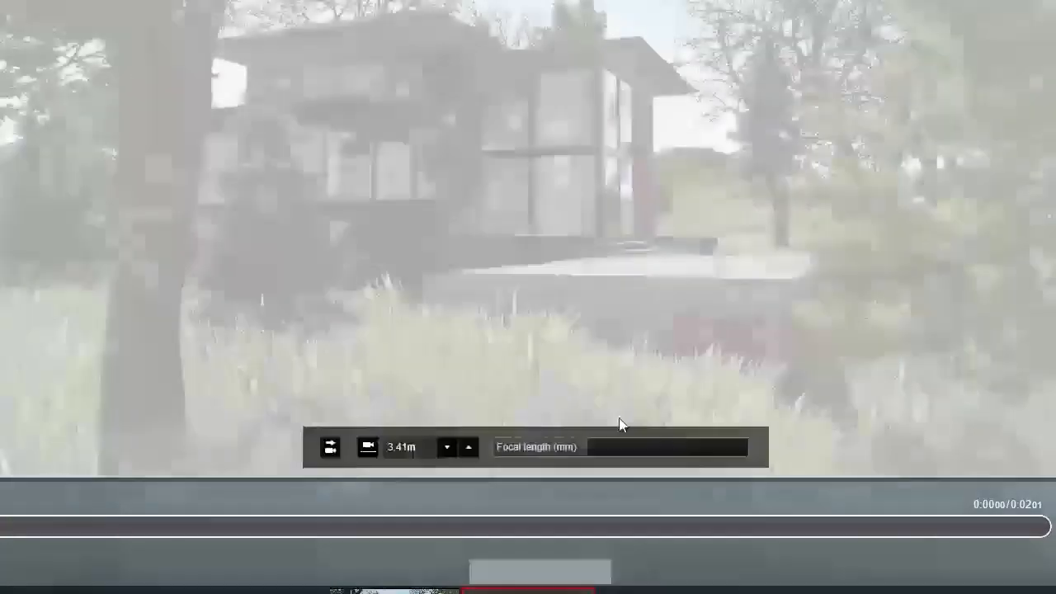
Step: Update the first keyframe with a longer focal length and a reframed view of the house from about 4.79 m high
{"action": "scroll", "coordinate": [611, 369], "scroll_direction": "up", "scroll_amount": 3}
{"action": "scroll", "coordinate": [608, 355], "scroll_direction": "down", "scroll_amount": 2}
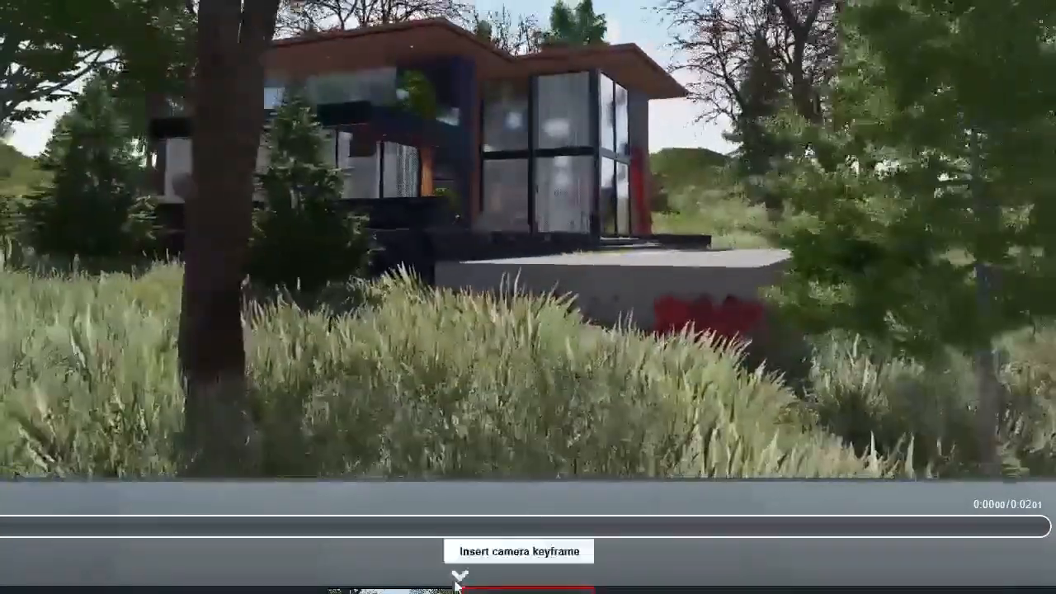
{"action": "left_click", "coordinate": [449, 570]}
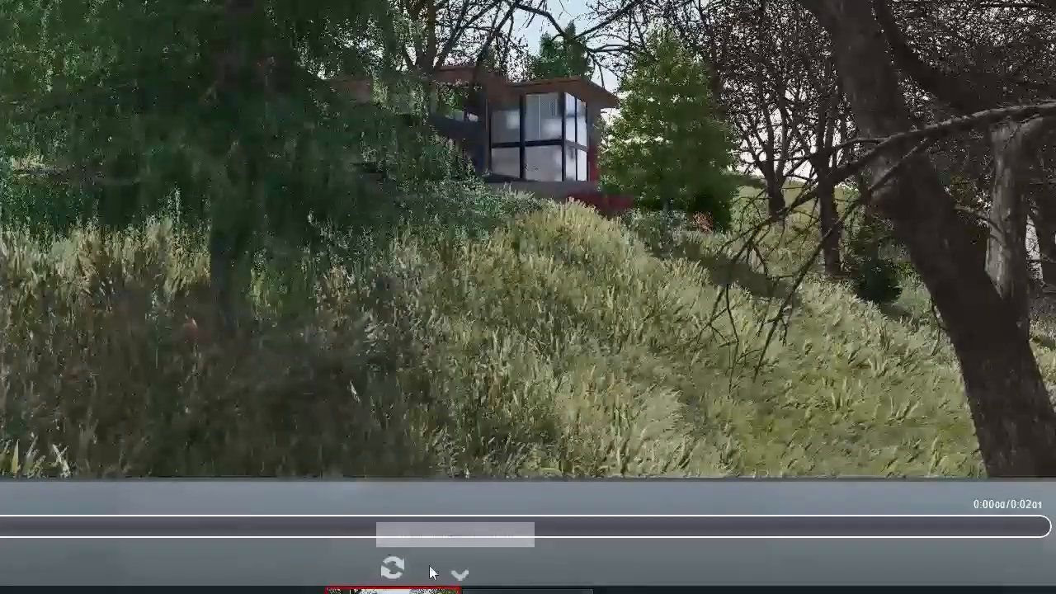
{"action": "left_click_drag", "start_coordinate": [539, 447], "coordinate": [612, 450]}
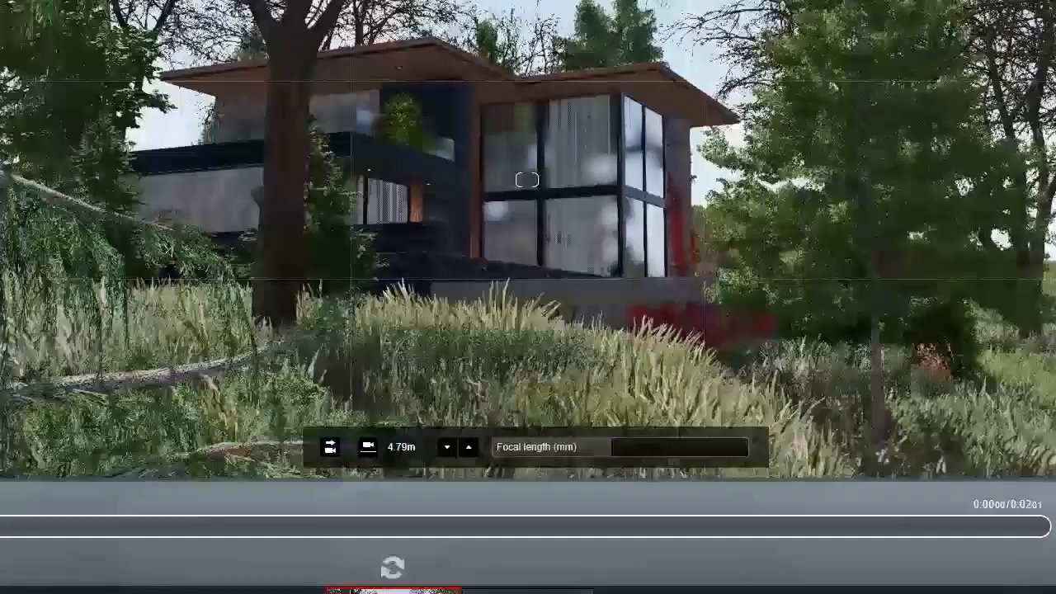
{"action": "left_click", "coordinate": [392, 565]}
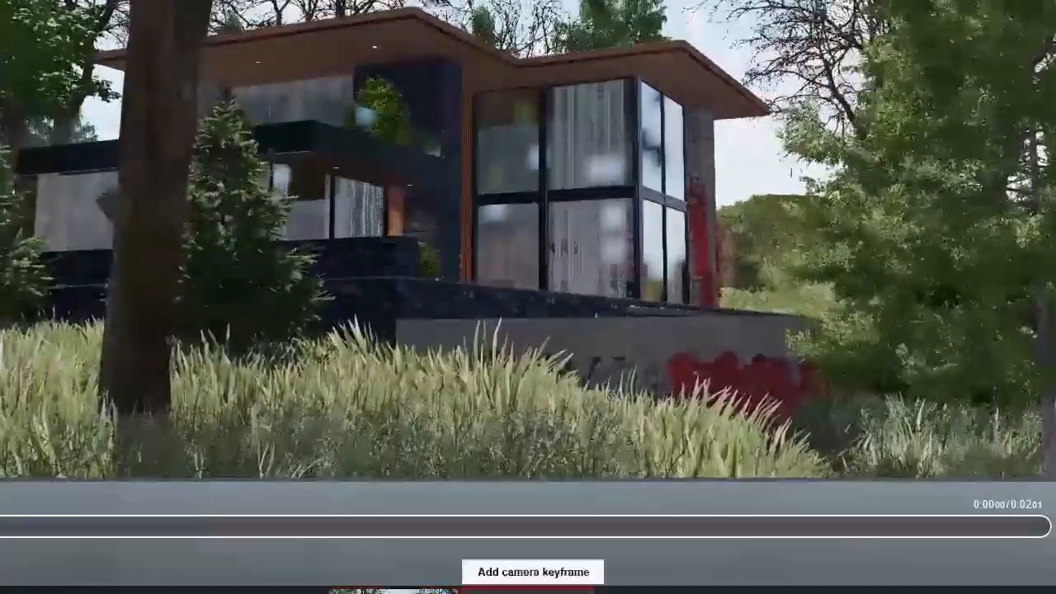
Step: Add a second camera keyframe closer to the house and apply the 2-Point Perspective effect to the clip
{"action": "left_click", "coordinate": [533, 571]}
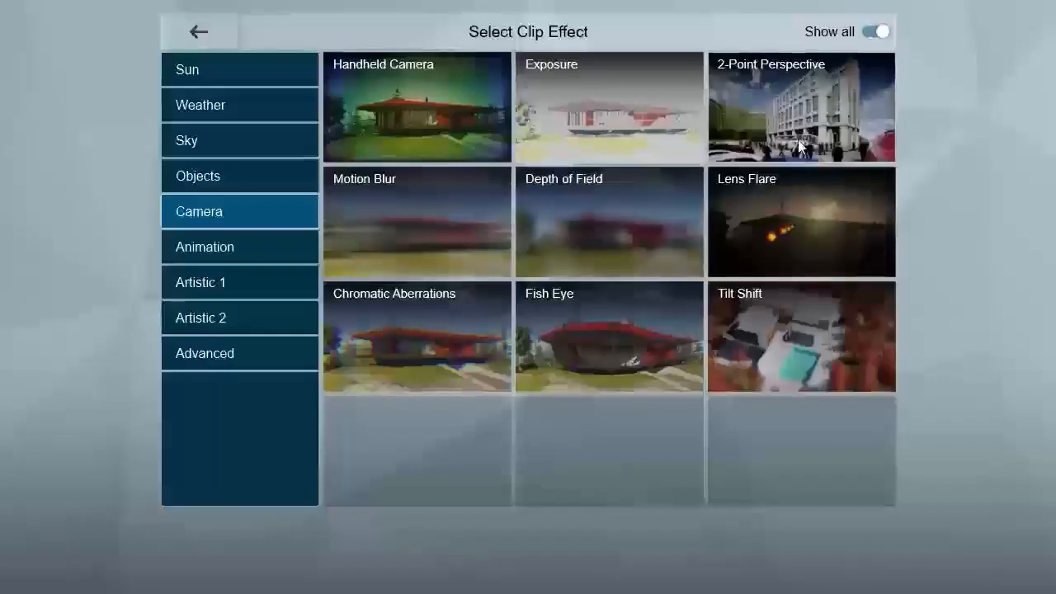
{"action": "left_click", "coordinate": [791, 105]}
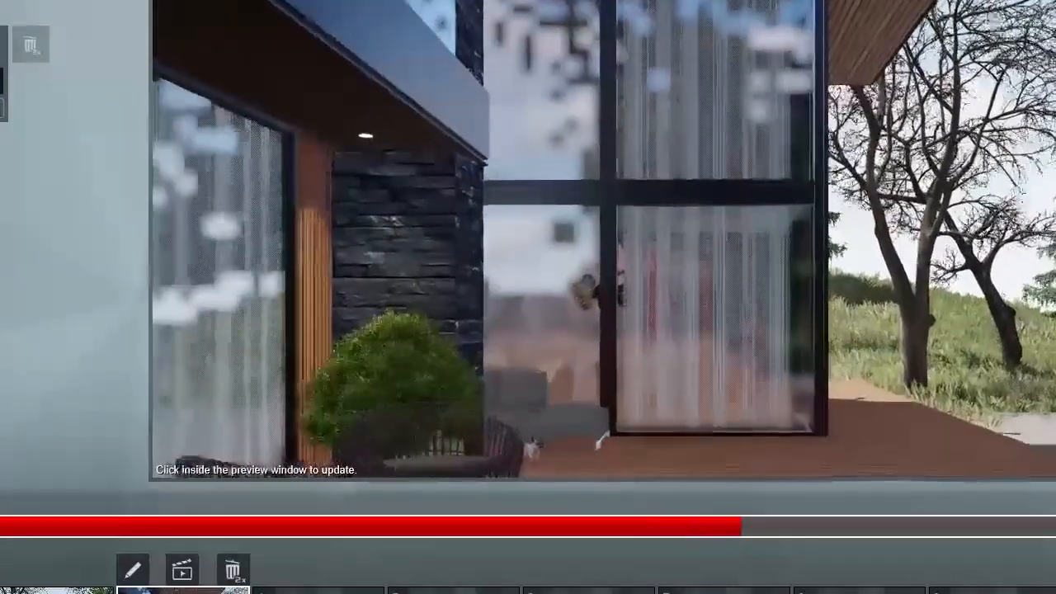
Step: Start recording the third clip and frame the balcony, dark stone wall and wood cladding with a slightly shorter focal length
{"action": "left_click", "coordinate": [318, 591]}
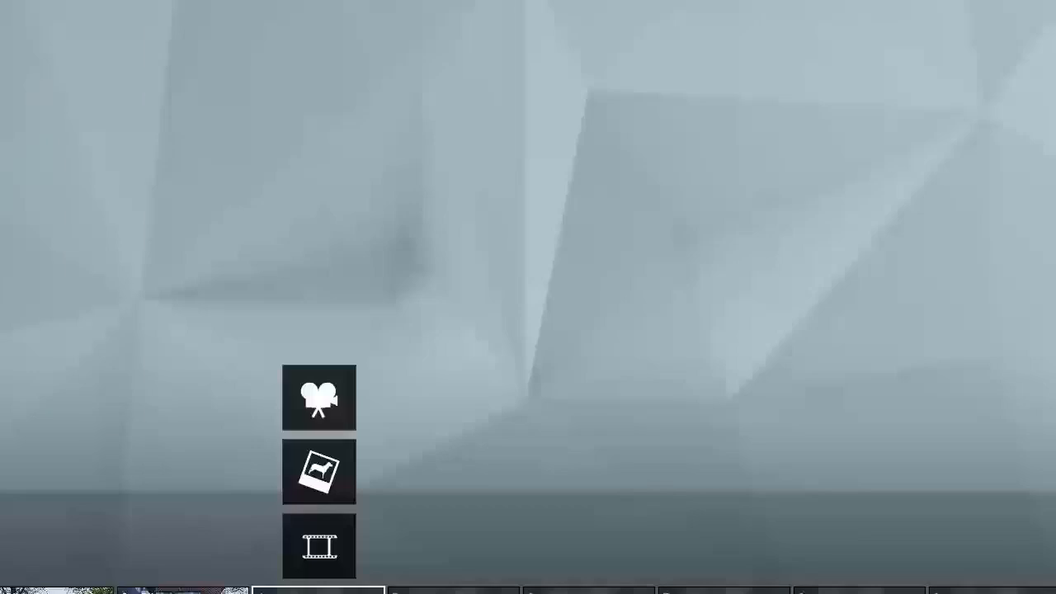
{"action": "left_click", "coordinate": [319, 398]}
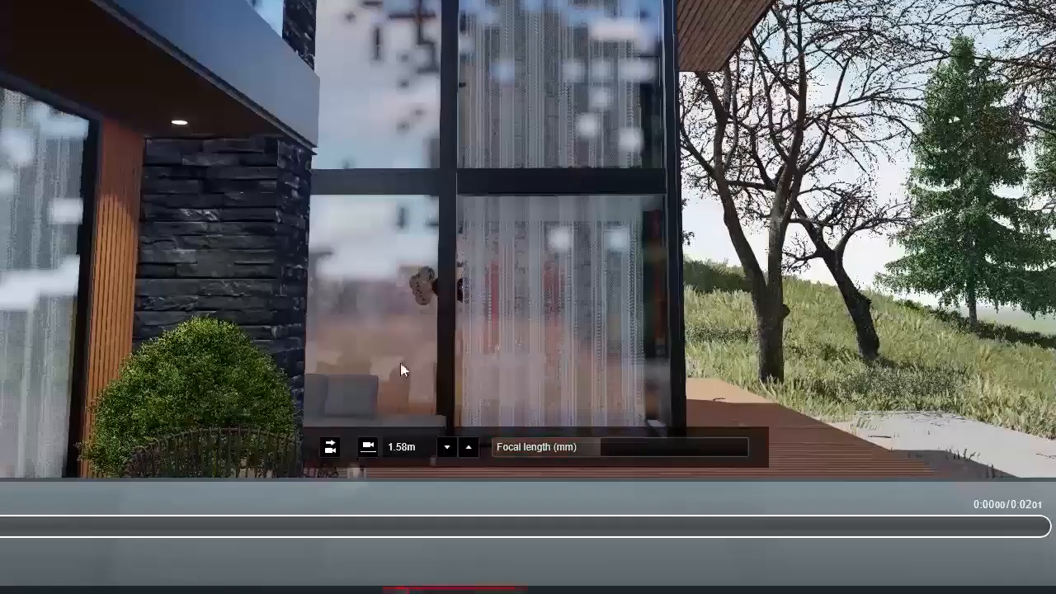
{"action": "key", "text": "s"}
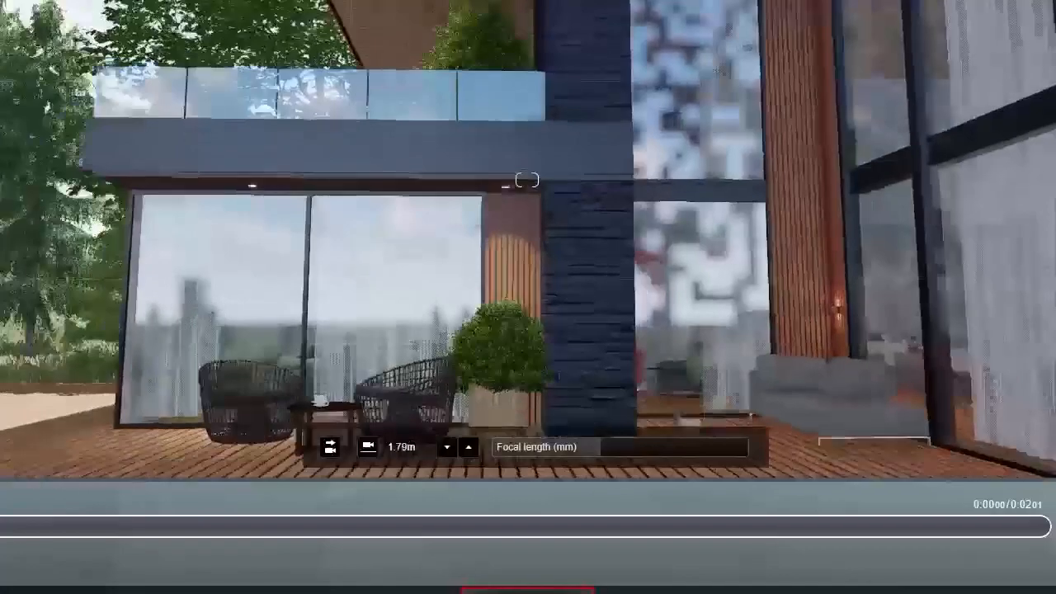
{"action": "key", "text": "q"}
{"action": "right_click_drag", "start_coordinate": [526, 179], "coordinate": [605, 425]}
{"action": "key", "text": "d"}
{"action": "left_click_drag", "start_coordinate": [590, 447], "coordinate": [585, 440]}
{"action": "key", "text": "w"}
{"action": "right_click_drag", "start_coordinate": [630, 339], "coordinate": [646, 192]}
Step: Raise the camera to about 3.95 m in front of the balcony, fine-tune its distance and add a camera keyframe
{"action": "middle_click_drag", "start_coordinate": [645, 192], "coordinate": [768, 392]}
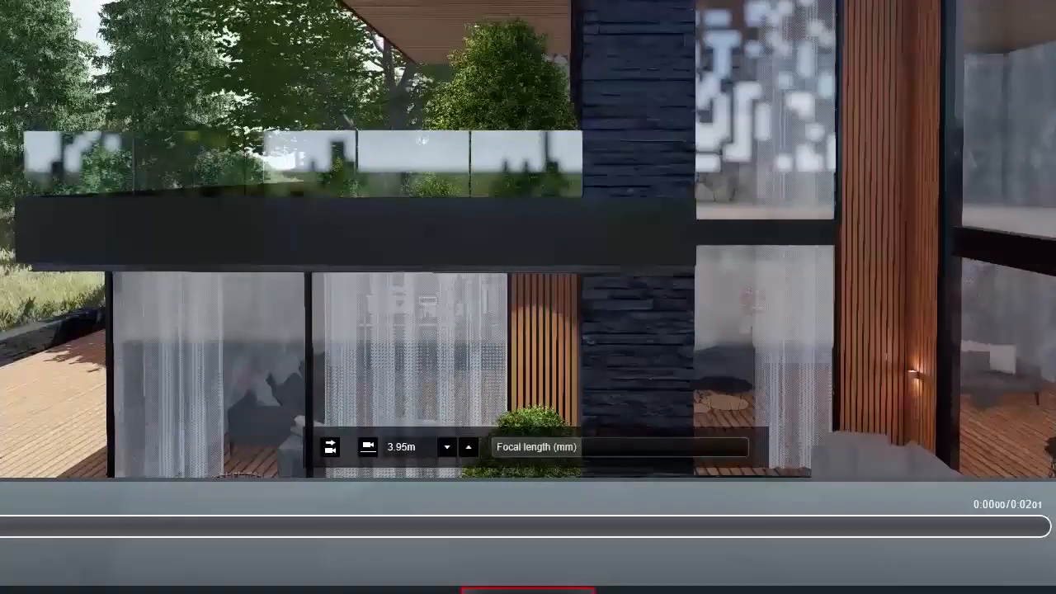
{"action": "scroll", "coordinate": [489, 146], "scroll_direction": "up", "scroll_amount": 2}
{"action": "scroll", "coordinate": [489, 146], "scroll_direction": "down", "scroll_amount": 4}
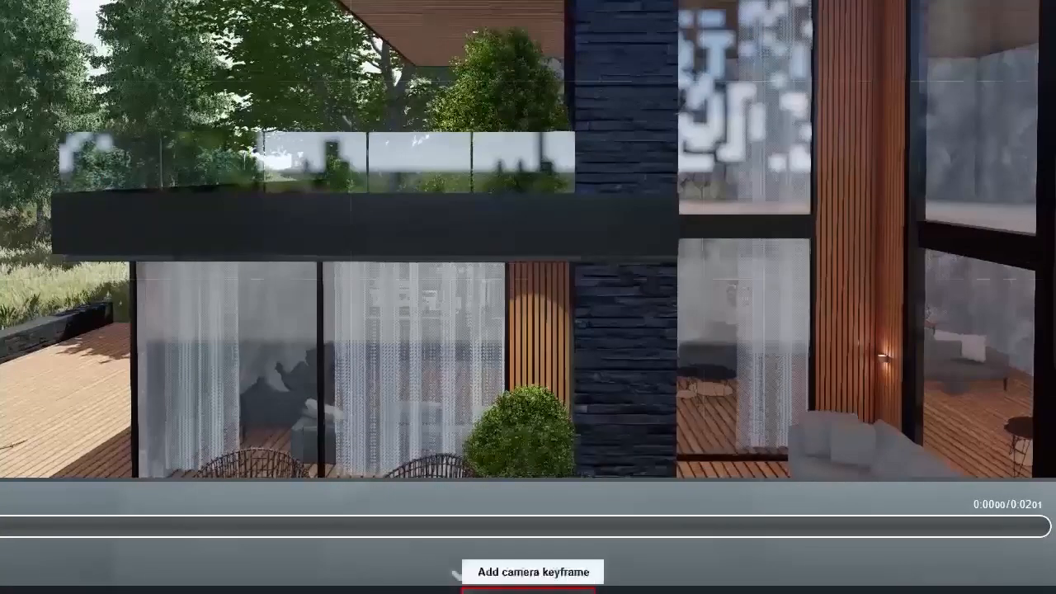
{"action": "left_click", "coordinate": [532, 591]}
Step: Update the third clip's first keyframe with a higher view over the balcony, at about 4.64 m
{"action": "middle_click_drag", "start_coordinate": [623, 196], "coordinate": [626, 254]}
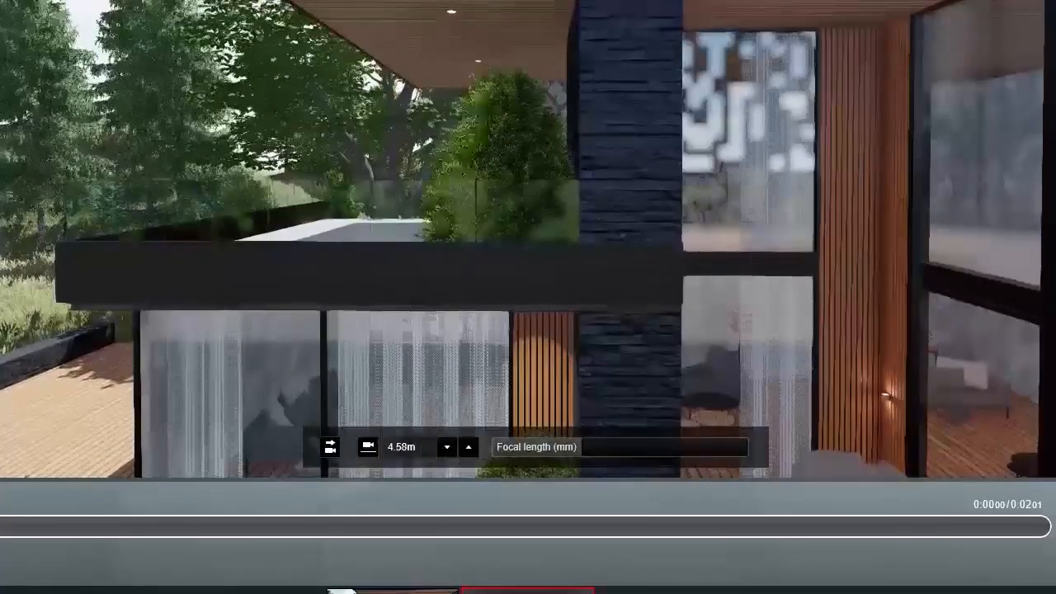
{"action": "right_click_drag", "start_coordinate": [625, 255], "coordinate": [636, 256]}
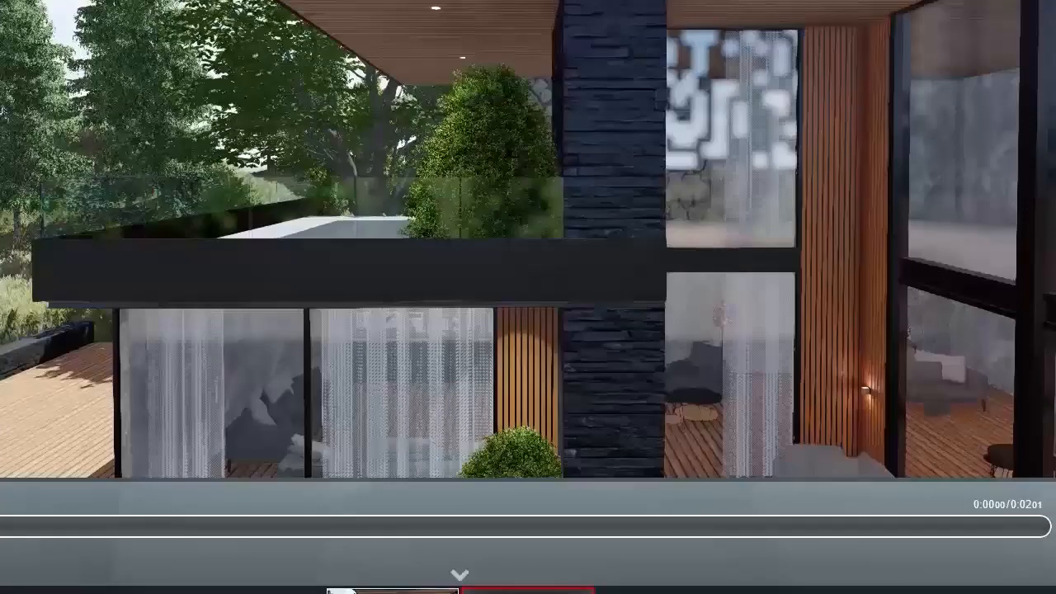
{"action": "left_click", "coordinate": [384, 588]}
{"action": "middle_click_drag", "start_coordinate": [605, 220], "coordinate": [601, 133]}
{"action": "right_click_drag", "start_coordinate": [607, 133], "coordinate": [614, 136]}
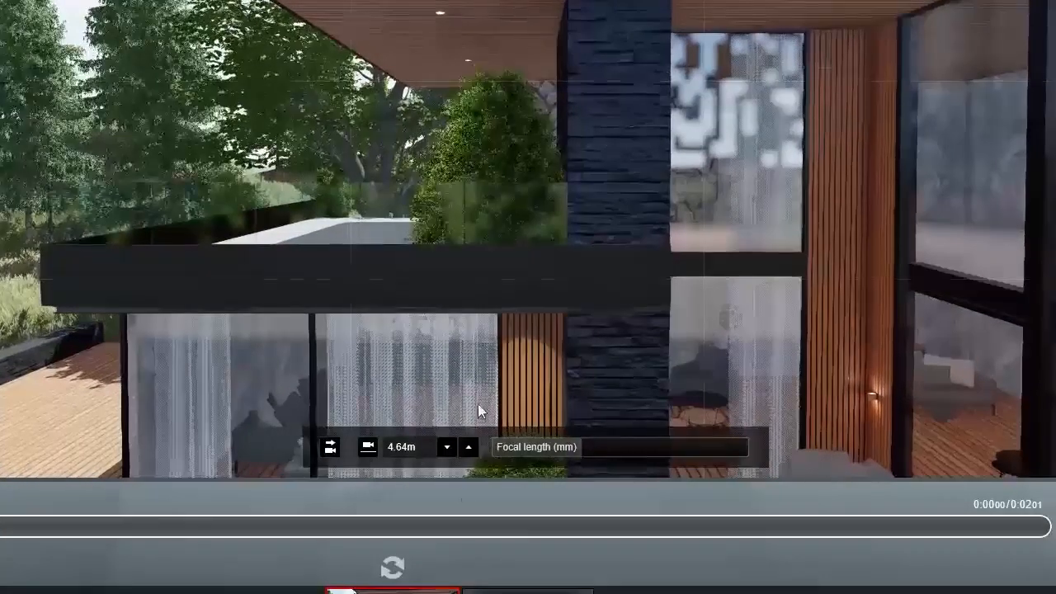
{"action": "left_click", "coordinate": [399, 567]}
Step: Shift the camera vertically for the third clip's end view and apply the 2-Point Perspective effect to the clip
{"action": "middle_click_drag", "start_coordinate": [595, 190], "coordinate": [578, 593]}
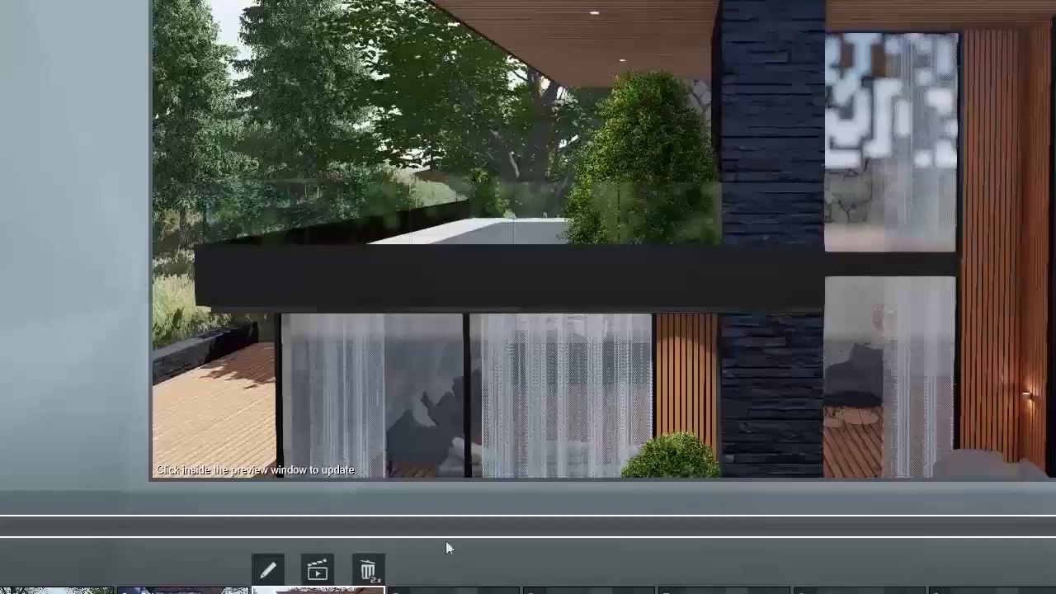
{"action": "left_click", "coordinate": [756, 112]}
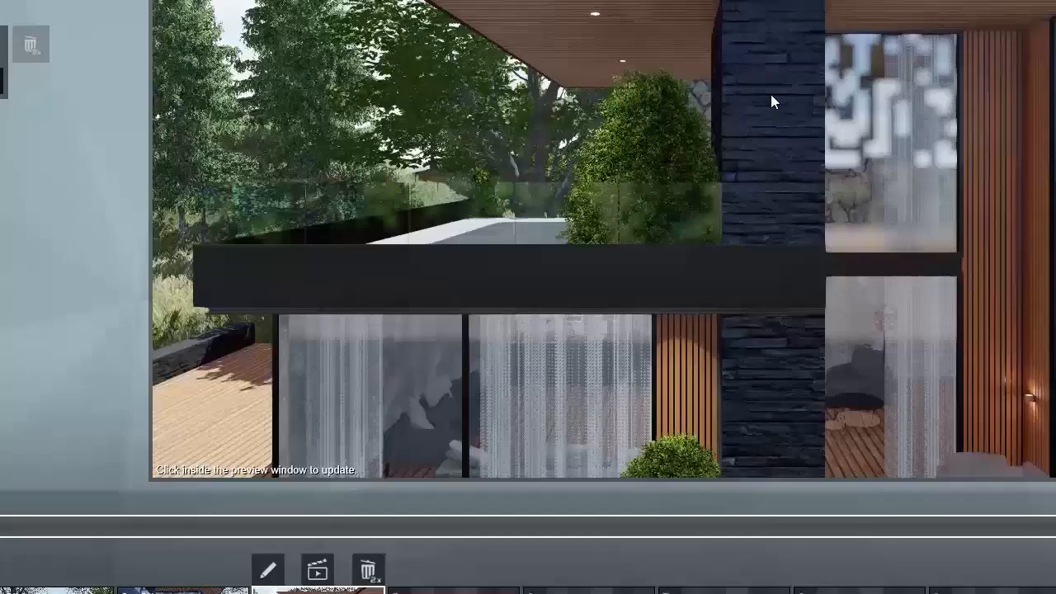
Step: Start recording the fourth clip and add a keyframe looking up from near the ground at the wooden roof overhang and glazing
{"action": "left_click", "coordinate": [454, 591]}
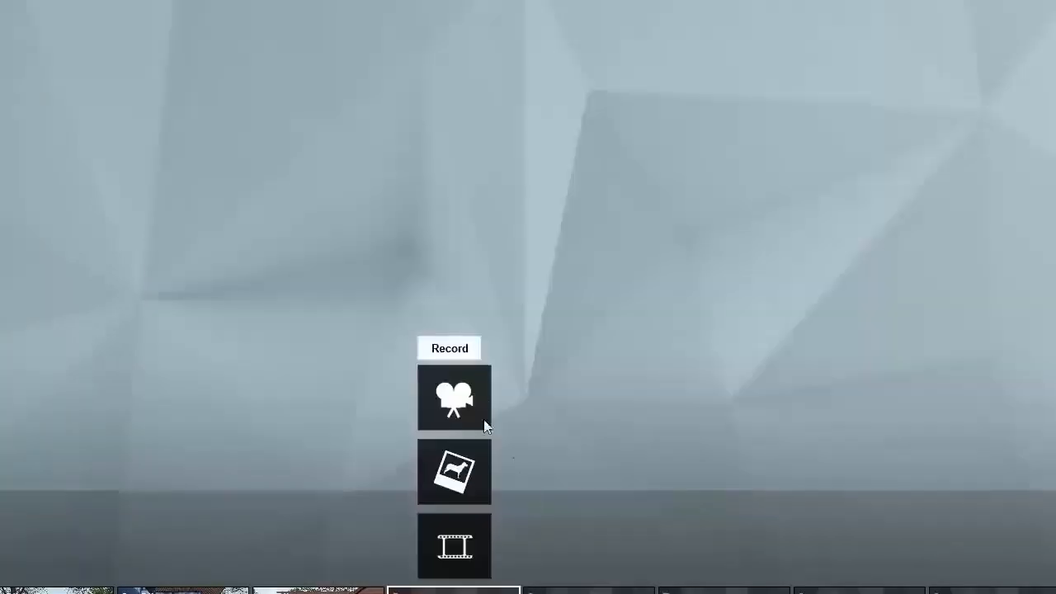
{"action": "left_click", "coordinate": [454, 396]}
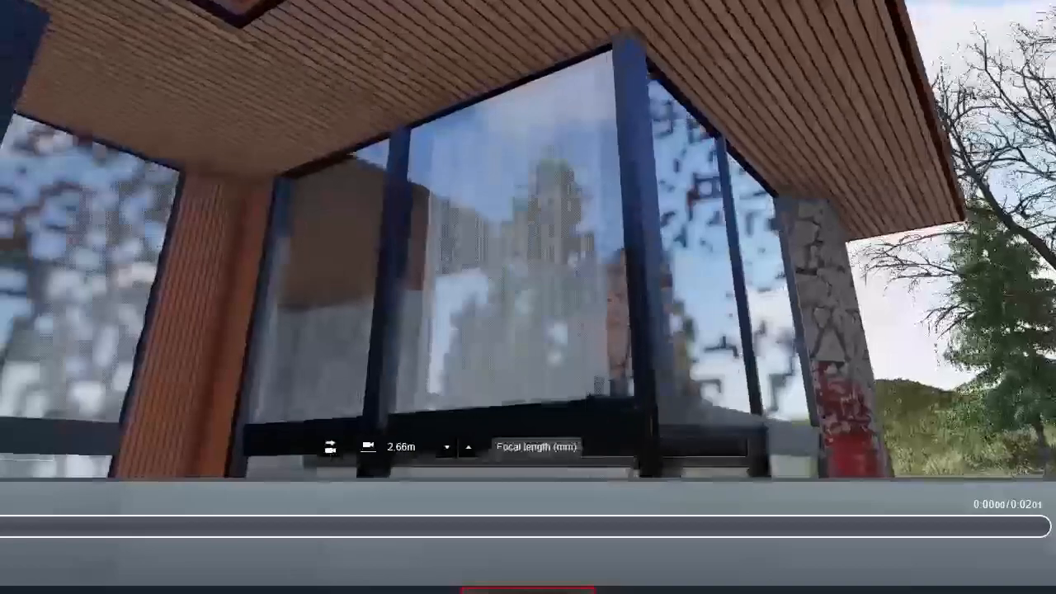
{"action": "right_click_drag", "start_coordinate": [363, 239], "coordinate": [447, 170]}
{"action": "key", "text": "s"}
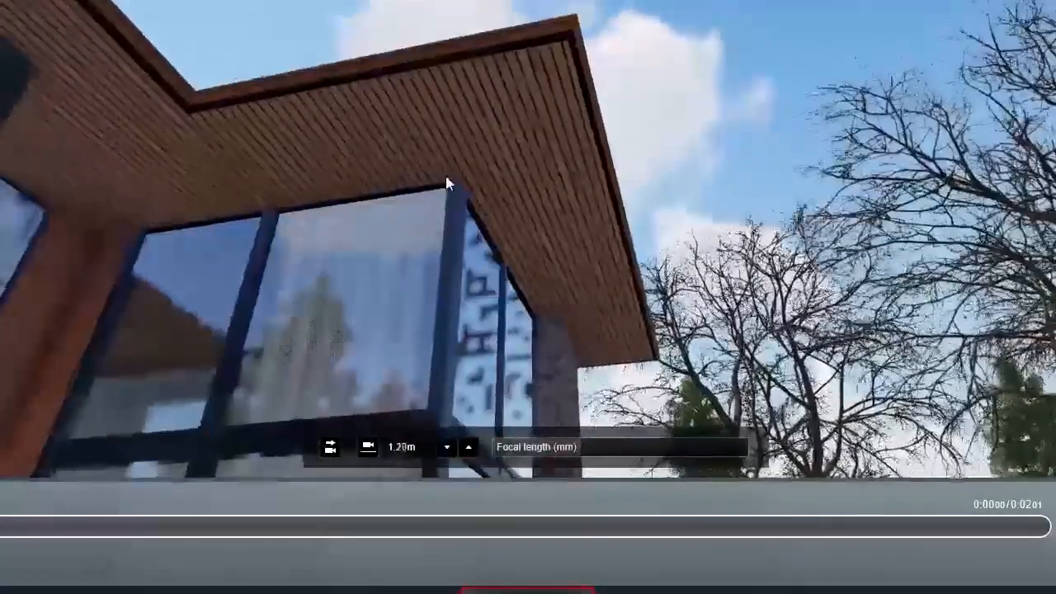
{"action": "key", "text": "a"}
{"action": "right_click_drag", "start_coordinate": [677, 151], "coordinate": [460, 156]}
{"action": "right_click_drag", "start_coordinate": [741, 358], "coordinate": [693, 355]}
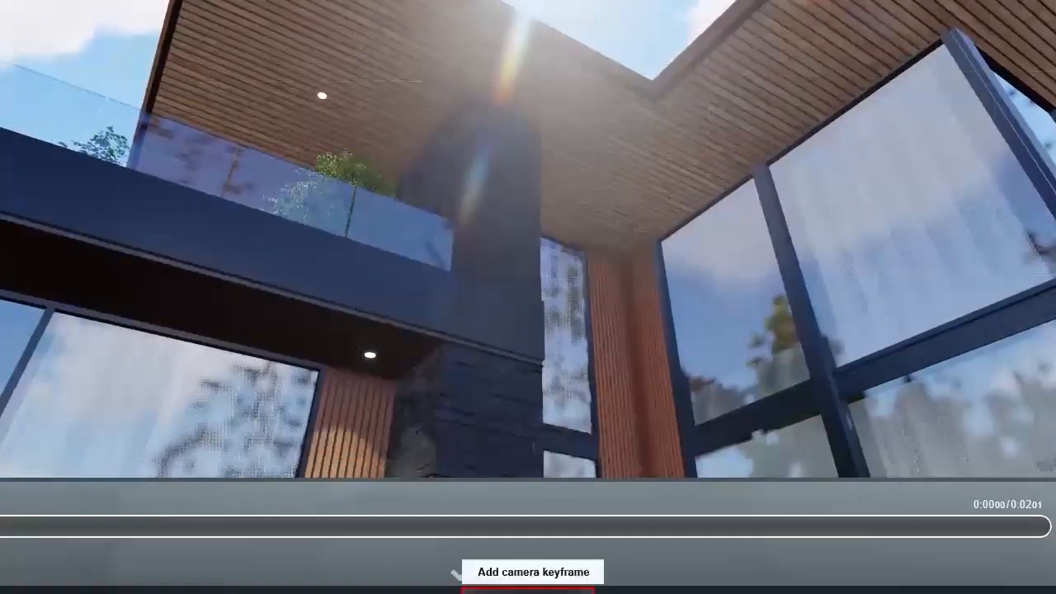
{"action": "left_click", "coordinate": [528, 590]}
Step: Pull the camera back from the roof overhang to frame the balcony and two-storey glazing from a height of about 0.52 m
{"action": "right_click_drag", "start_coordinate": [528, 330], "coordinate": [683, 322]}
{"action": "scroll", "coordinate": [677, 249], "scroll_direction": "down", "scroll_amount": 3}
{"action": "scroll", "coordinate": [677, 239], "scroll_direction": "up", "scroll_amount": 3}
{"action": "scroll", "coordinate": [742, 206], "scroll_direction": "down", "scroll_amount": 3}
{"action": "scroll", "coordinate": [787, 186], "scroll_direction": "up", "scroll_amount": 1}
{"action": "right_click_drag", "start_coordinate": [786, 186], "coordinate": [716, 211]}
{"action": "scroll", "coordinate": [716, 280], "scroll_direction": "down", "scroll_amount": 3}
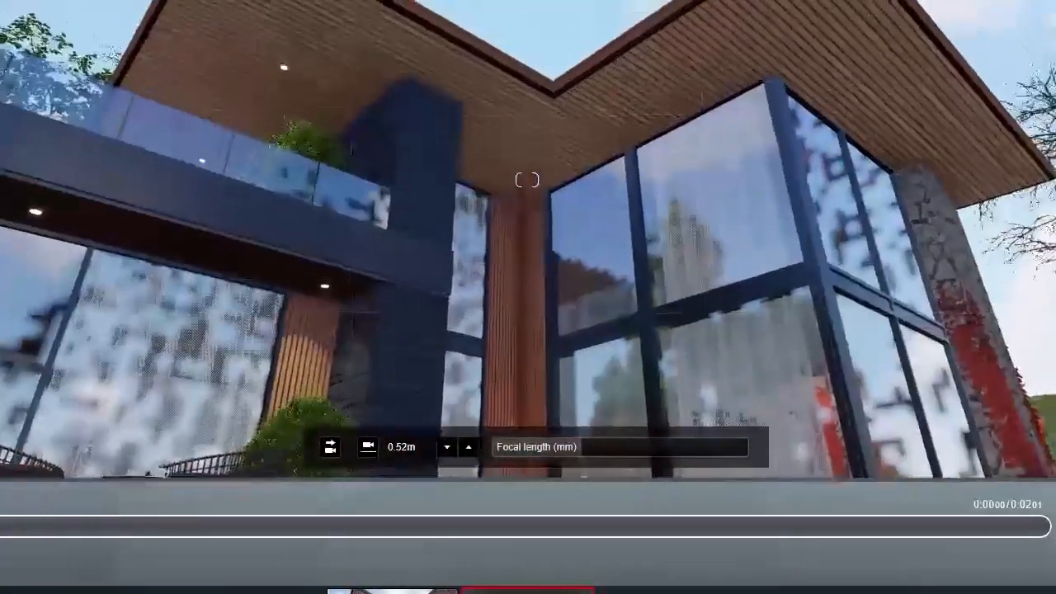
Step: Lower the camera to about 0.12 m in front of the corner glazing and set the focal length to 28.6 mm
{"action": "scroll", "coordinate": [891, 42], "scroll_direction": "down", "scroll_amount": 3}
{"action": "scroll", "coordinate": [910, 49], "scroll_direction": "up", "scroll_amount": 2}
{"action": "right_click_drag", "start_coordinate": [912, 49], "coordinate": [853, 60]}
{"action": "right_click_drag", "start_coordinate": [790, 226], "coordinate": [837, 272]}
{"action": "left_click", "coordinate": [596, 453]}
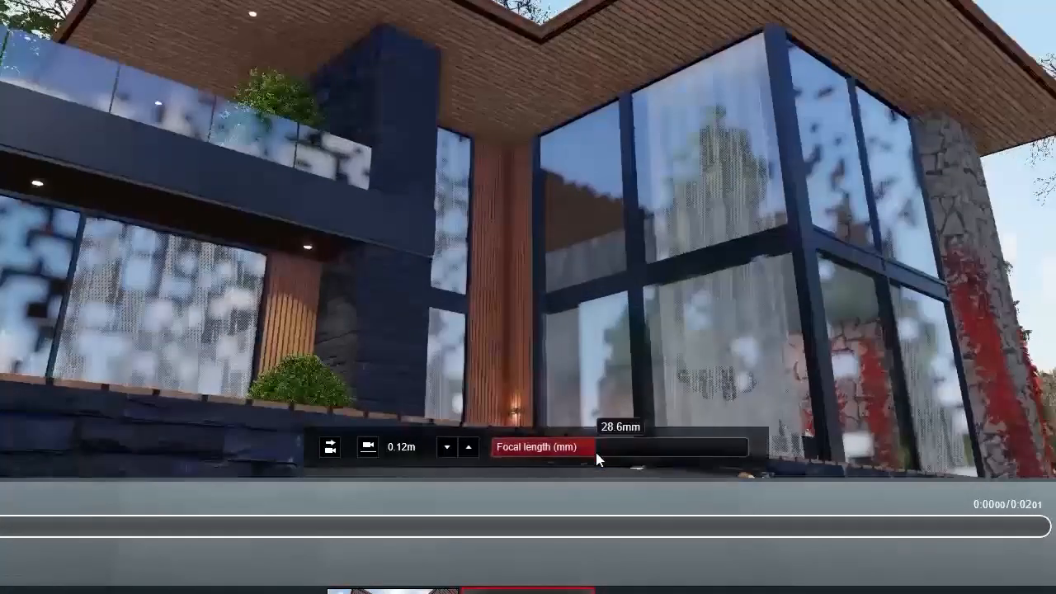
{"action": "mouse_move", "coordinate": [642, 217]}
{"action": "right_mouse_down"}
{"action": "mouse_move", "coordinate": [638, 193]}
{"action": "mouse_move", "coordinate": [660, 158]}
{"action": "mouse_move", "coordinate": [643, 89]}
{"action": "mouse_move", "coordinate": [710, 156]}
{"action": "mouse_move", "coordinate": [641, 201]}
{"action": "right_mouse_up"}
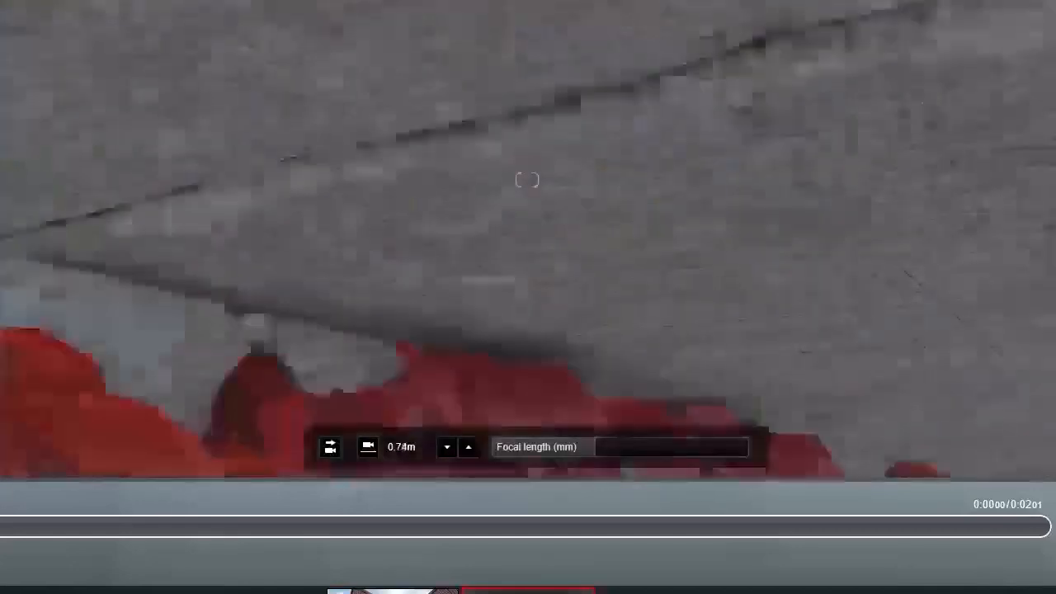
Step: Reposition the camera at about 1.06 m, looking up at the balcony and the inner corner of the wooden roof overhang
{"action": "key", "text": "s"}
{"action": "right_click_drag", "start_coordinate": [527, 180], "coordinate": [405, 198]}
{"action": "key", "text": "s"}
{"action": "key", "text": "a"}
{"action": "key", "text": "q"}
{"action": "key", "text": "w"}
{"action": "right_click_drag", "start_coordinate": [690, 396], "coordinate": [689, 314]}
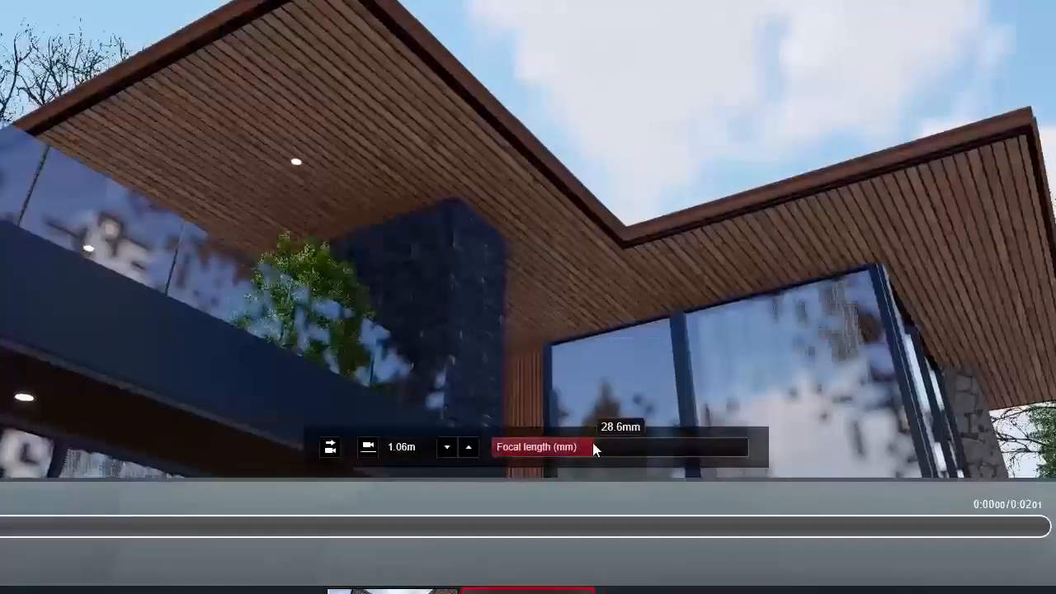
Step: Fine-tune the focal length and the framing of the roof overhang, and add a camera keyframe
{"action": "left_click_drag", "start_coordinate": [594, 446], "coordinate": [591, 446]}
{"action": "middle_click_drag", "start_coordinate": [622, 298], "coordinate": [733, 593]}
{"action": "middle_click_drag", "start_coordinate": [594, 270], "coordinate": [612, 214]}
{"action": "right_click_drag", "start_coordinate": [625, 278], "coordinate": [611, 246]}
{"action": "left_click", "coordinate": [532, 587]}
Step: Frame the corner glazing, roof tip and bare trees from about 0.25 m and keep that view as the clip's only keyframe
{"action": "right_click_drag", "start_coordinate": [557, 347], "coordinate": [596, 357]}
{"action": "key", "text": "d"}
{"action": "key", "text": "w"}
{"action": "right_click_drag", "start_coordinate": [660, 387], "coordinate": [721, 379]}
{"action": "key", "text": "s"}
{"action": "key", "text": "w"}
{"action": "right_click_drag", "start_coordinate": [527, 180], "coordinate": [520, 180]}
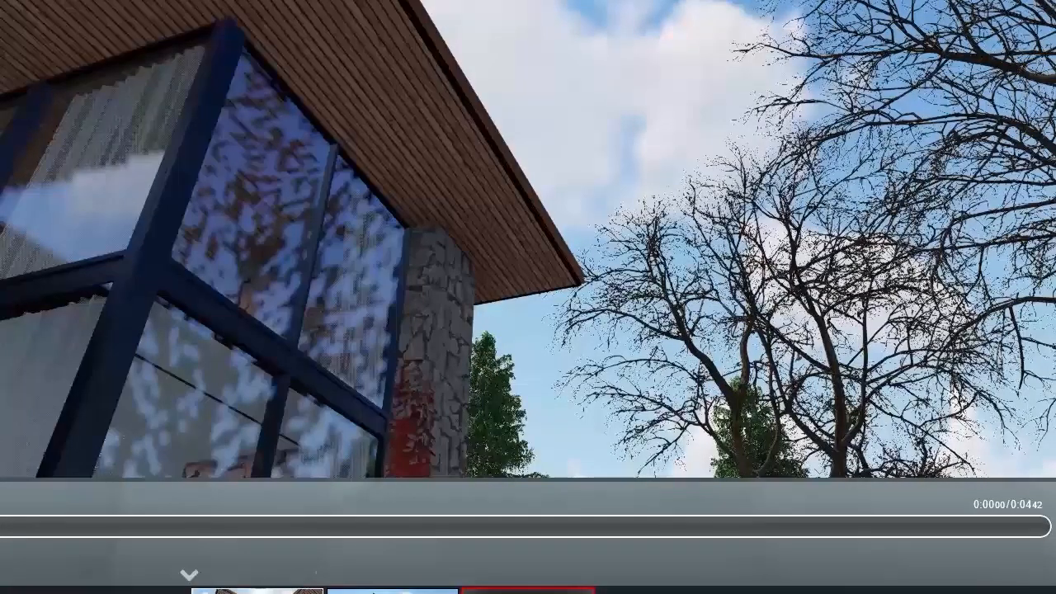
{"action": "left_click", "coordinate": [455, 573]}
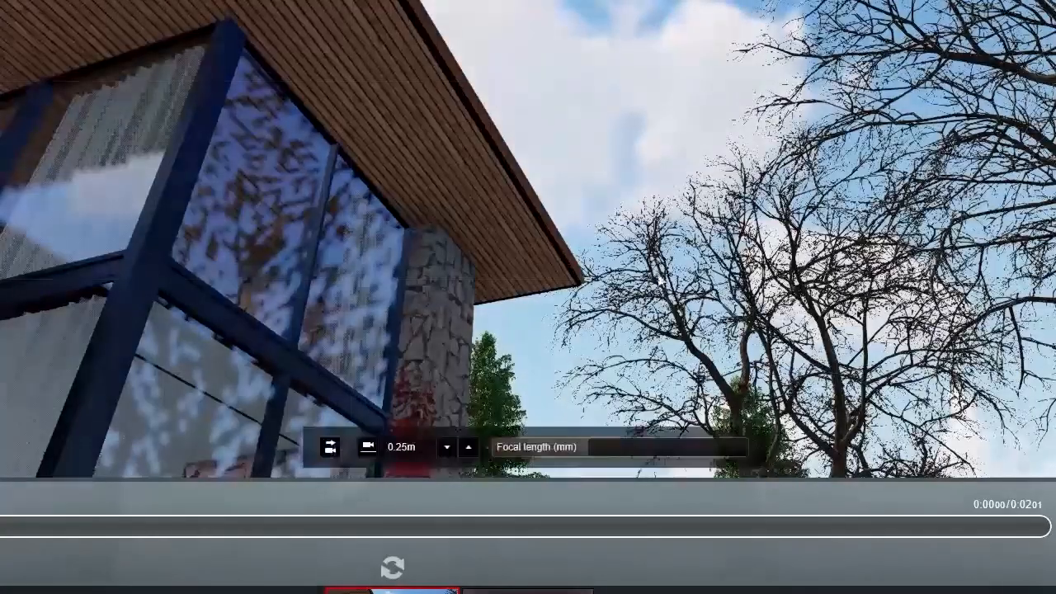
Step: Turn the camera toward the balcony and inner roof corner and add this view as the fourth clip's end keyframe
{"action": "right_click_drag", "start_coordinate": [660, 281], "coordinate": [363, 268]}
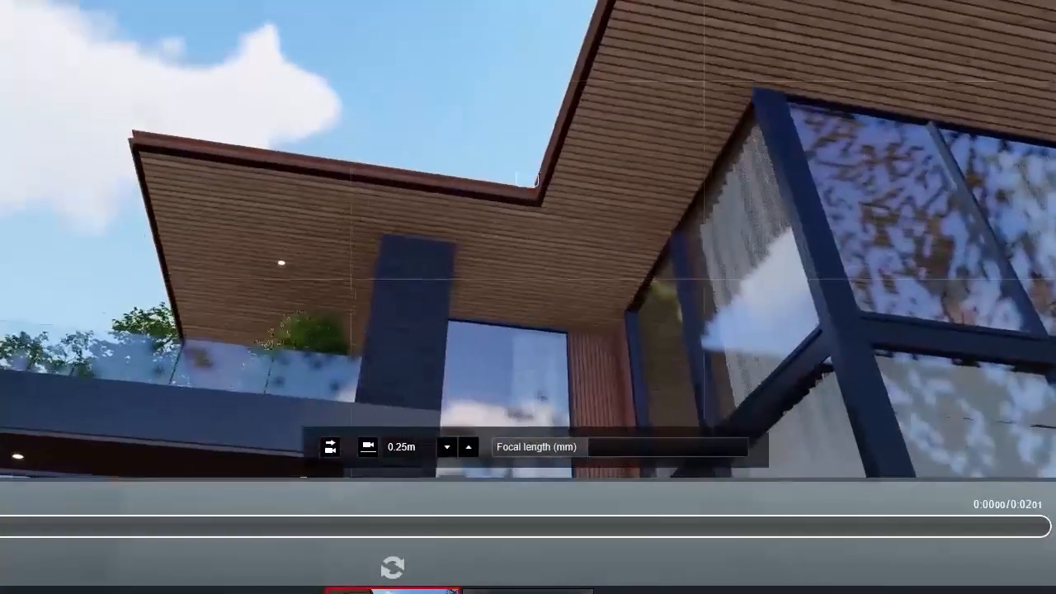
{"action": "right_click_drag", "start_coordinate": [527, 179], "coordinate": [542, 173]}
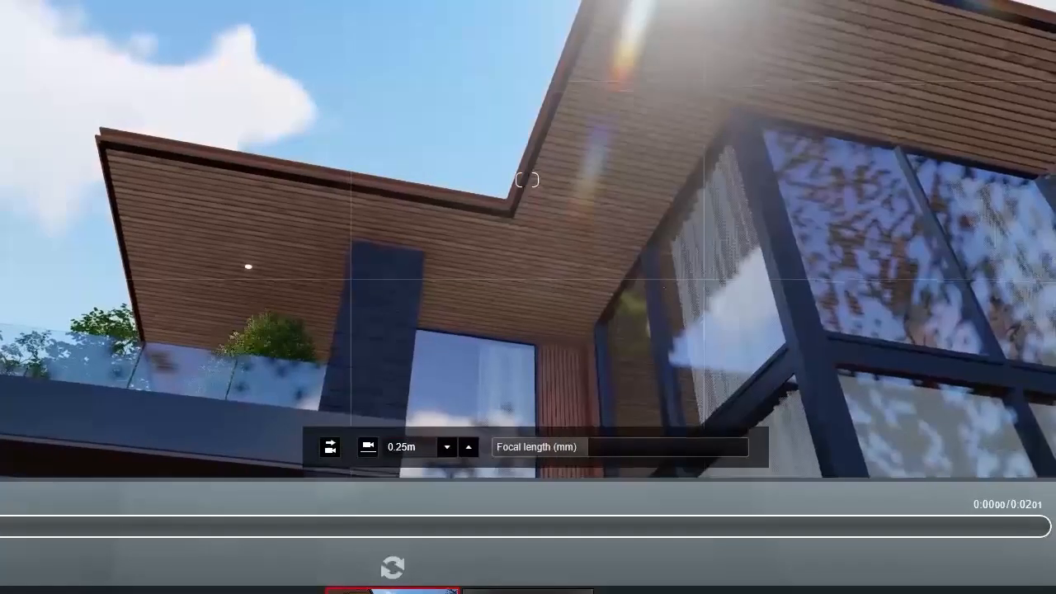
{"action": "left_click", "coordinate": [528, 590]}
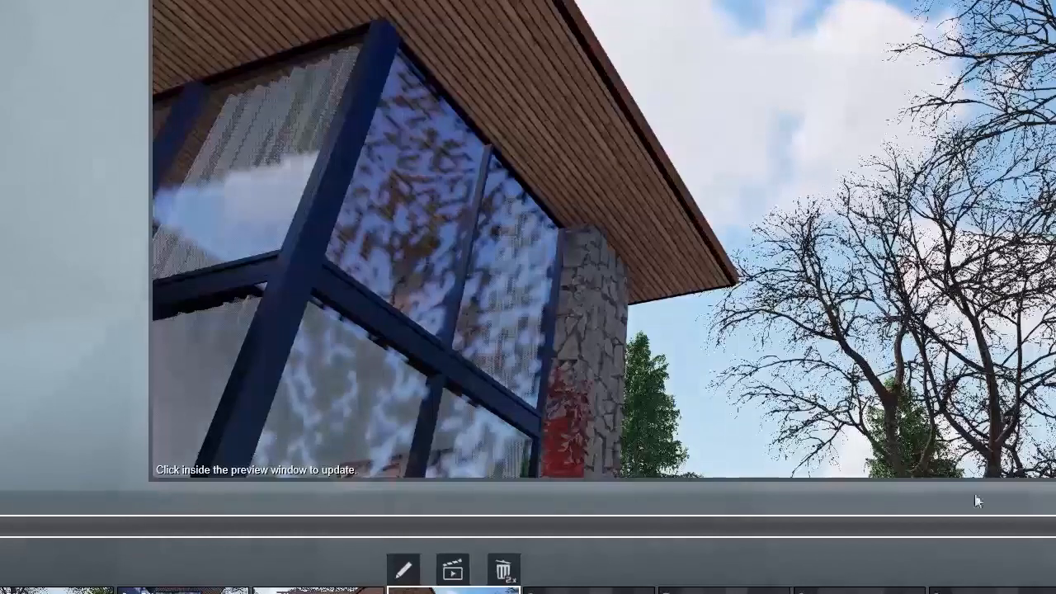
Step: Start recording the fifth clip and move the camera out to the wooded slope facing the house
{"action": "left_click", "coordinate": [589, 591]}
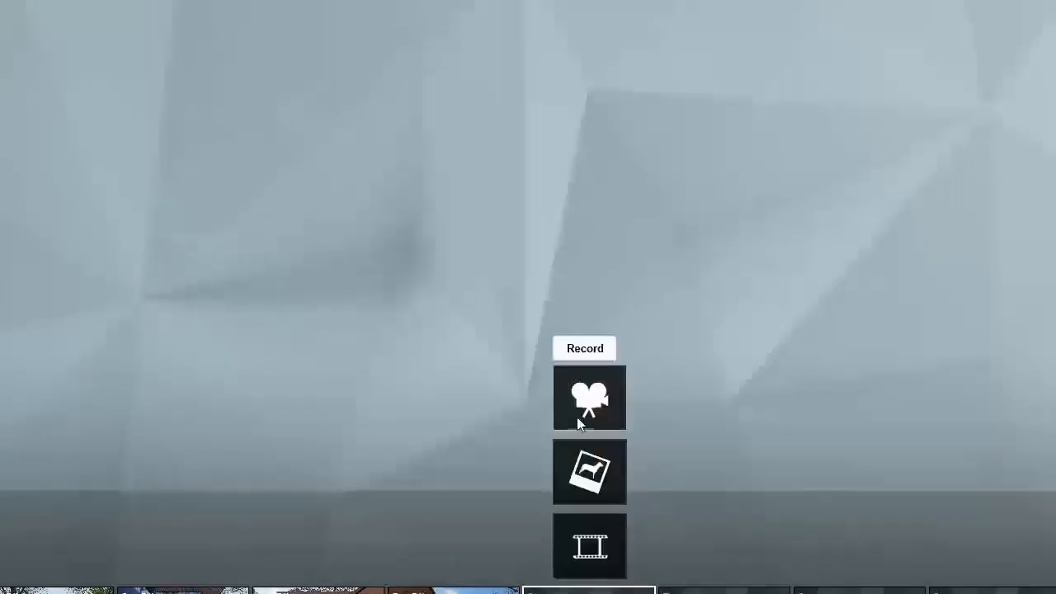
{"action": "left_click", "coordinate": [578, 418]}
{"action": "key", "text": "s"}
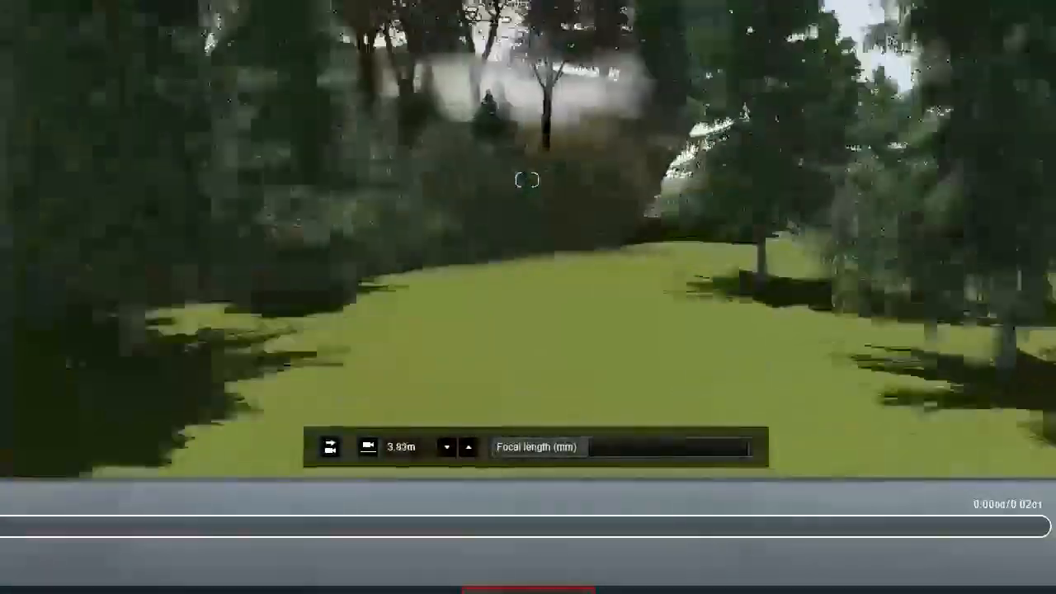
{"action": "key", "text": "w"}
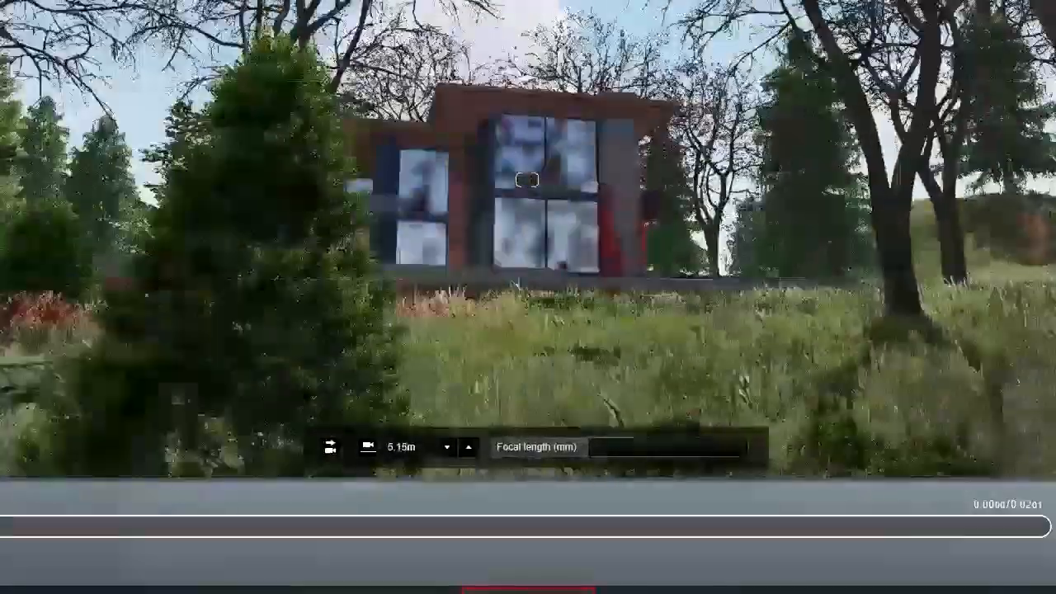
{"action": "key", "text": "s"}
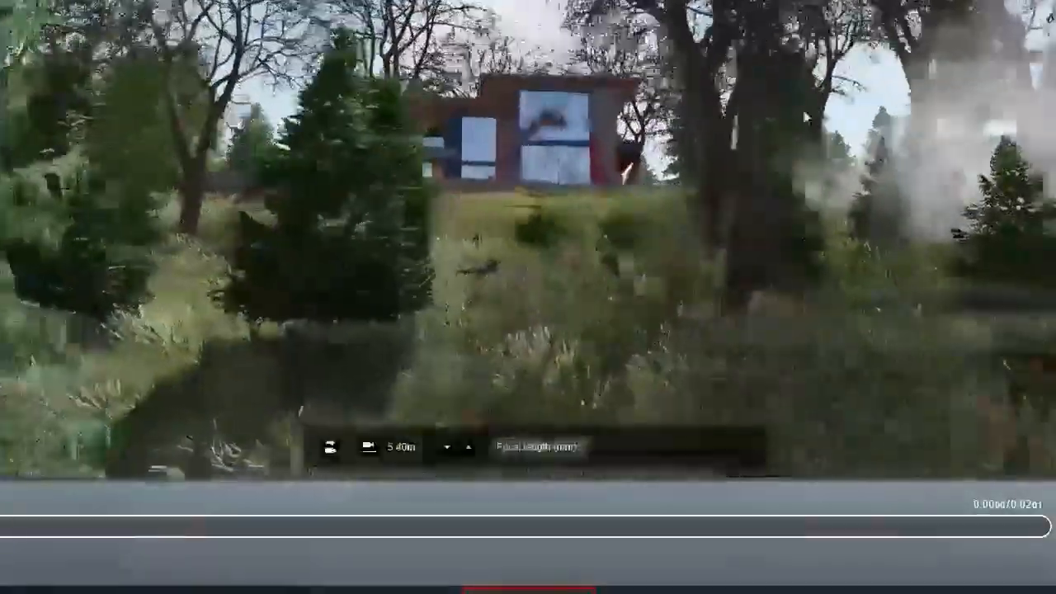
{"action": "key", "text": "w"}
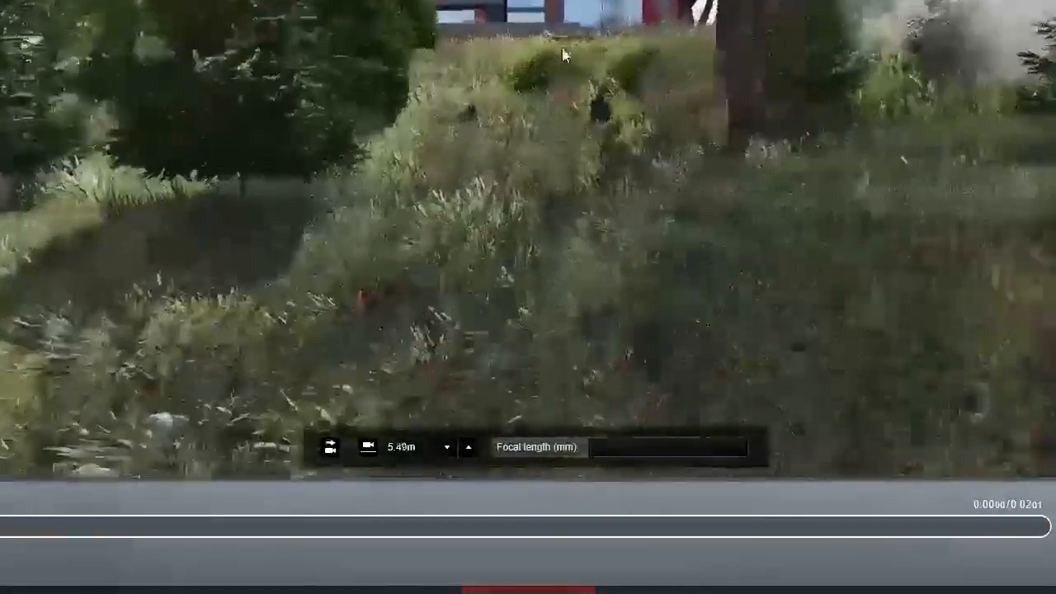
{"action": "key", "text": "w"}
Step: Frame the house above the meadow from about 4.01 m, set the focal length to 23.3 mm and add a camera keyframe
{"action": "right_click_drag", "start_coordinate": [564, 55], "coordinate": [523, 179]}
{"action": "key", "text": "s"}
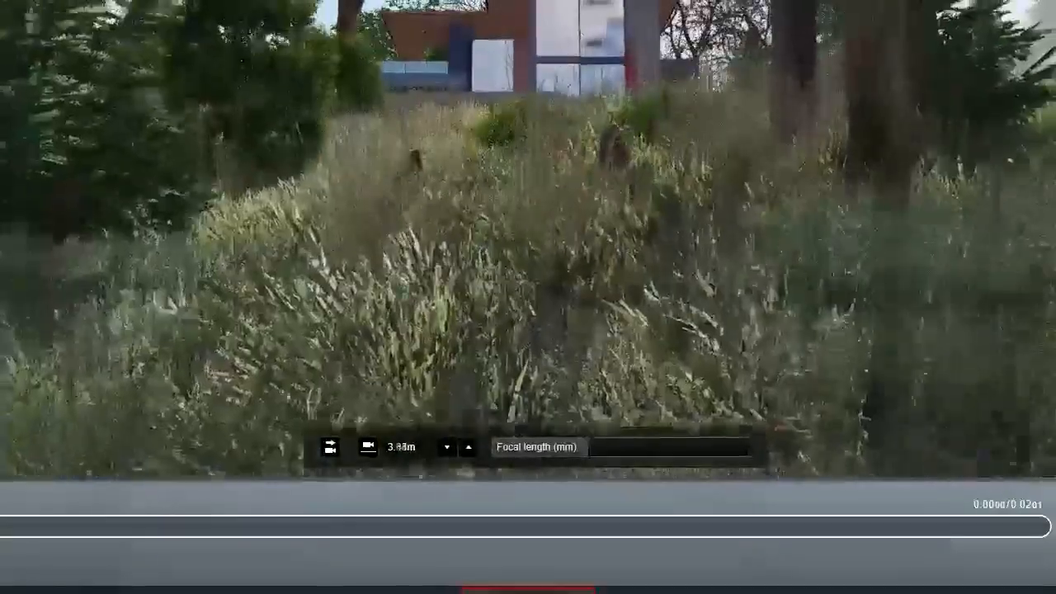
{"action": "key", "text": "s"}
{"action": "right_click_drag", "start_coordinate": [600, 317], "coordinate": [600, 256]}
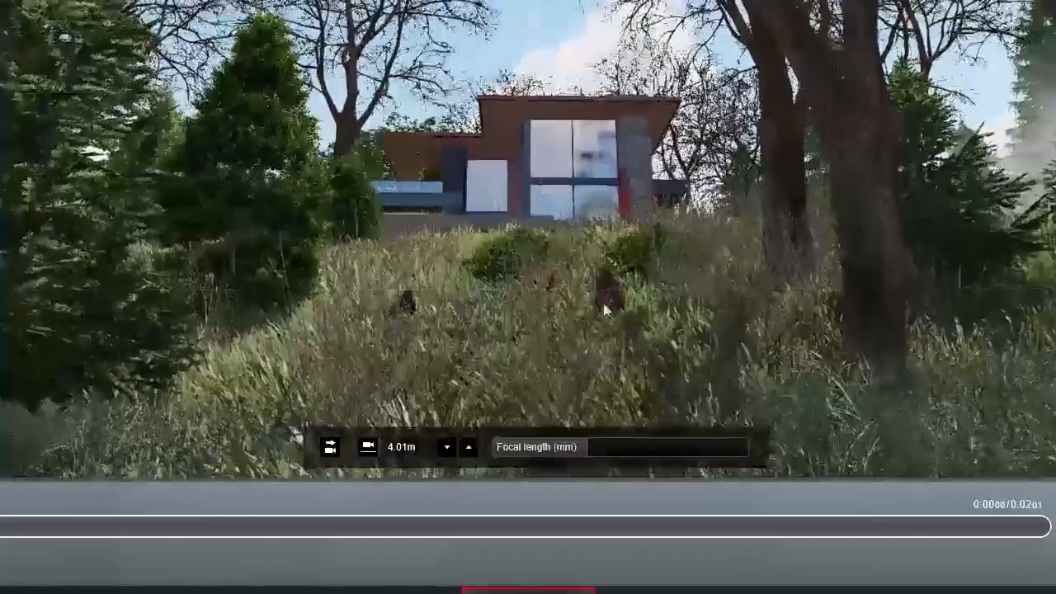
{"action": "left_click_drag", "start_coordinate": [606, 448], "coordinate": [584, 451]}
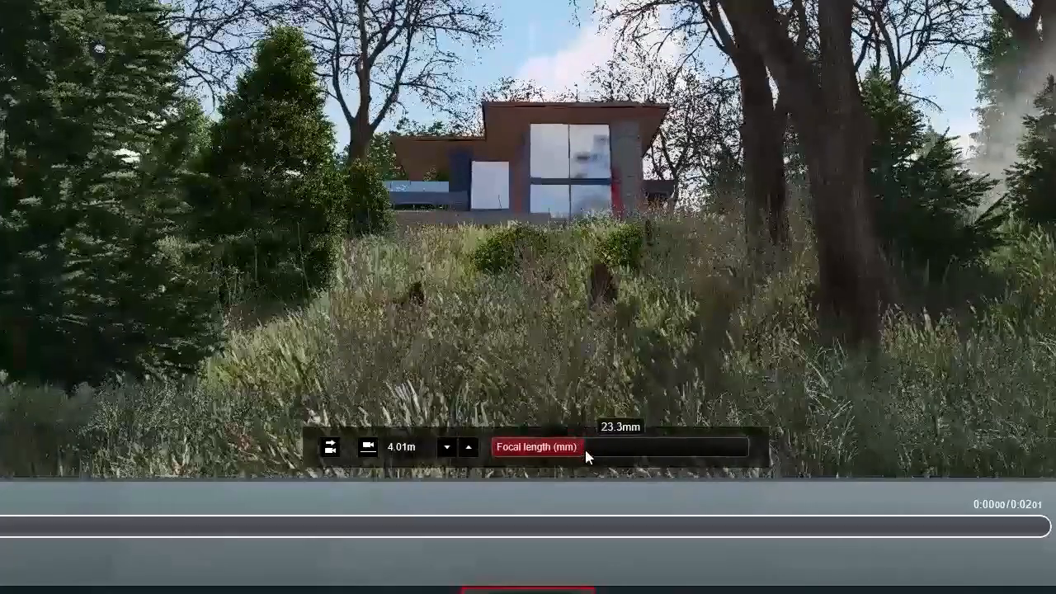
{"action": "left_click", "coordinate": [529, 590]}
Step: Move the camera closer up the slope, at about 2.80 m, and add the fifth clip's end keyframe
{"action": "right_click_drag", "start_coordinate": [632, 298], "coordinate": [573, 258]}
{"action": "key", "text": "w"}
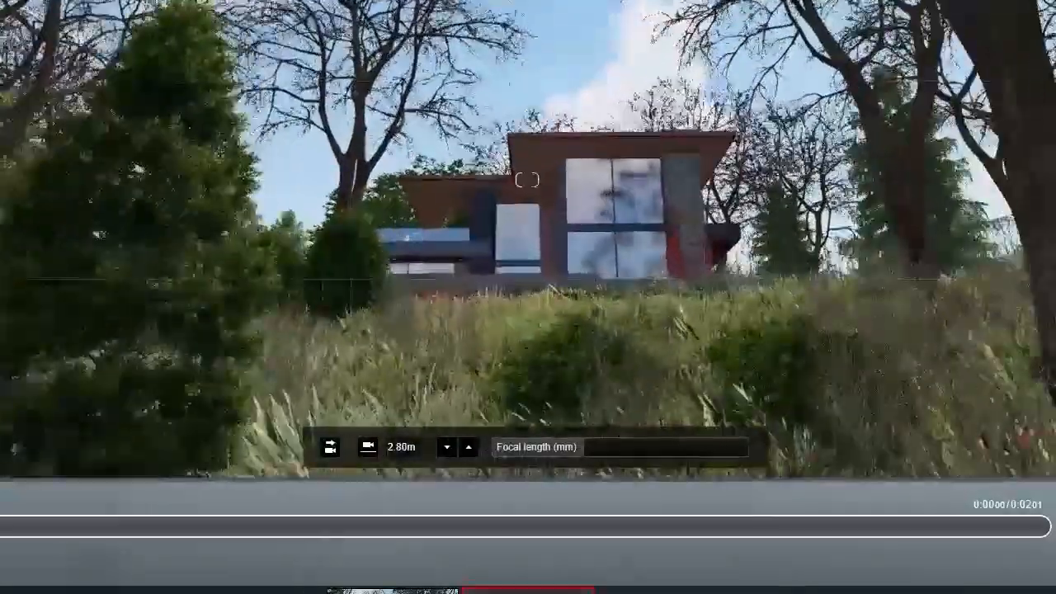
{"action": "left_click", "coordinate": [533, 572]}
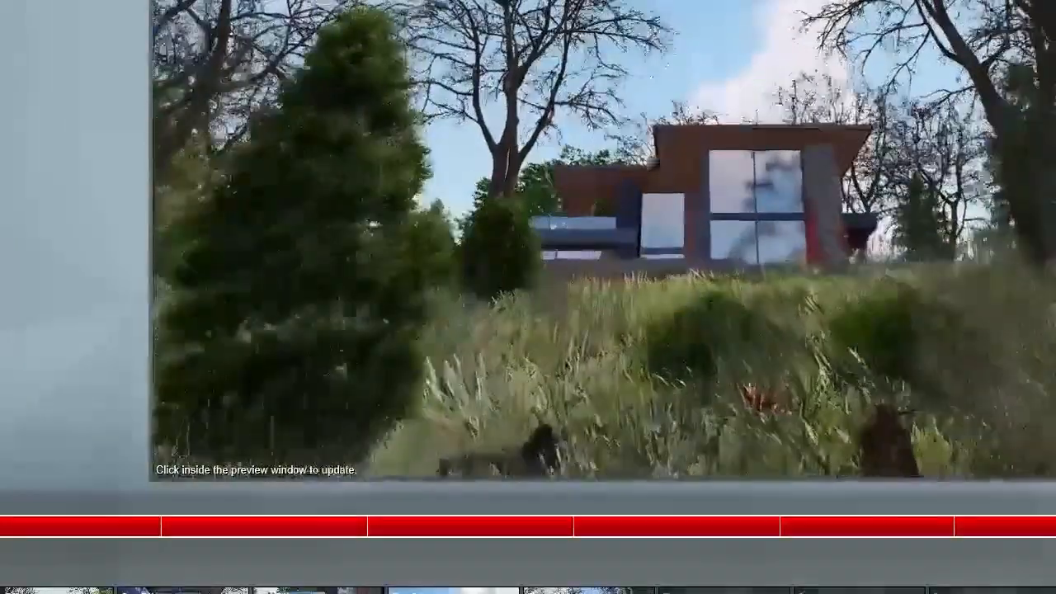
Step: Start recording the sixth clip and move the camera inside the house to the dining table, at about 1.47 m
{"action": "left_click", "coordinate": [725, 590]}
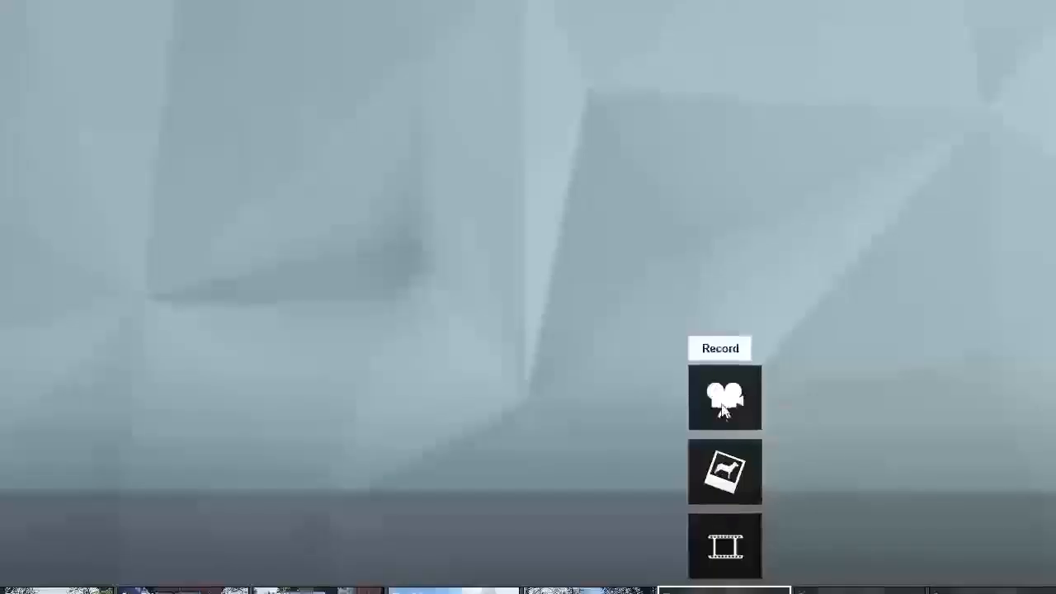
{"action": "left_click", "coordinate": [723, 404]}
{"action": "right_click_drag", "start_coordinate": [691, 362], "coordinate": [602, 367]}
{"action": "key", "text": "shift+w"}
{"action": "key", "text": "s"}
{"action": "right_click_drag", "start_coordinate": [784, 314], "coordinate": [453, 283]}
{"action": "key", "text": "s"}
{"action": "key", "text": "a"}
{"action": "key", "text": "w"}
{"action": "key", "text": "w"}
{"action": "key", "text": "s"}
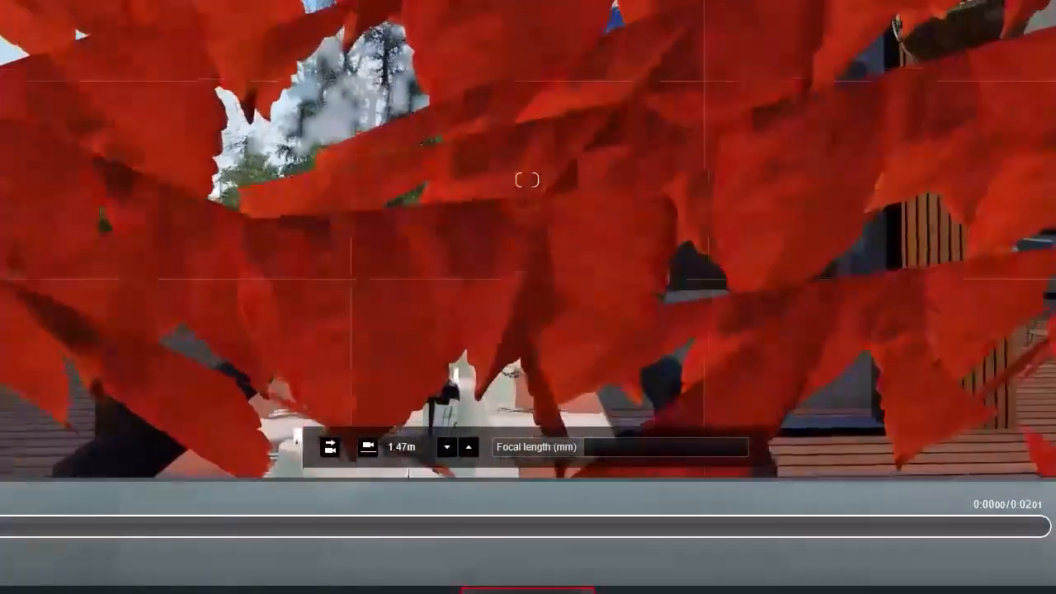
Step: Set the focal length to 19.7 mm and move the camera alongside the dining table, at about 1.32 m
{"action": "left_click_drag", "start_coordinate": [581, 450], "coordinate": [575, 451]}
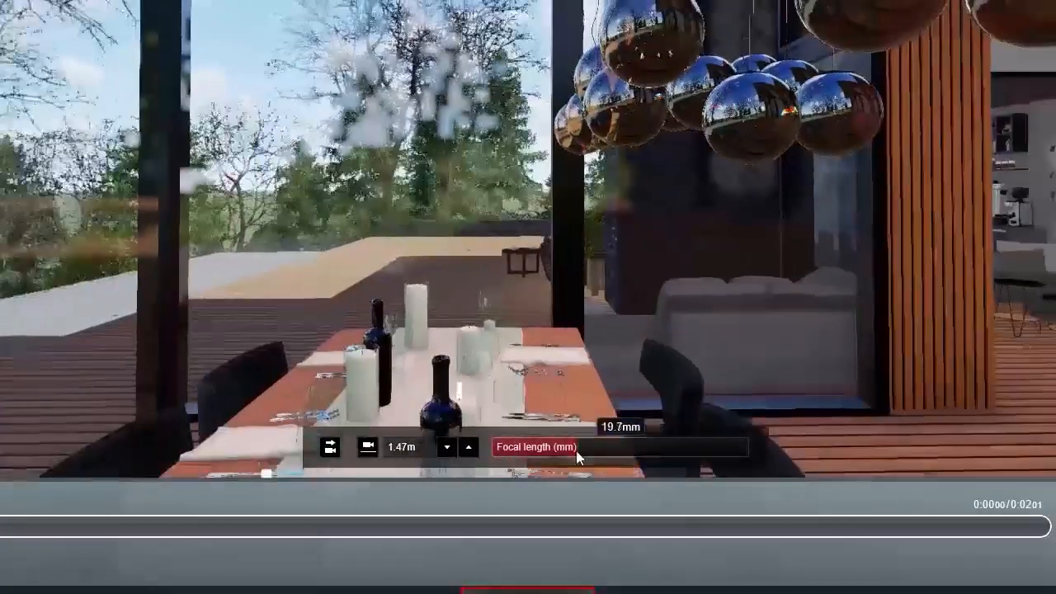
{"action": "right_click_drag", "start_coordinate": [589, 355], "coordinate": [585, 352]}
{"action": "key", "text": "d"}
{"action": "key", "text": "w"}
{"action": "key", "text": "e"}
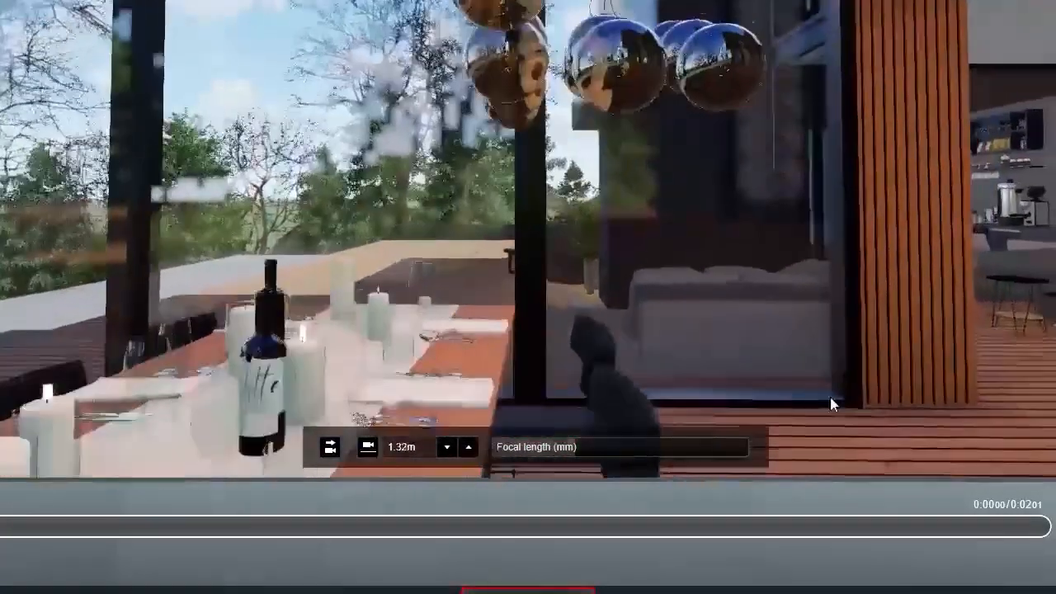
Step: Examine the sphere pendant lamps and their cables on the ceiling above the dining table
{"action": "right_click_drag", "start_coordinate": [810, 354], "coordinate": [764, 165]}
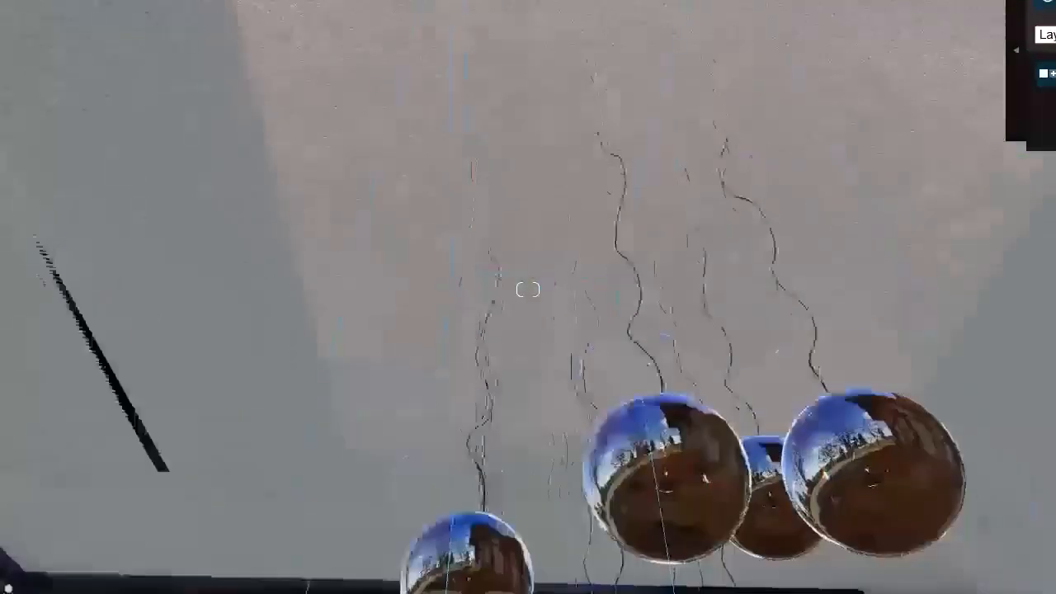
{"action": "right_click_drag", "start_coordinate": [810, 239], "coordinate": [810, 195]}
{"action": "right_click_drag", "start_coordinate": [798, 306], "coordinate": [825, 413]}
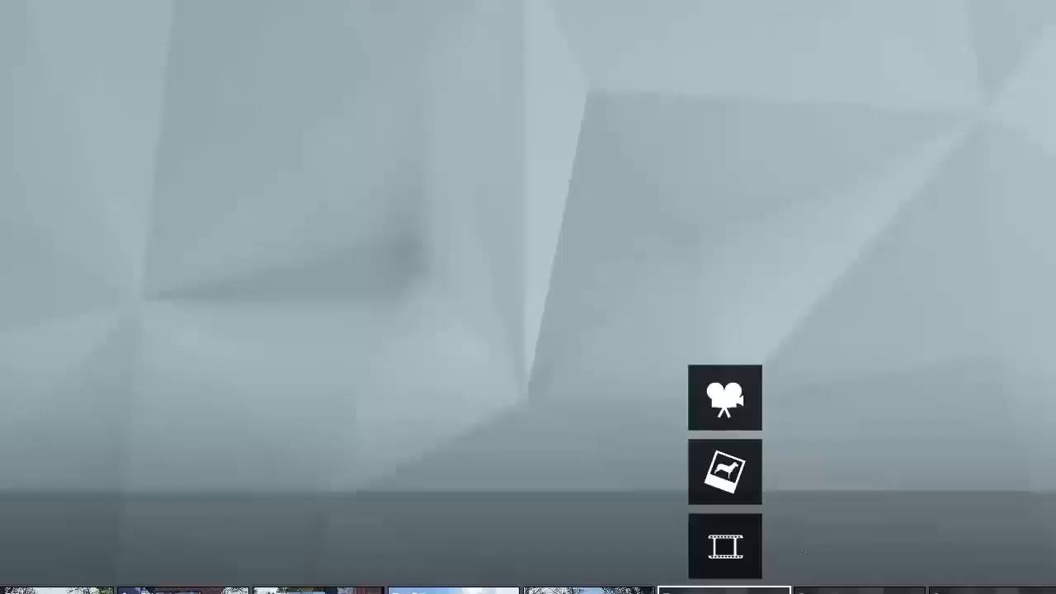
Step: Restart recording the sixth clip and frame the pendant lamps from the end of the dining table, at about 1.30 m
{"action": "left_click", "coordinate": [726, 397]}
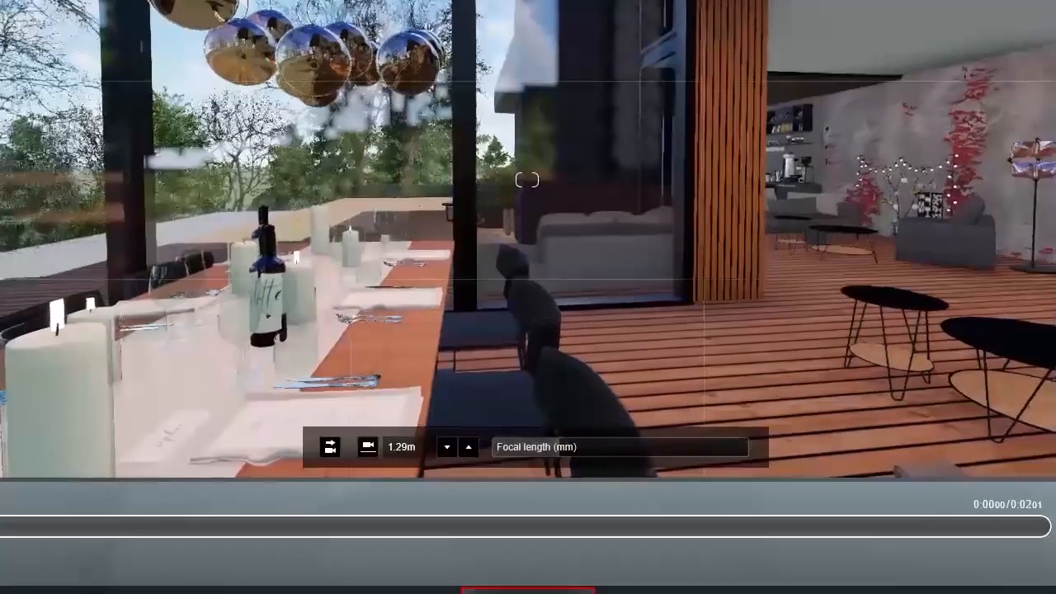
{"action": "key", "text": "a"}
{"action": "key", "text": "s"}
{"action": "key", "text": "s"}
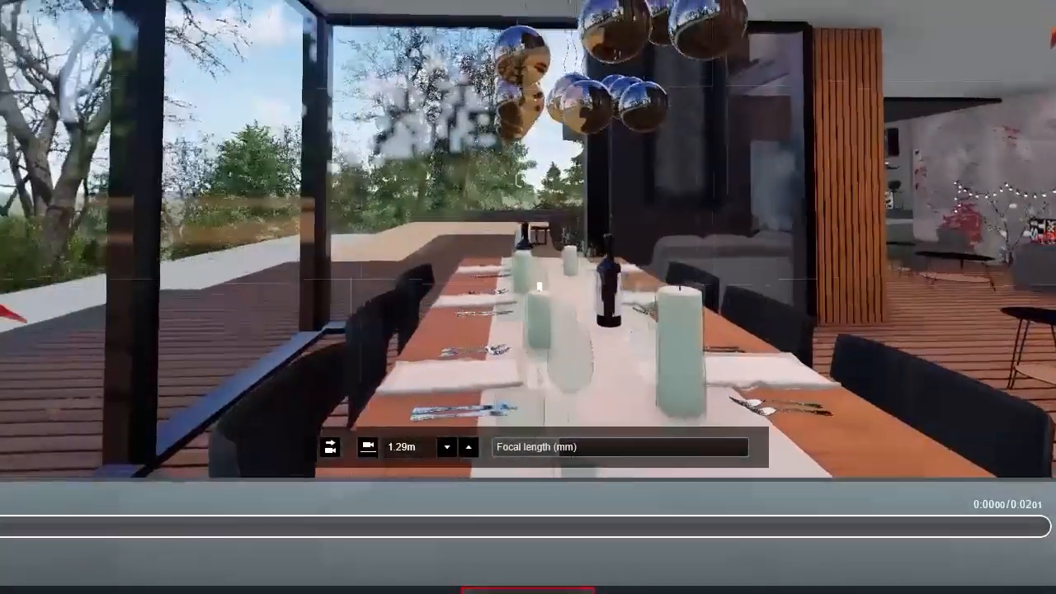
{"action": "middle_click_drag", "start_coordinate": [617, 175], "coordinate": [663, 157]}
{"action": "right_click_drag", "start_coordinate": [664, 163], "coordinate": [443, 13]}
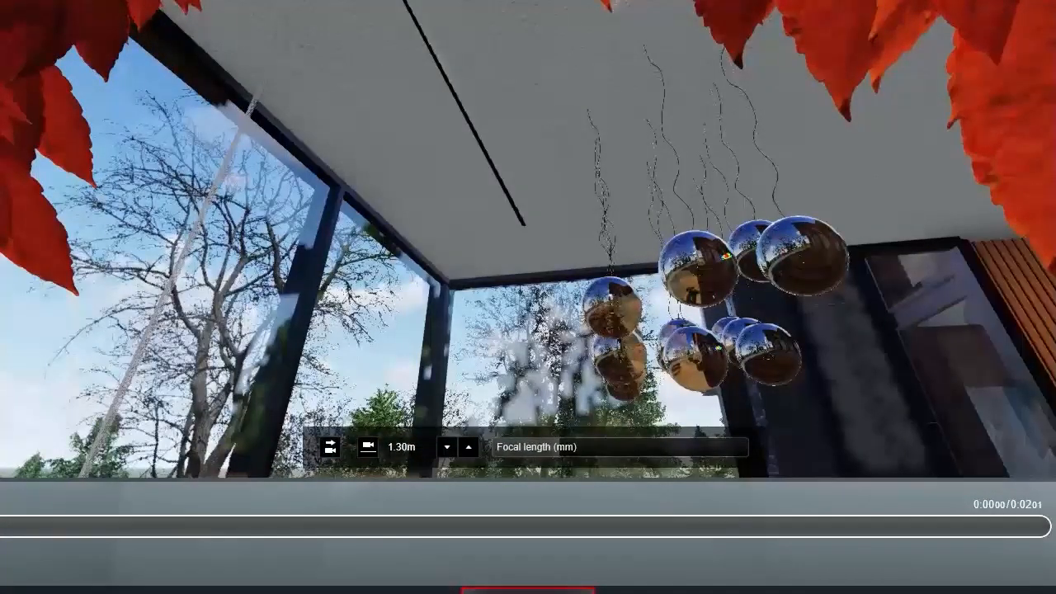
{"action": "right_click_drag", "start_coordinate": [527, 179], "coordinate": [602, 285]}
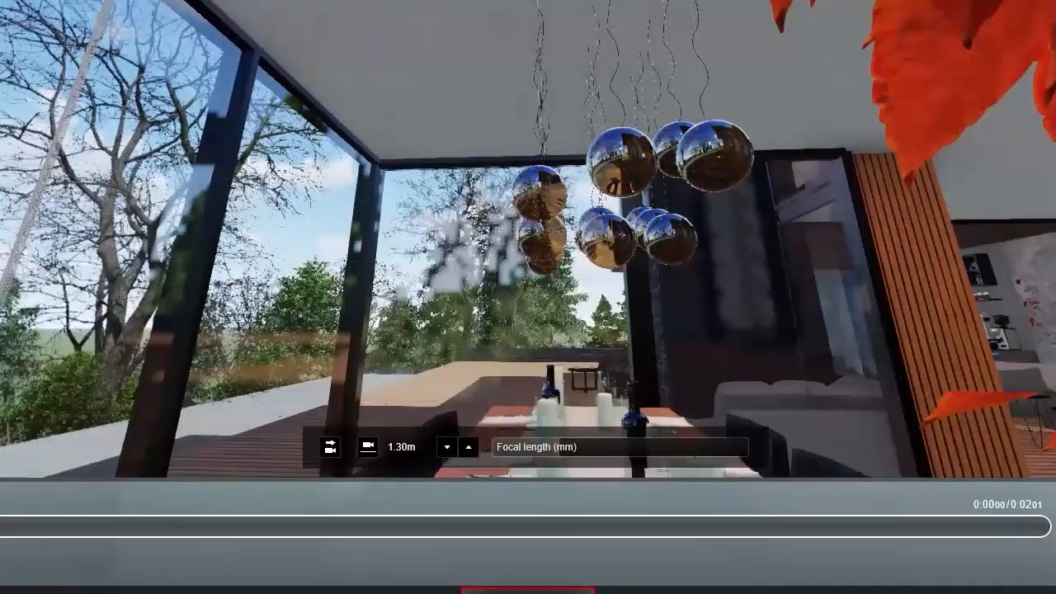
Step: Move the camera to view the dining table diagonally with the lounge behind, at about 1.46 m, with a 19.7 mm focal length
{"action": "mouse_move", "coordinate": [409, 40]}
{"action": "right_mouse_down"}
{"action": "mouse_move", "coordinate": [453, 80]}
{"action": "mouse_move", "coordinate": [466, 66]}
{"action": "mouse_move", "coordinate": [549, 64]}
{"action": "right_mouse_up"}
{"action": "key", "text": "s"}
{"action": "key", "text": "a"}
{"action": "left_click_drag", "start_coordinate": [571, 447], "coordinate": [580, 450]}
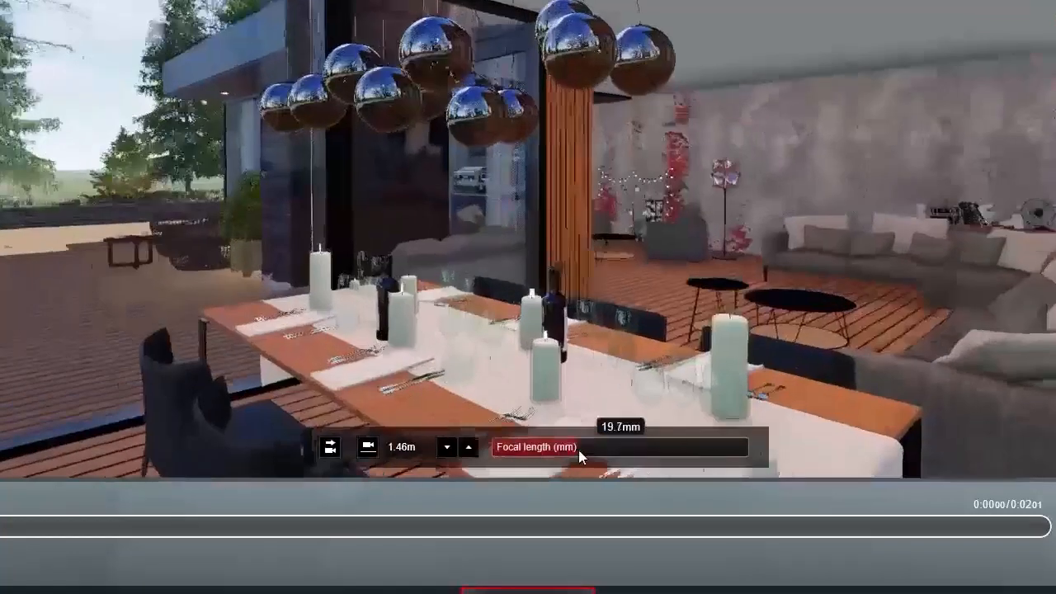
Step: Adjust the dining table view to about 1.43 m, fine-tune the focal length and add the sixth clip's first keyframe
{"action": "right_click_drag", "start_coordinate": [603, 198], "coordinate": [624, 201]}
{"action": "key", "text": "w"}
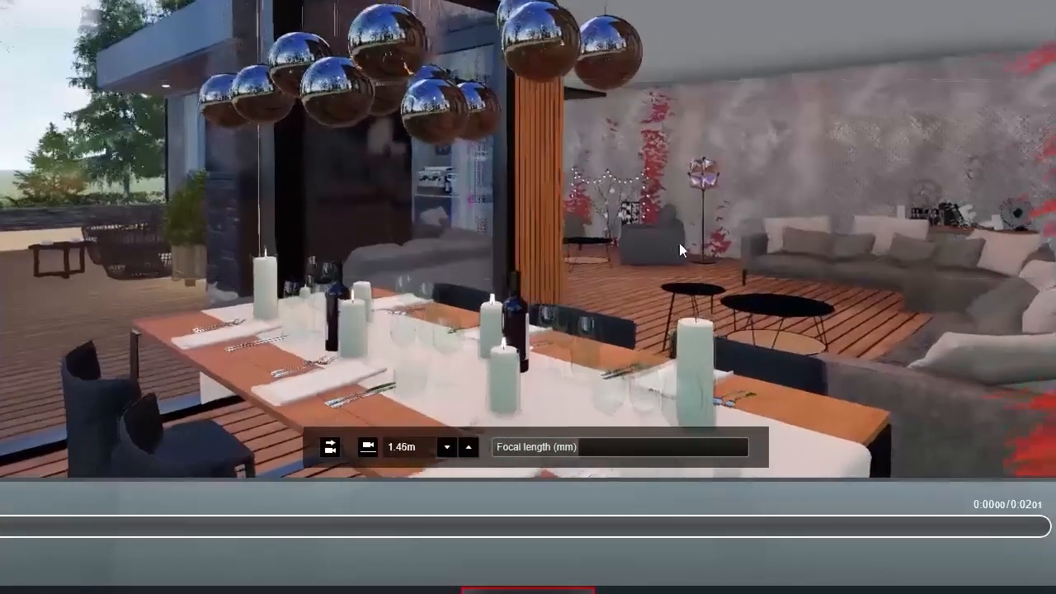
{"action": "key", "text": "e"}
{"action": "right_click_drag", "start_coordinate": [627, 247], "coordinate": [573, 245]}
{"action": "right_click_drag", "start_coordinate": [723, 374], "coordinate": [703, 374]}
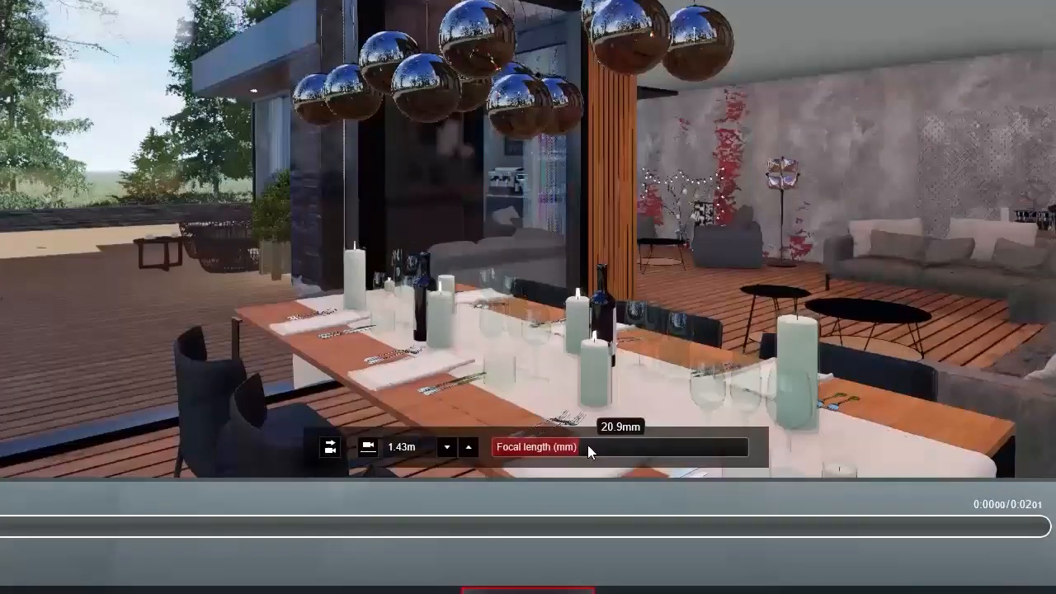
{"action": "left_click", "coordinate": [587, 445]}
{"action": "left_click_drag", "start_coordinate": [587, 446], "coordinate": [584, 449]}
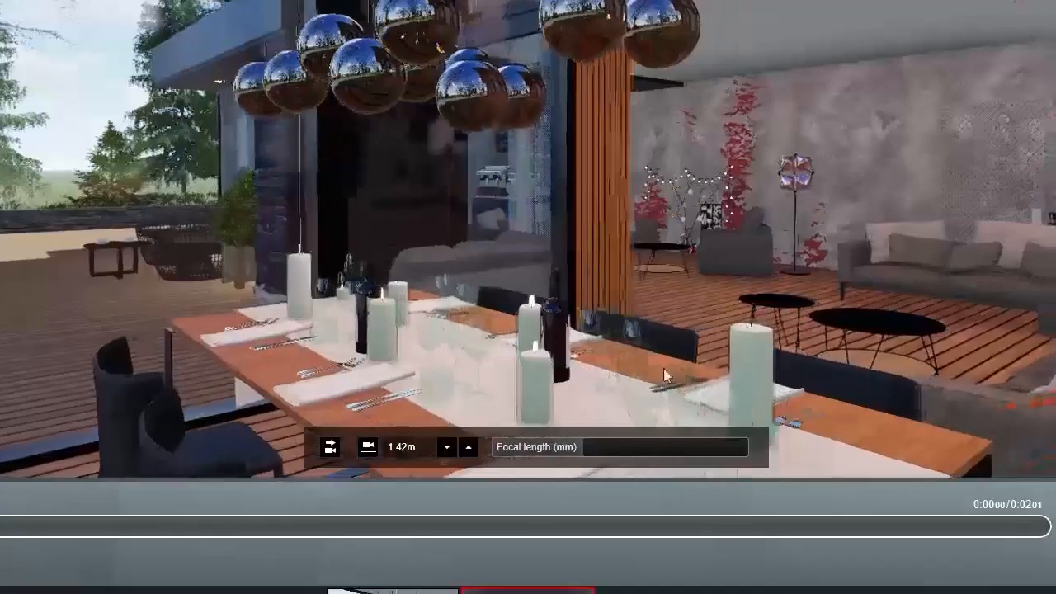
Step: Move the camera closer to the candles on the dining table, add the sixth clip's end keyframe and save the clip
{"action": "middle_click_drag", "start_coordinate": [692, 368], "coordinate": [603, 376]}
{"action": "scroll", "coordinate": [603, 367], "scroll_direction": "up", "scroll_amount": 2}
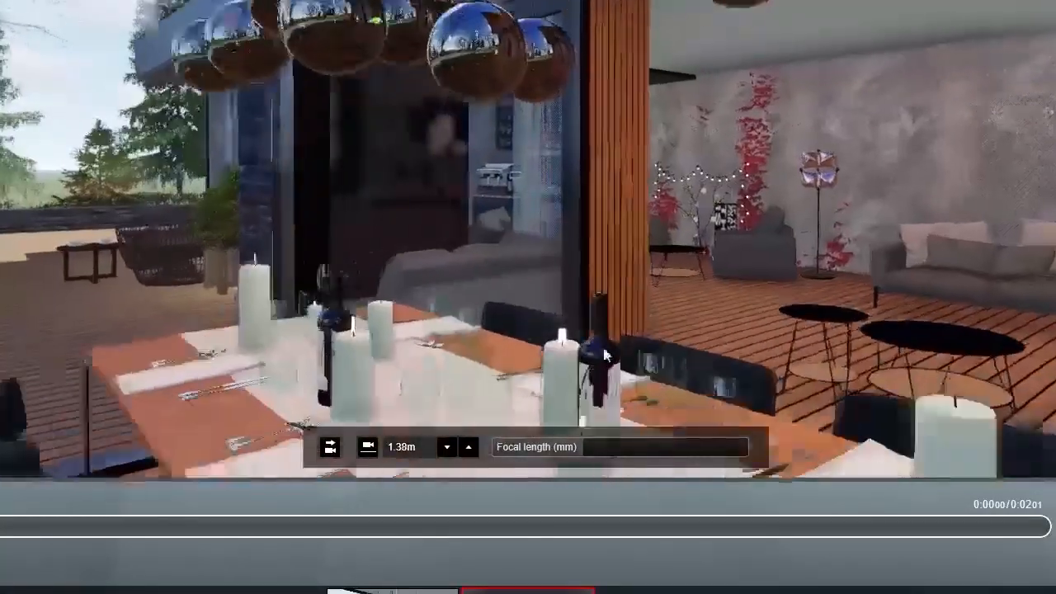
{"action": "left_click", "coordinate": [454, 589]}
{"action": "scroll", "coordinate": [514, 498], "scroll_direction": "up", "scroll_amount": 2}
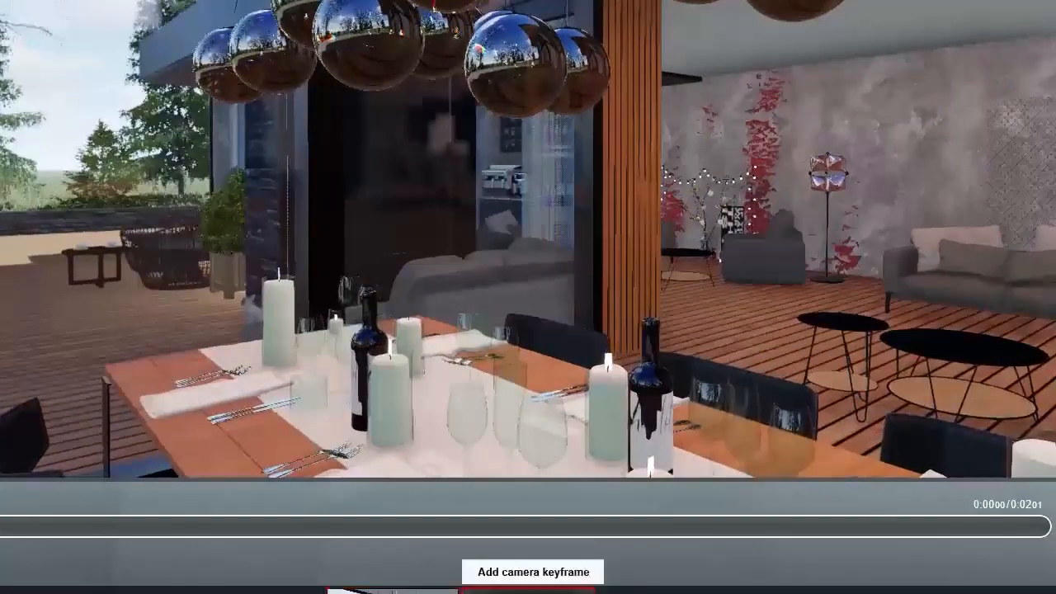
{"action": "left_click", "coordinate": [528, 587]}
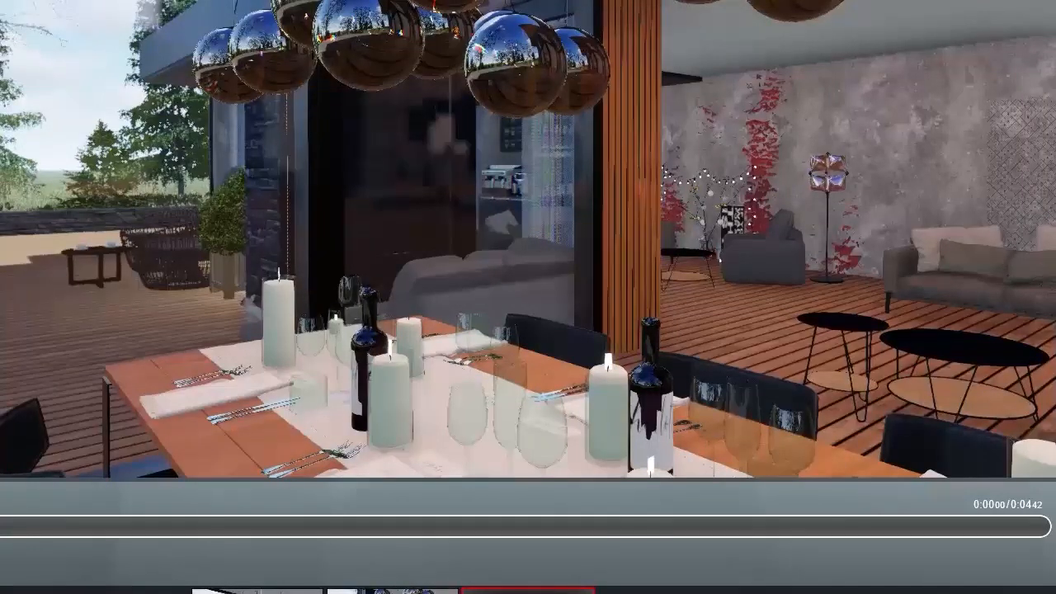
{"action": "left_click", "coordinate": [528, 589]}
{"action": "left_click", "coordinate": [528, 589]}
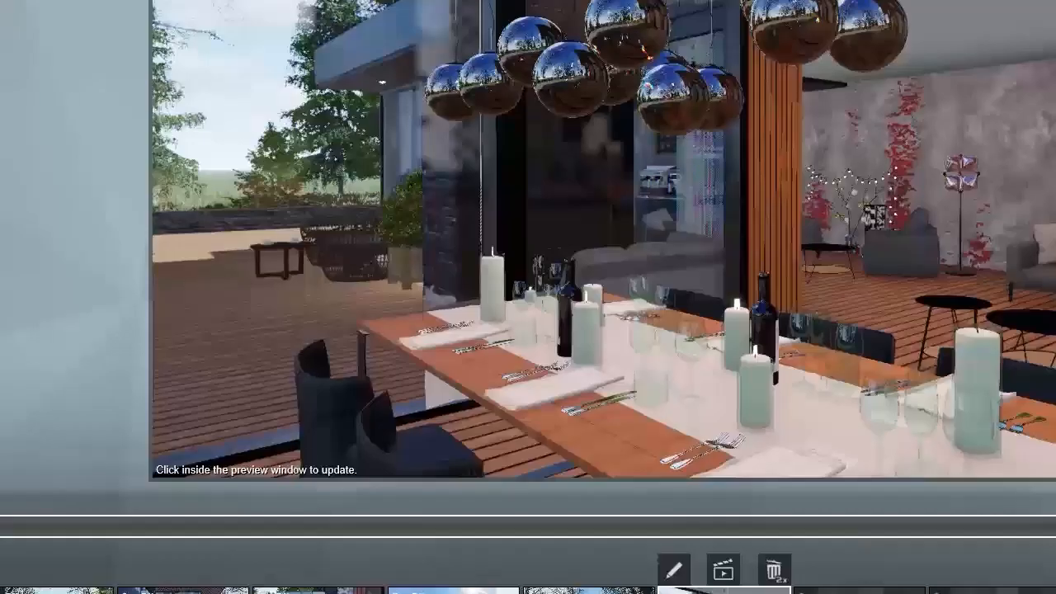
Step: Start recording a new clip and fly through to the lounge, facing back toward the dining table from about 0.56 m high
{"action": "left_click", "coordinate": [859, 590]}
{"action": "left_click", "coordinate": [860, 396]}
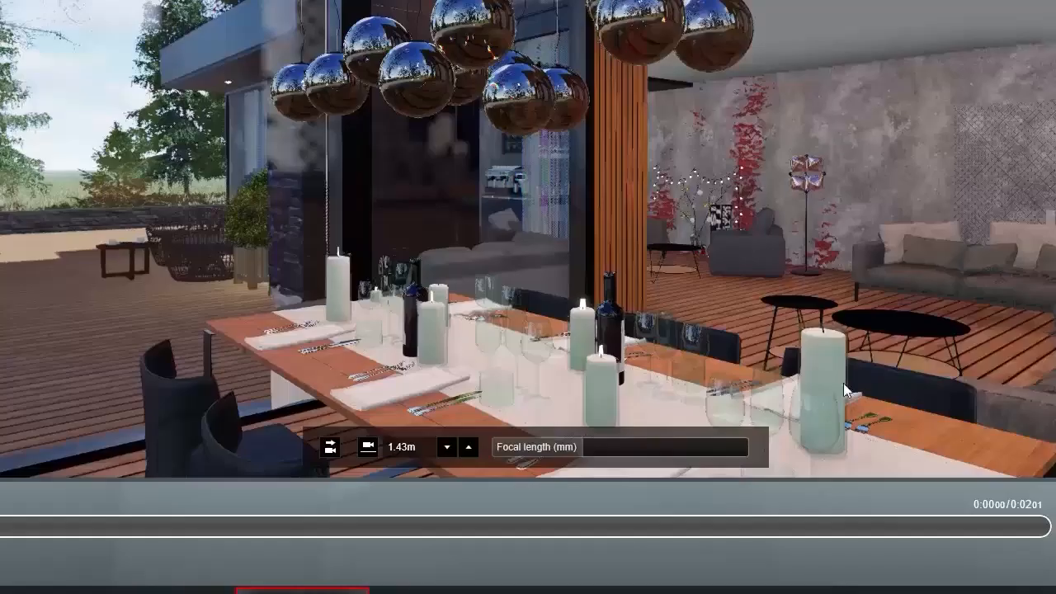
{"action": "right_click_drag", "start_coordinate": [527, 240], "coordinate": [689, 231]}
{"action": "scroll", "coordinate": [528, 239], "scroll_direction": "down", "scroll_amount": 3}
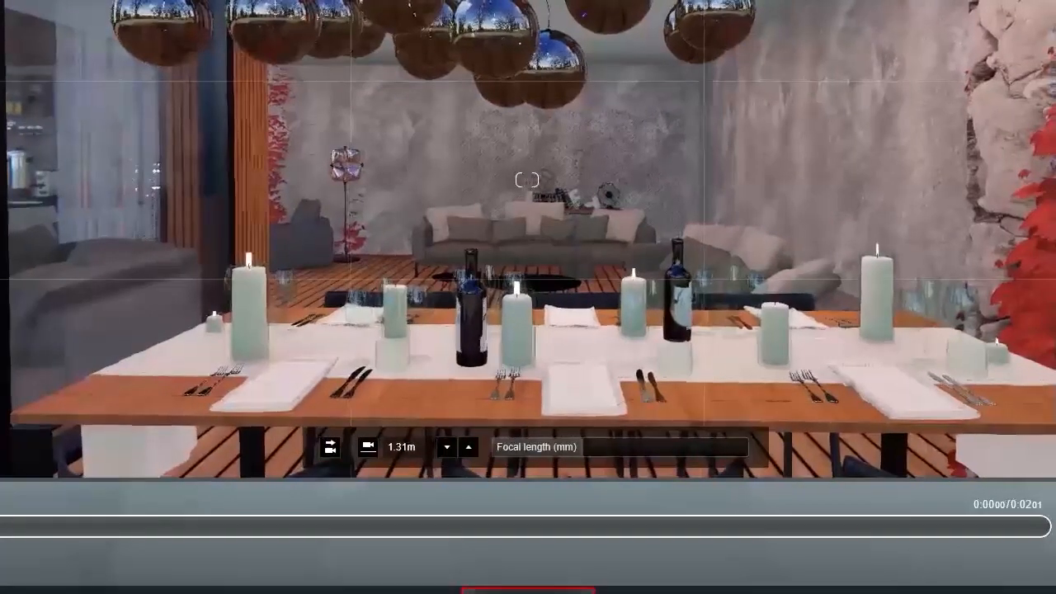
{"action": "scroll", "coordinate": [528, 239], "scroll_direction": "down", "scroll_amount": 2}
{"action": "key", "text": "a"}
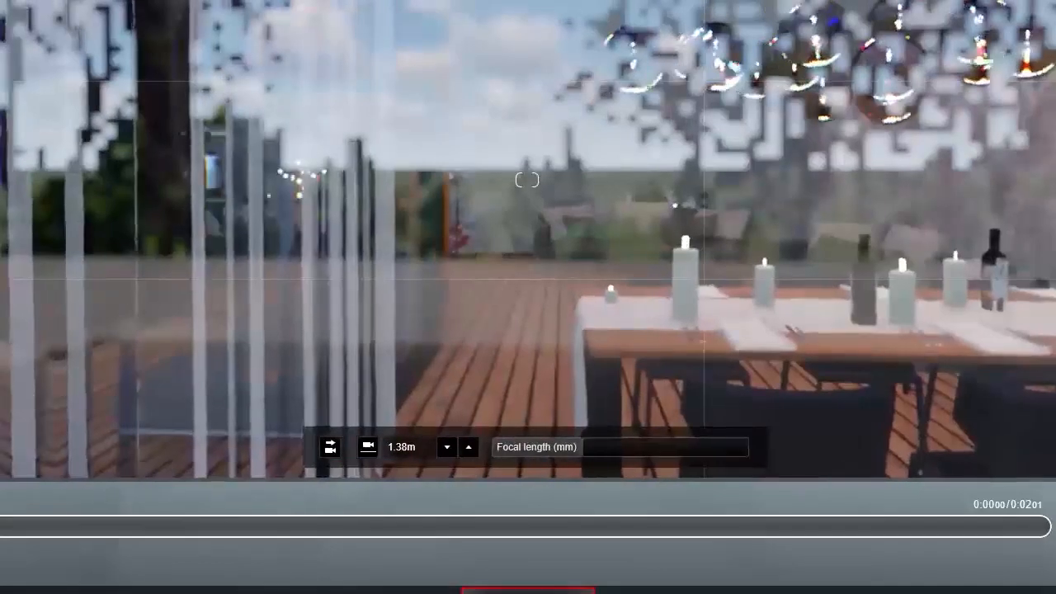
{"action": "key", "text": "w"}
{"action": "right_click_drag", "start_coordinate": [528, 240], "coordinate": [57, 248]}
{"action": "key", "text": "d"}
{"action": "key", "text": "s"}
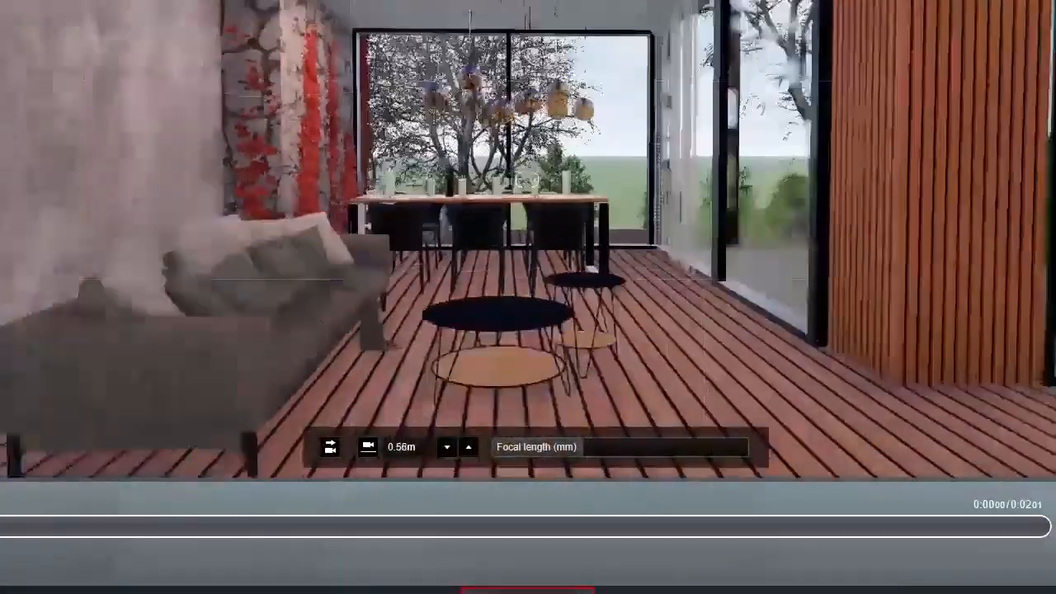
Step: Frame the dining table straight on from beside the lounge sofa, at a camera height of about 1.37 m
{"action": "key", "text": "e"}
{"action": "left_click_drag", "start_coordinate": [588, 446], "coordinate": [611, 450]}
{"action": "key", "text": "a"}
{"action": "right_click_drag", "start_coordinate": [612, 371], "coordinate": [792, 353]}
{"action": "key", "text": "d"}
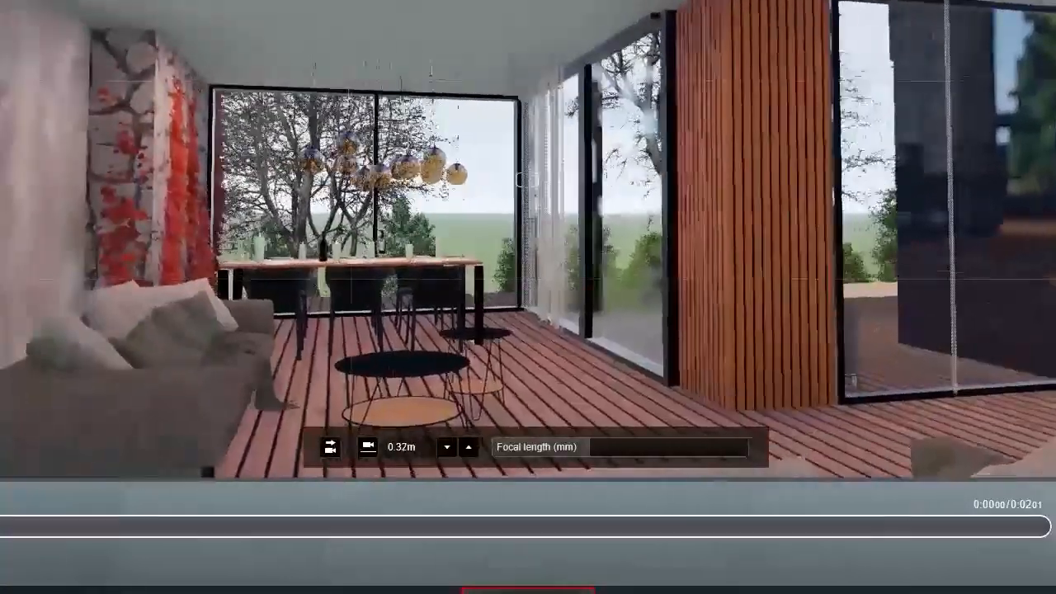
{"action": "key", "text": "s"}
{"action": "key", "text": "w"}
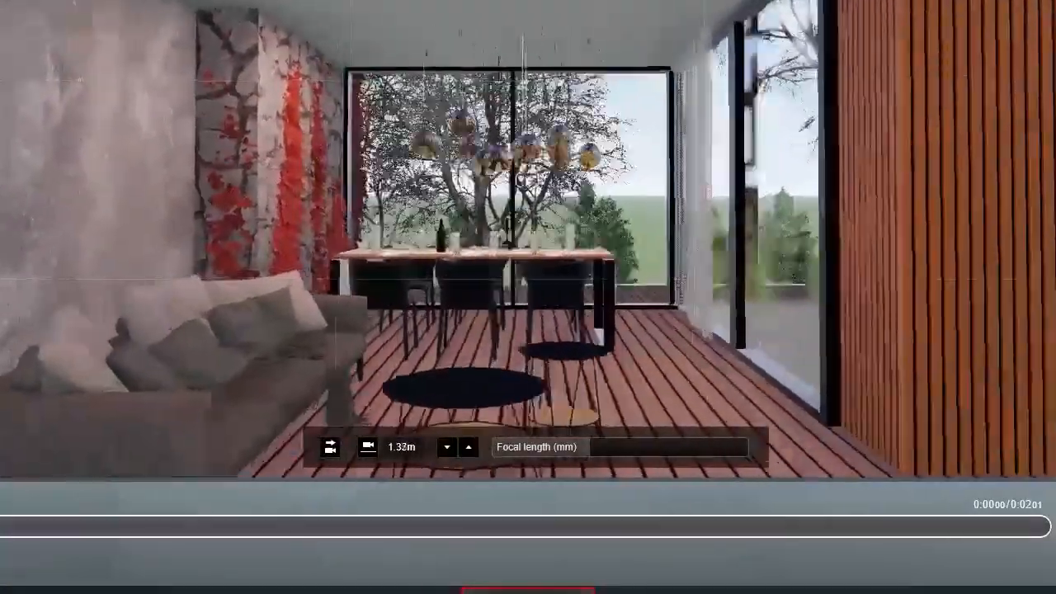
{"action": "key", "text": "d"}
{"action": "key", "text": "a"}
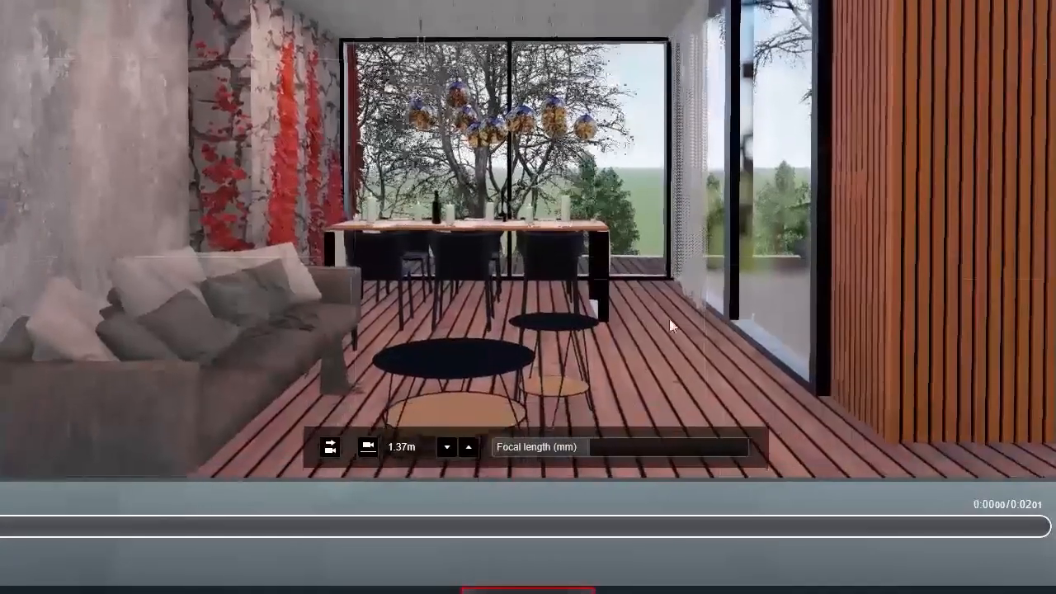
Step: Set the focal length to about 60.4 mm, reposition the camera to frame the dining table and add the first keyframe
{"action": "left_click_drag", "start_coordinate": [578, 447], "coordinate": [637, 452]}
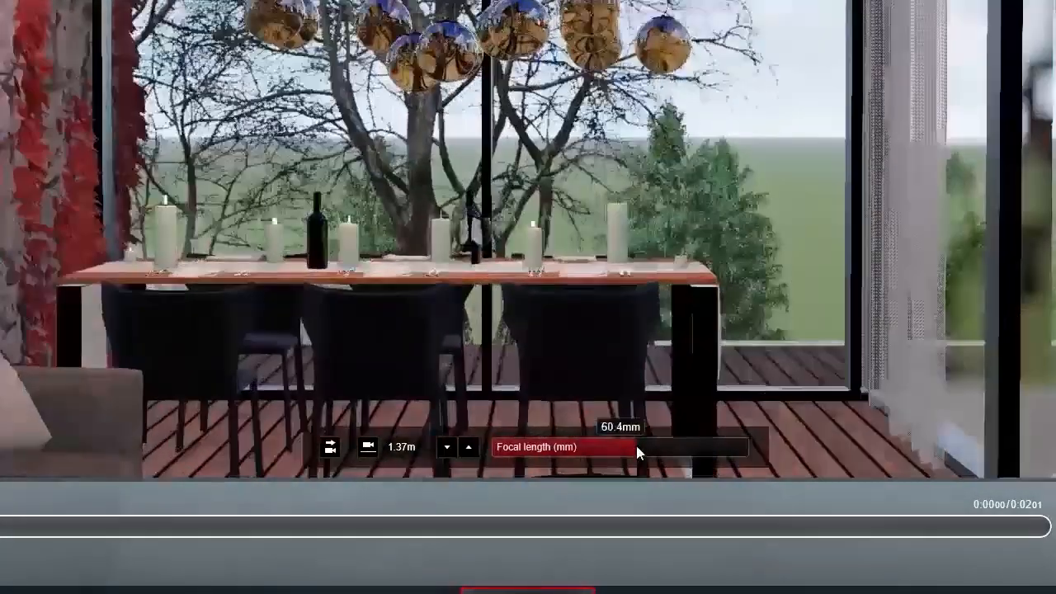
{"action": "key", "text": "s"}
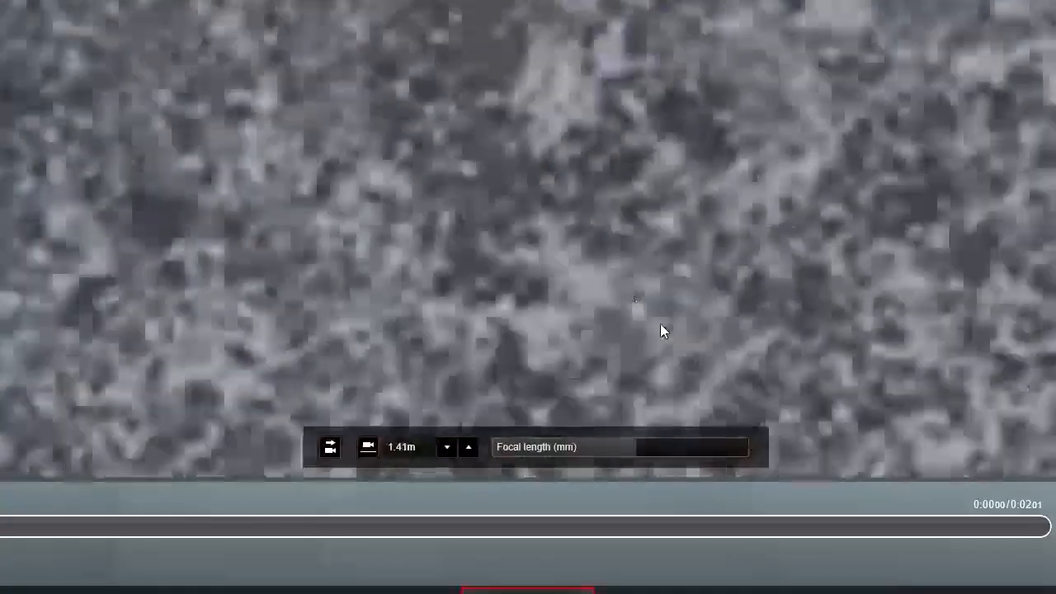
{"action": "key", "text": "w"}
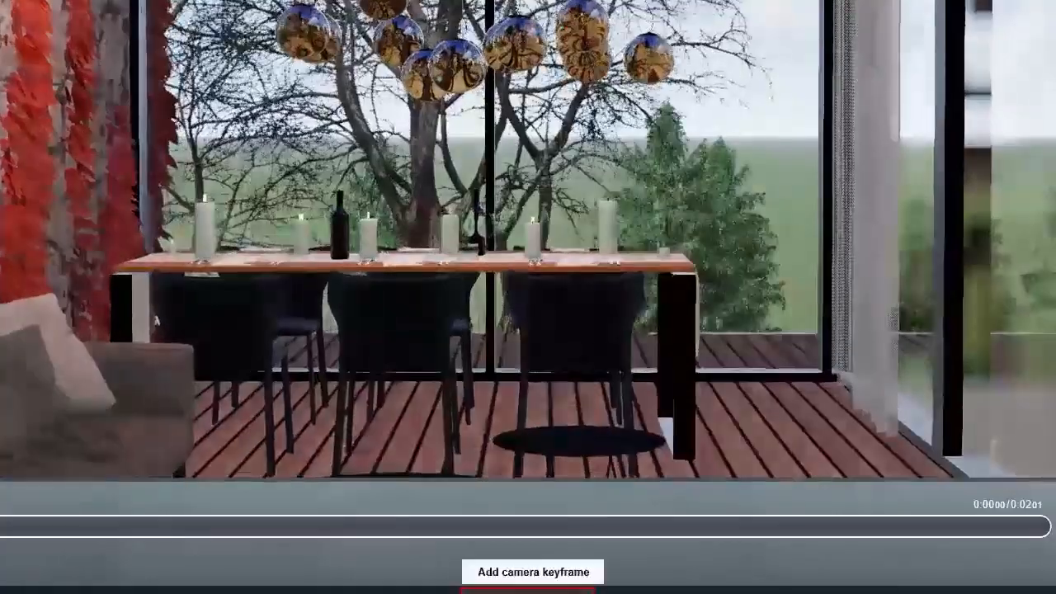
Step: Return to the first keyframe's view, shift the camera left toward the sofa and update that keyframe
{"action": "key", "text": "d"}
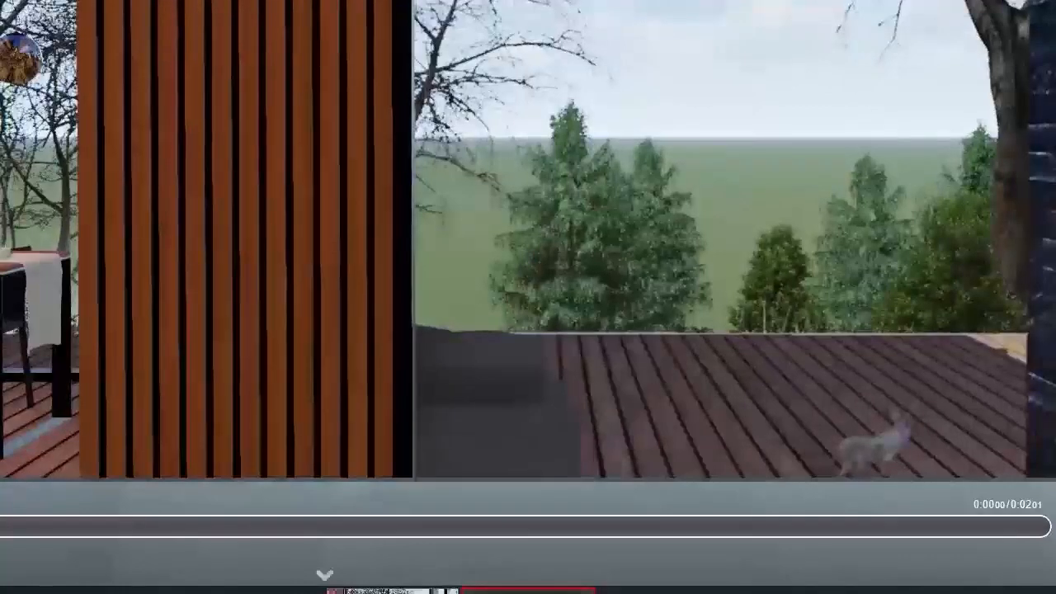
{"action": "left_click", "coordinate": [402, 591]}
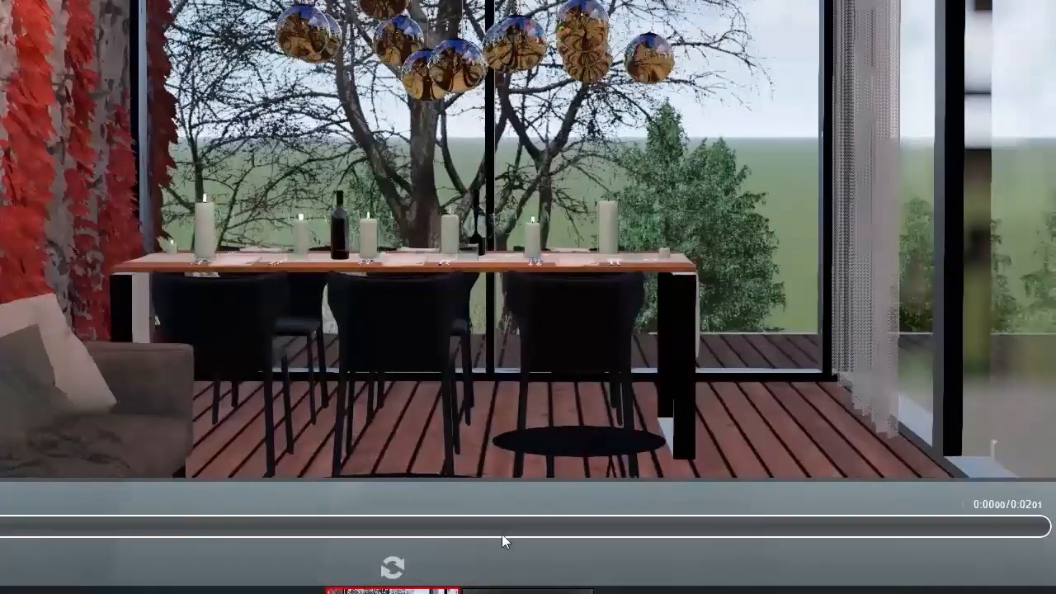
{"action": "key", "text": "a"}
{"action": "left_click", "coordinate": [395, 571]}
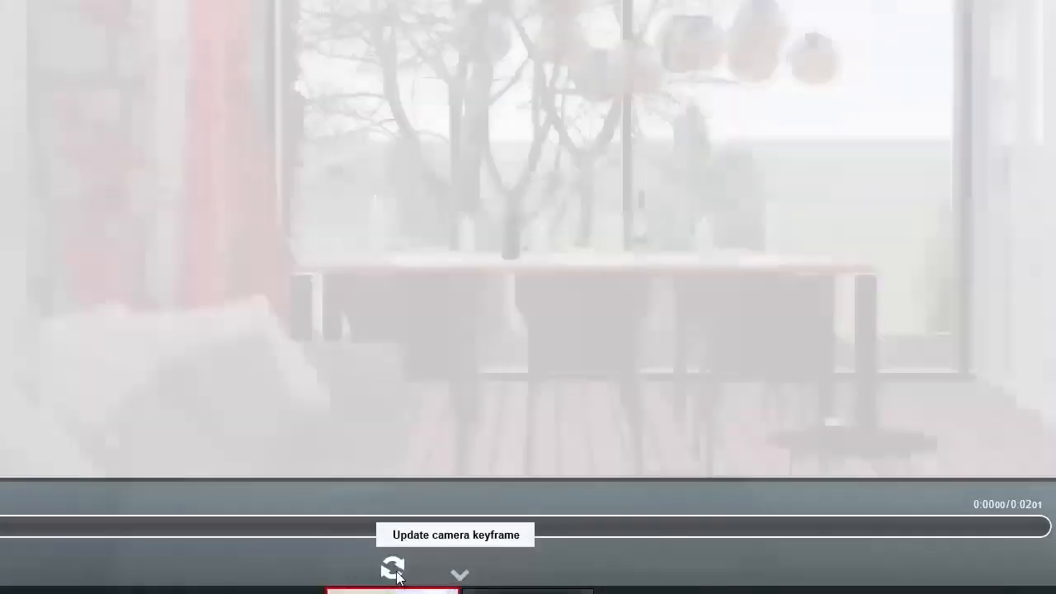
Step: Slide the camera right past the dining table toward the wood-slat wall, add the end keyframe and save the clip
{"action": "key", "text": "d"}
{"action": "key", "text": "d"}
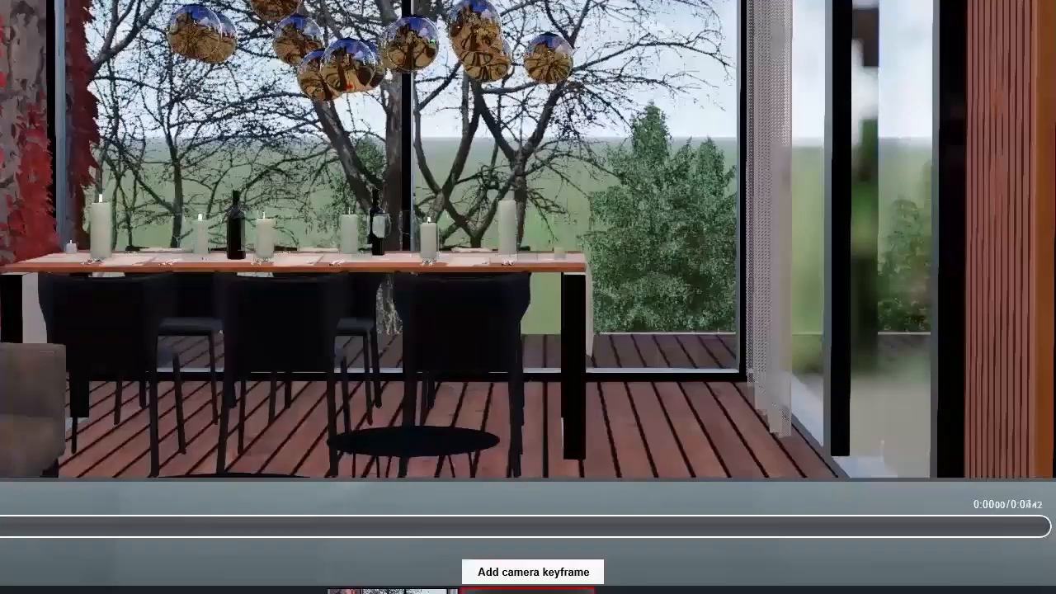
{"action": "left_click", "coordinate": [528, 591]}
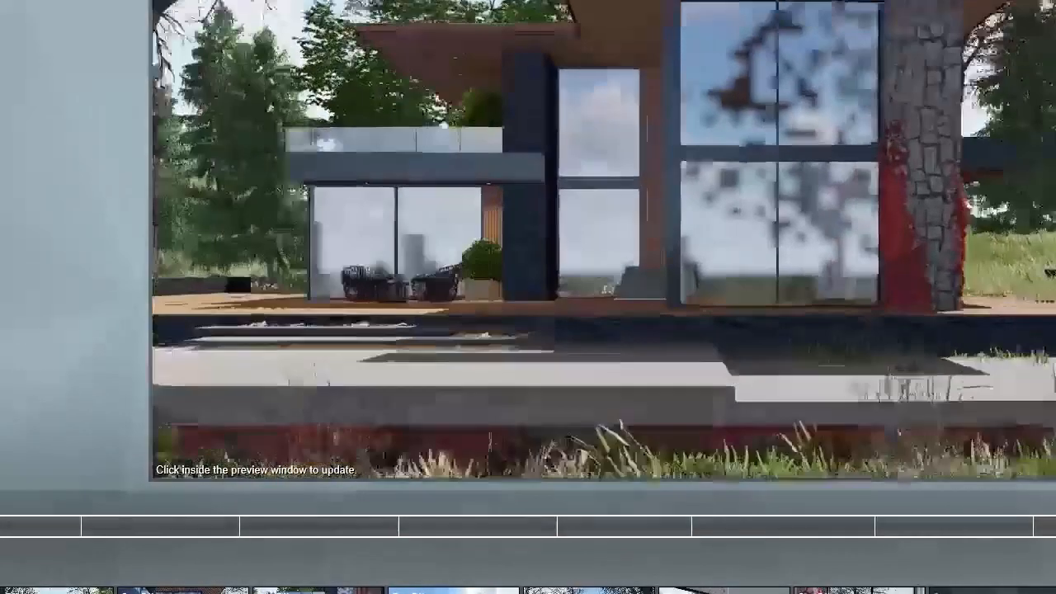
Step: Scrub through the assembled movie and render the entire movie as an HD 1280x720 MP4 file
{"action": "left_click_drag", "start_coordinate": [1, 528], "coordinate": [307, 536]}
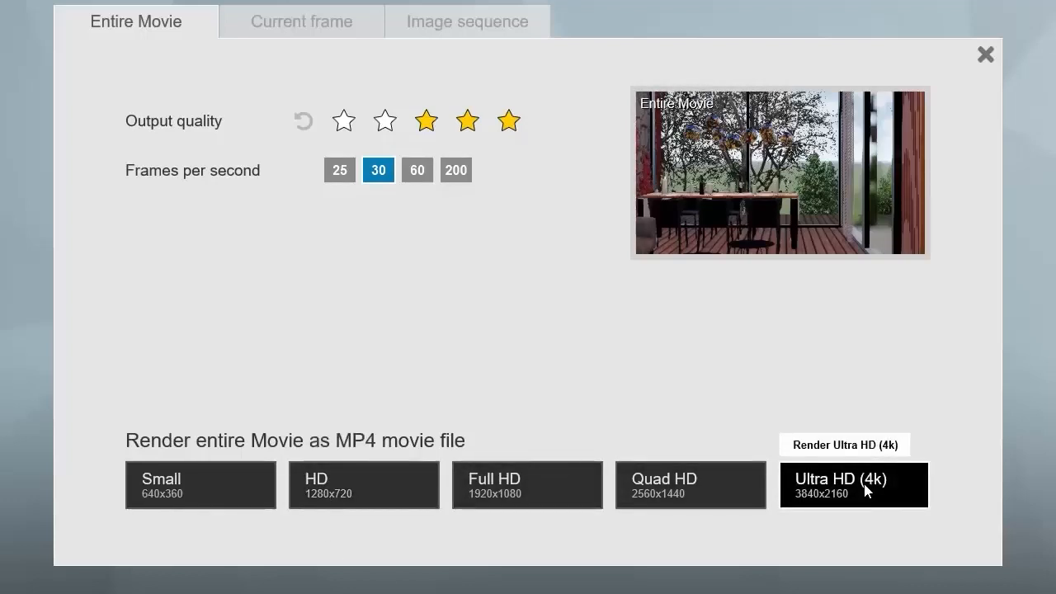
{"action": "left_click", "coordinate": [326, 484]}
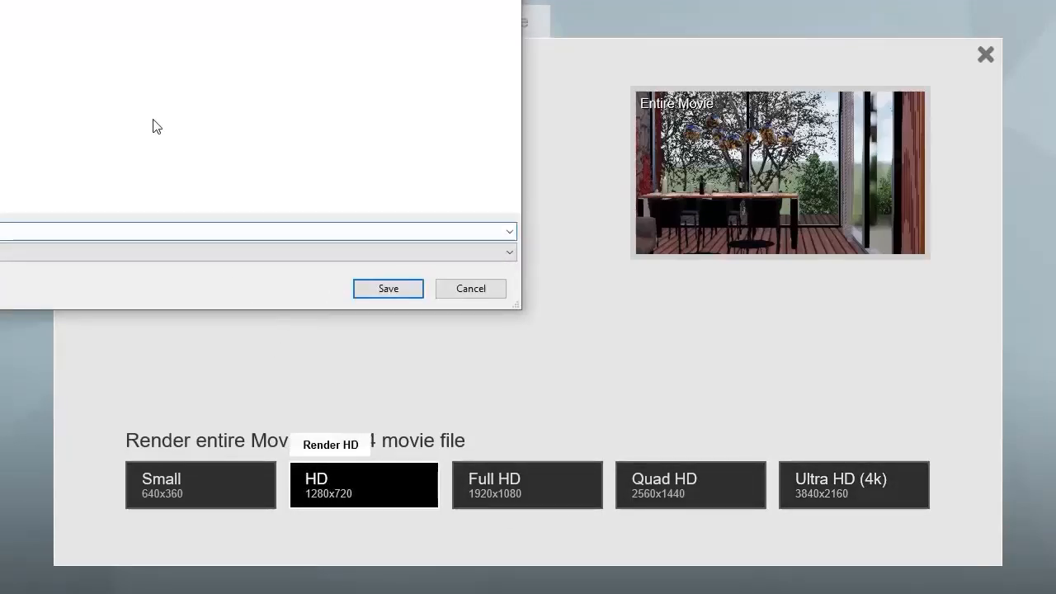
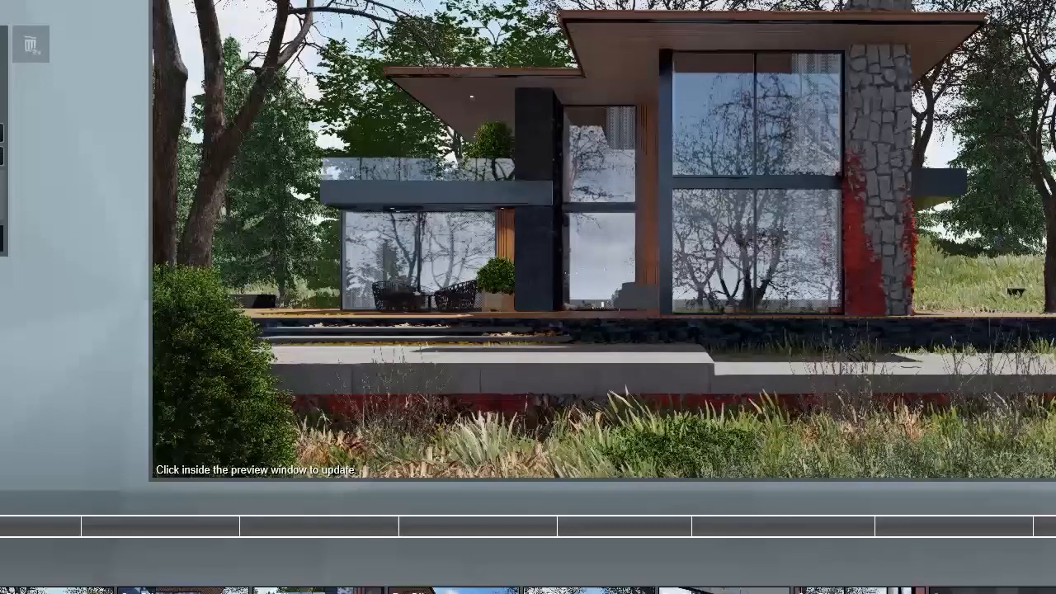
Step: Review the movie from the exterior to the diagonal dining table clip and add the Reflection effect to that clip
{"action": "left_click_drag", "start_coordinate": [0, 530], "coordinate": [251, 531]}
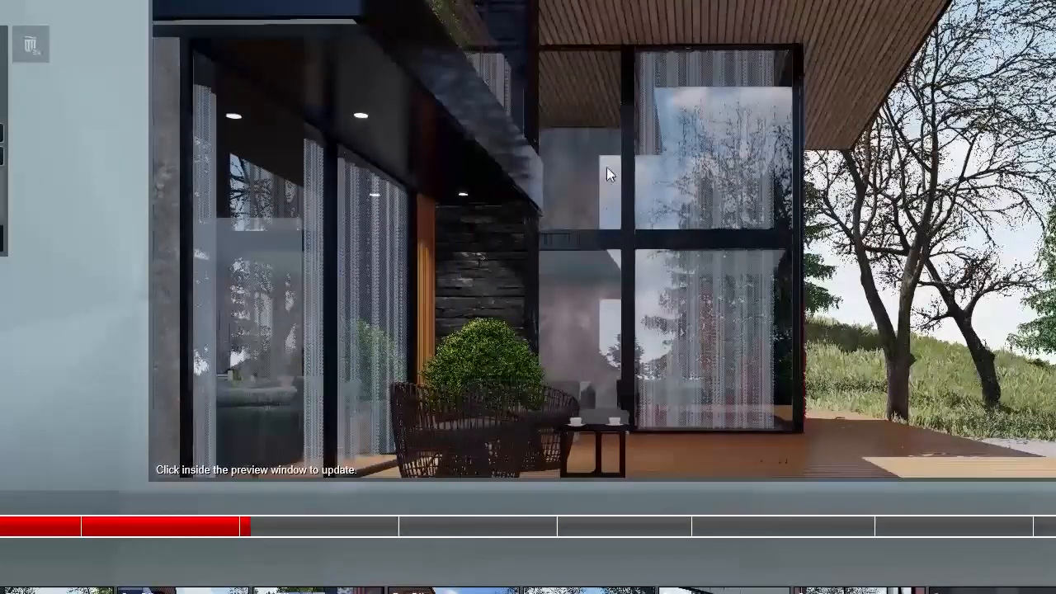
{"action": "left_click_drag", "start_coordinate": [338, 532], "coordinate": [938, 526]}
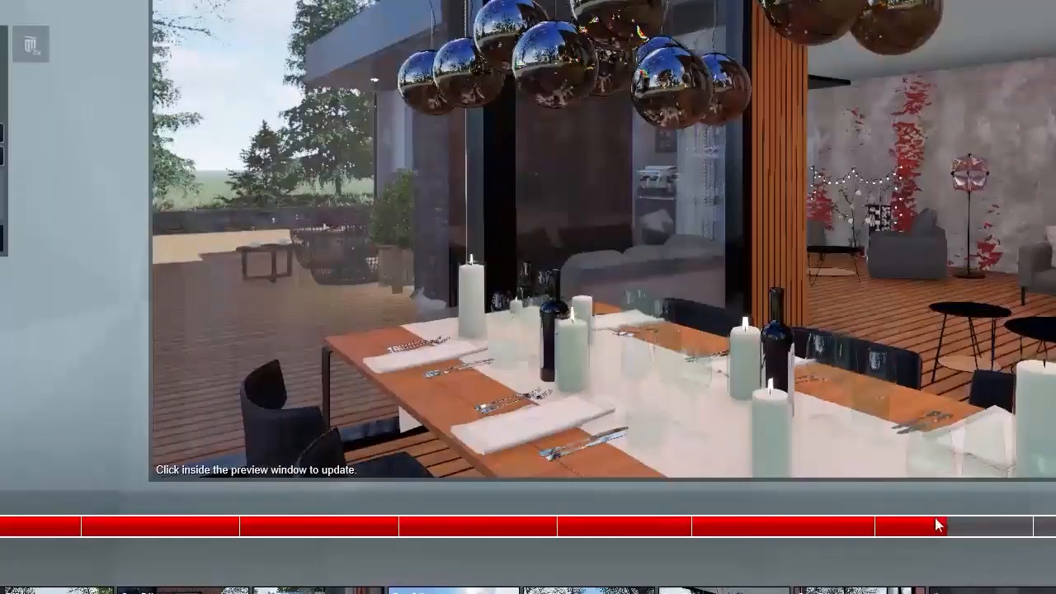
{"action": "left_click", "coordinate": [711, 590]}
{"action": "left_click", "coordinate": [676, 570]}
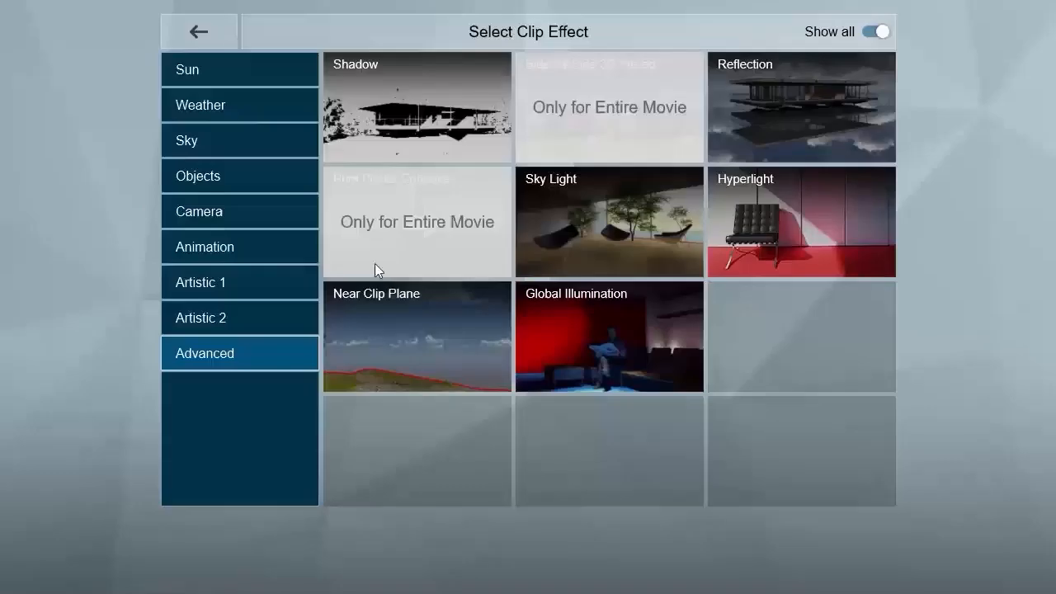
{"action": "left_click", "coordinate": [781, 101]}
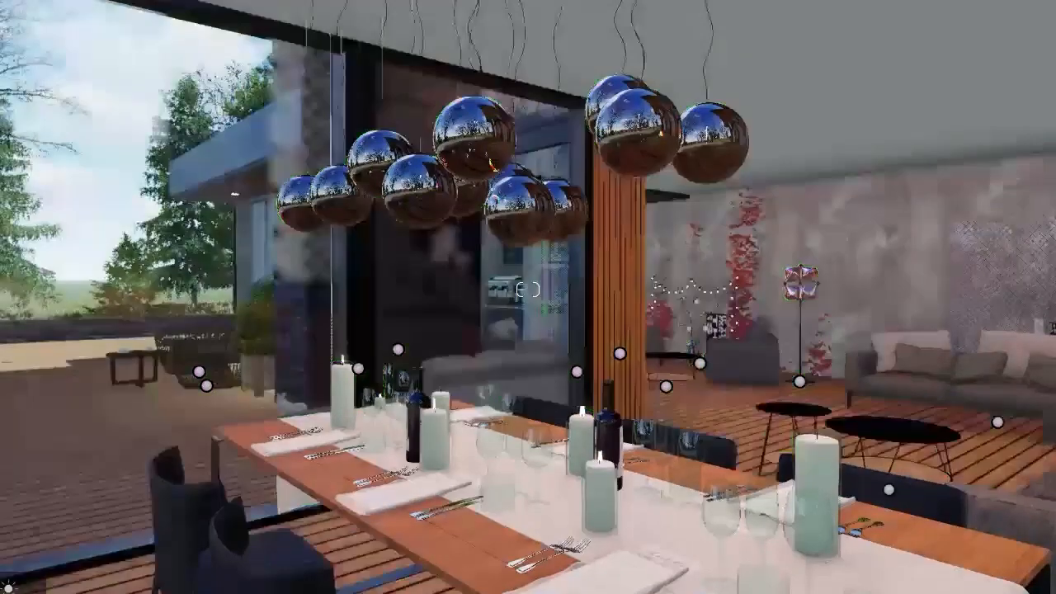
Step: Examine the window glass material in the scene and the finished dining room and exterior views in Photo mode
{"action": "left_click", "coordinate": [36, 260]}
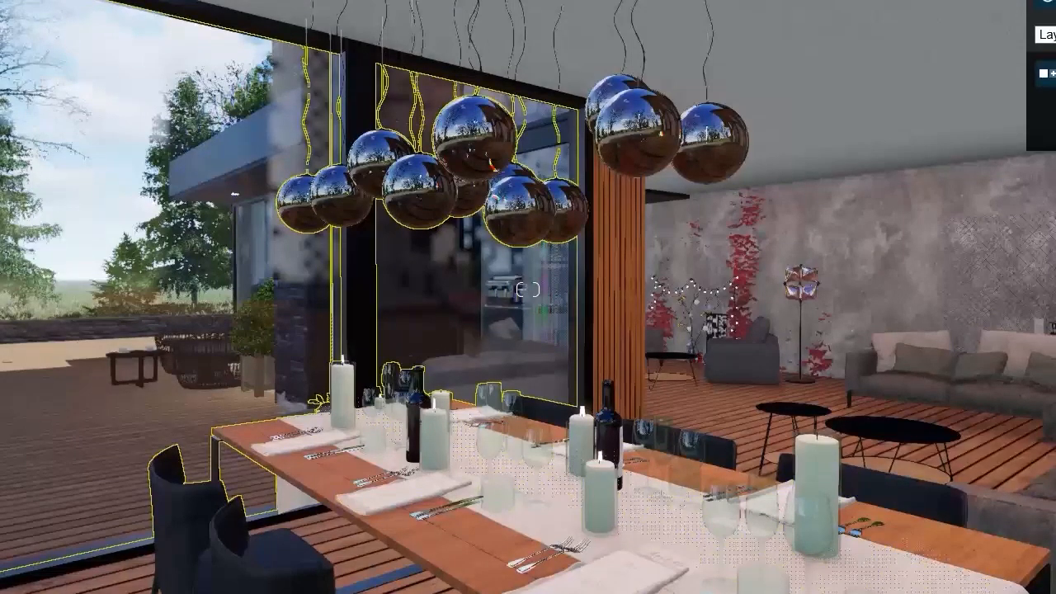
{"action": "left_click", "coordinate": [1051, 587]}
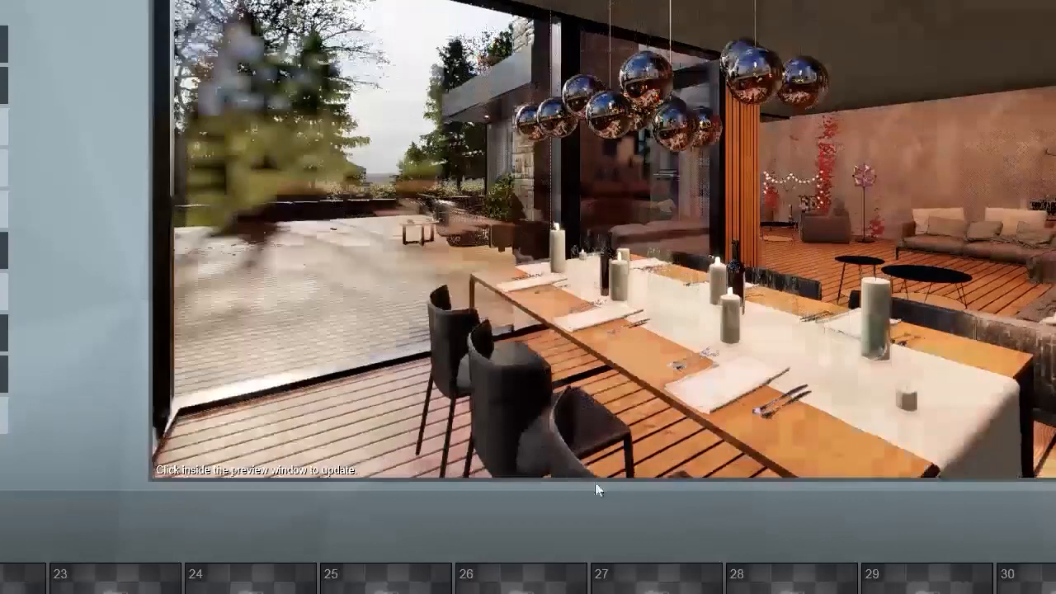
{"action": "mouse_move", "coordinate": [594, 462]}
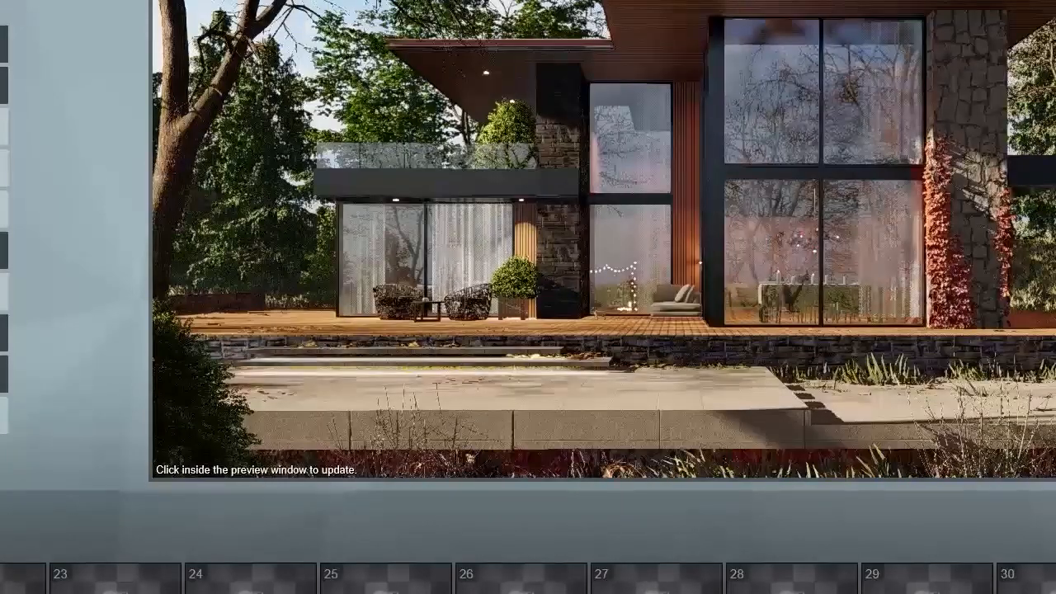
{"action": "mouse_move", "coordinate": [520, 582]}
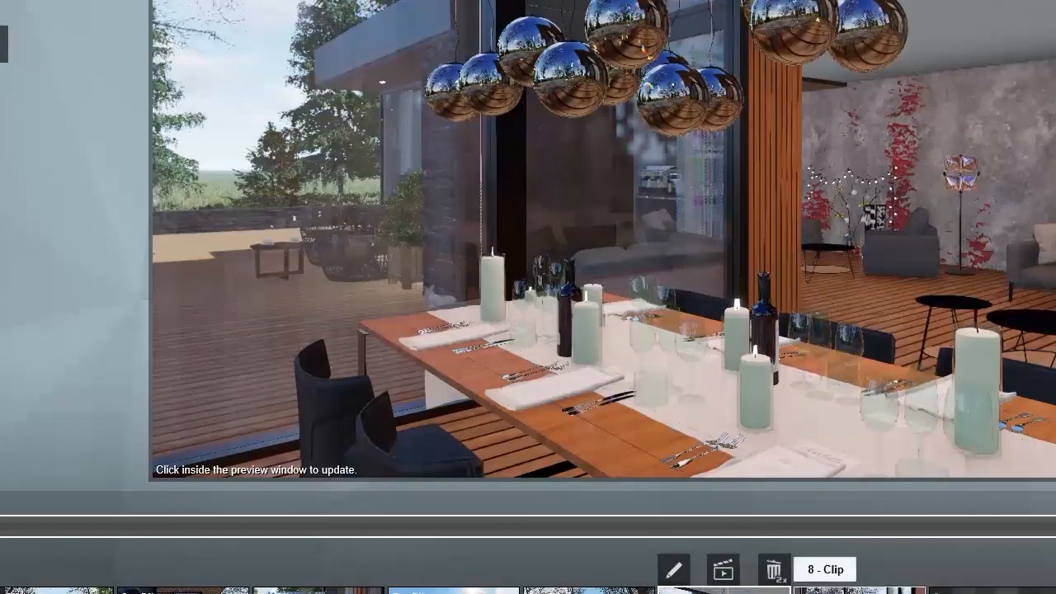
Step: Add the Reflection effect to clip 8 and assign a reflection plane to the window glass behind the dining table
{"action": "left_click", "coordinate": [858, 590]}
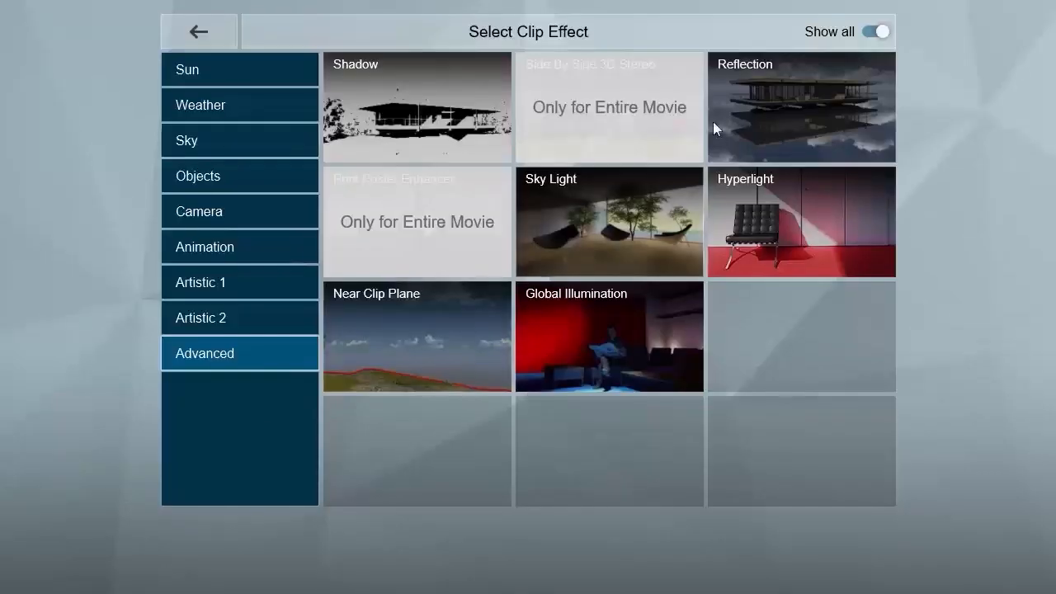
{"action": "left_click", "coordinate": [712, 122]}
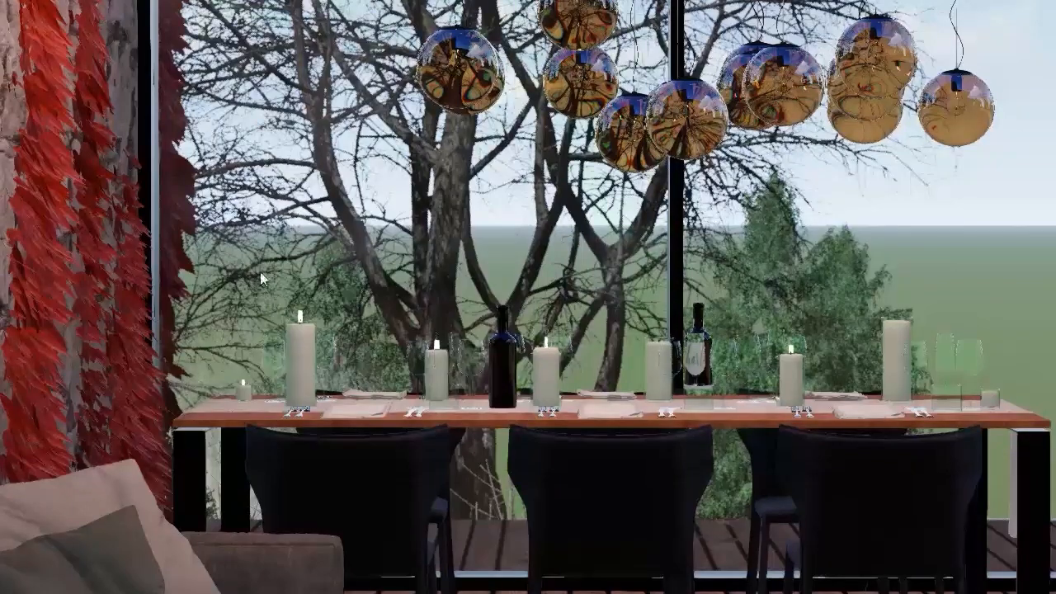
{"action": "left_click", "coordinate": [277, 221]}
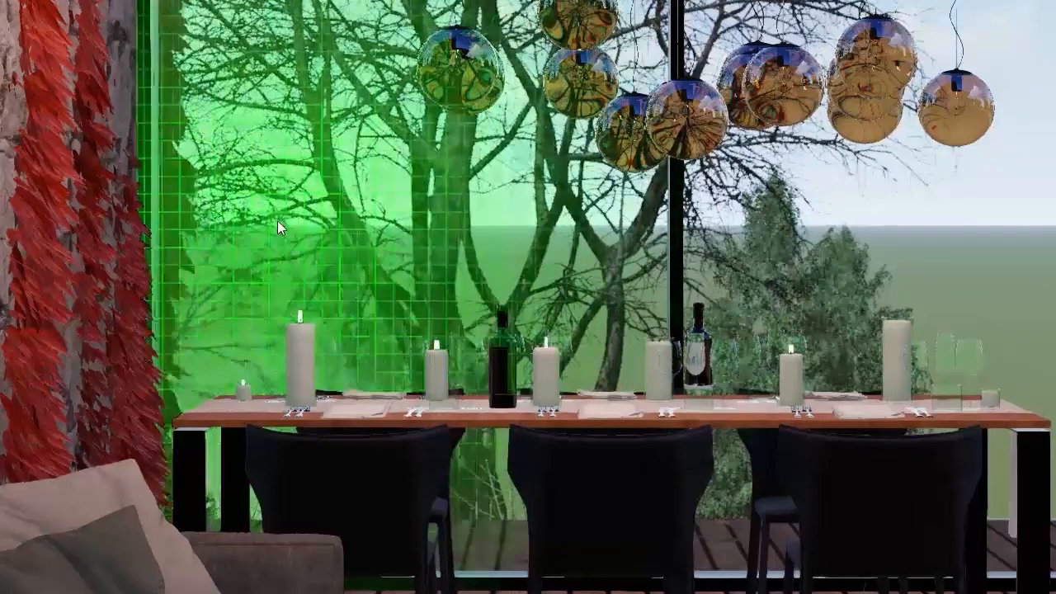
{"action": "left_click", "coordinate": [278, 220]}
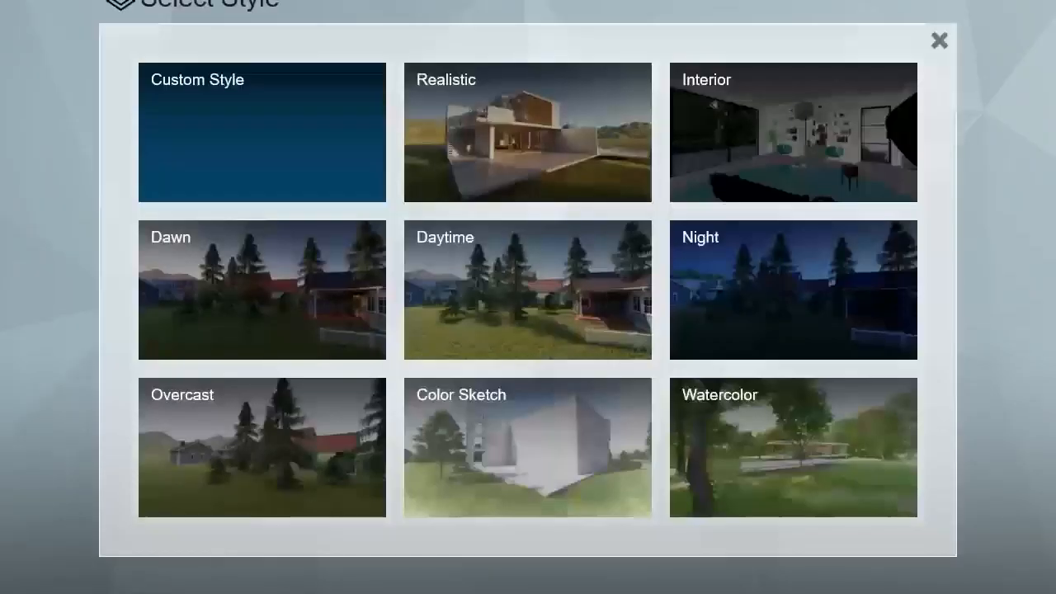
Step: Apply the Realistic style to the entire movie
{"action": "left_click", "coordinate": [476, 82]}
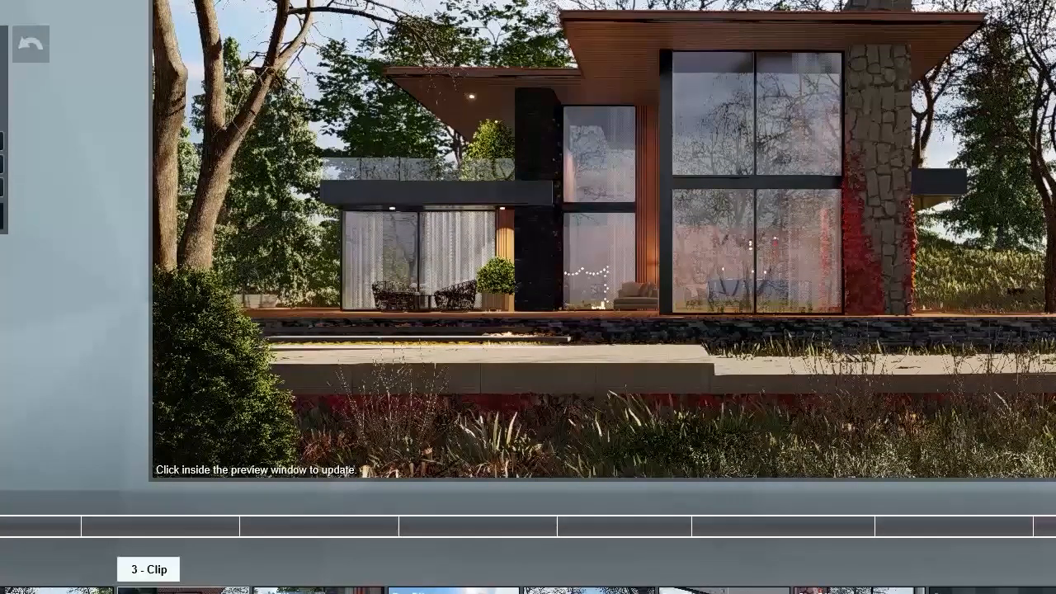
Step: Try the Realistic style on clip 2 and open one of its style effects
{"action": "left_click", "coordinate": [51, 591]}
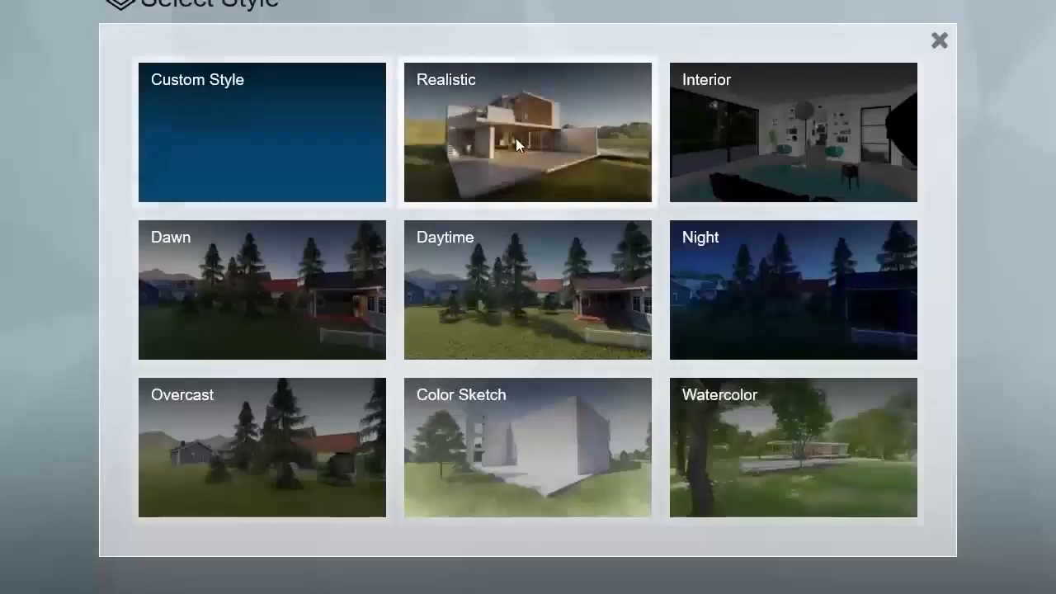
{"action": "left_click", "coordinate": [513, 138]}
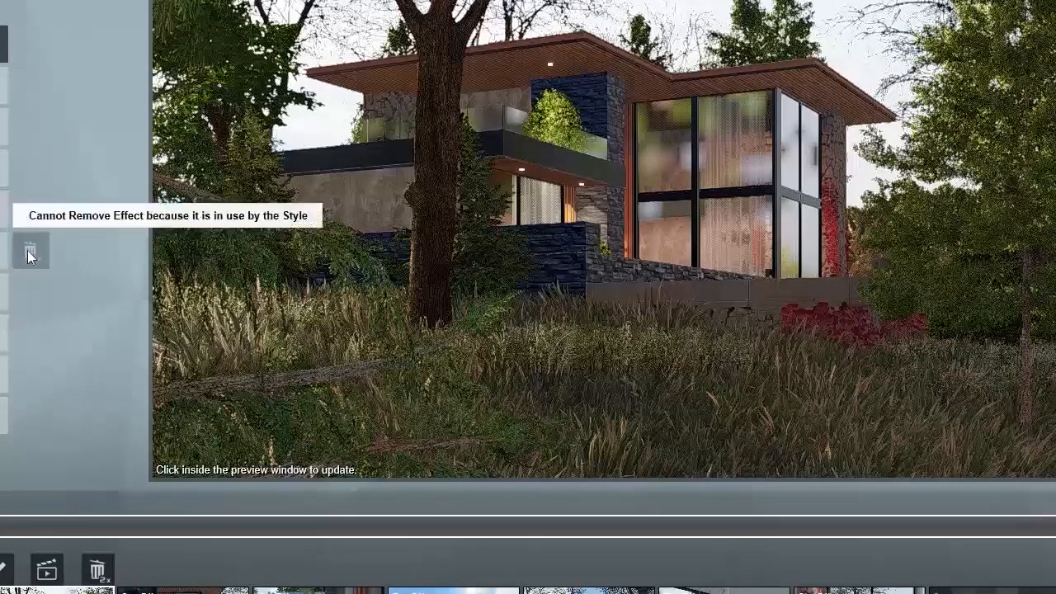
{"action": "left_click", "coordinate": [3, 250]}
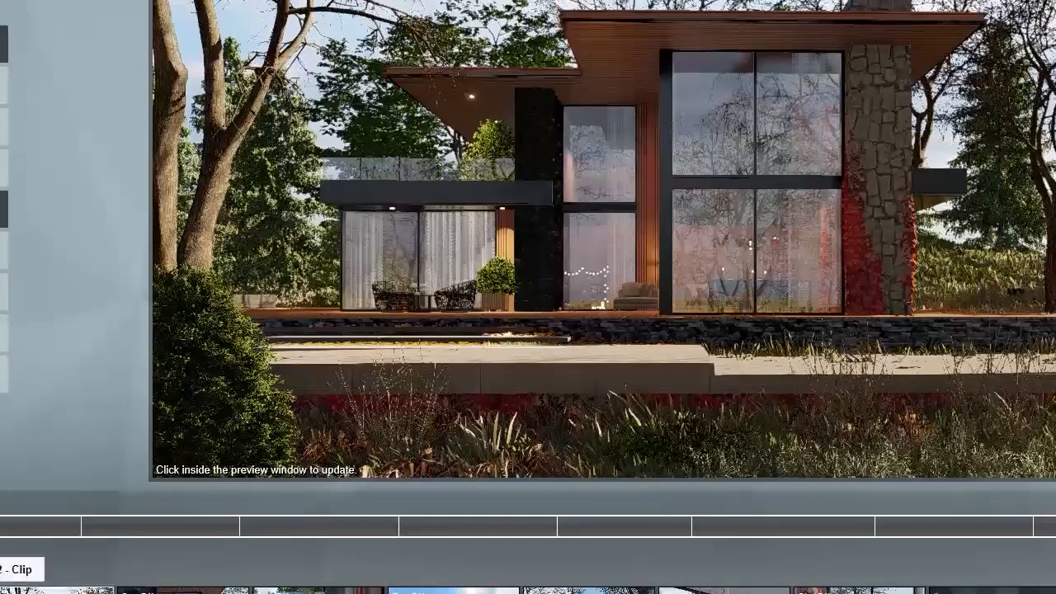
Step: Set clip 2 to the Custom Style and add the Real Skies effect to it
{"action": "left_click", "coordinate": [40, 590]}
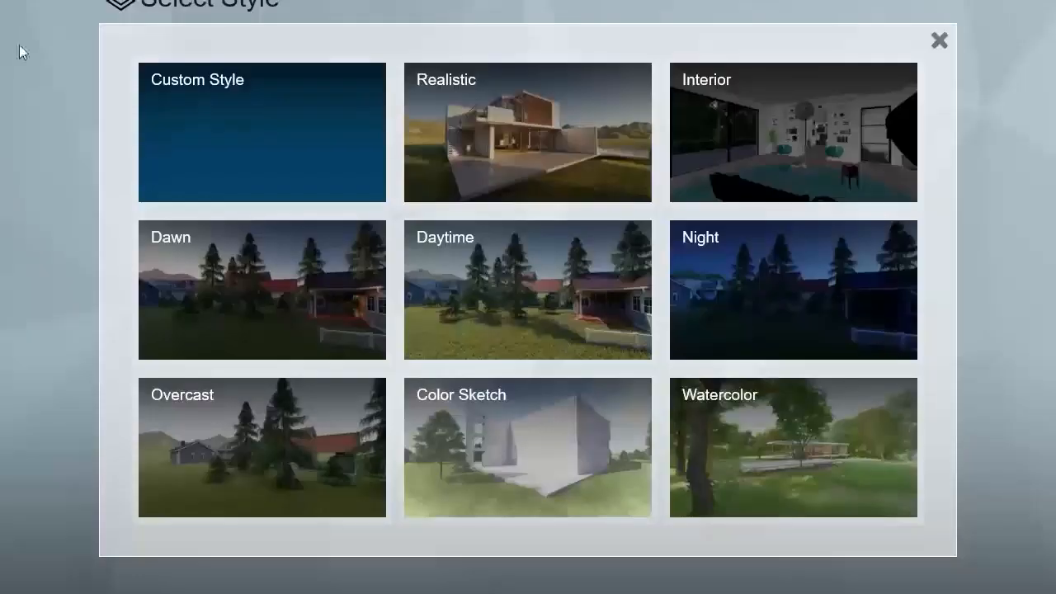
{"action": "left_click", "coordinate": [204, 88]}
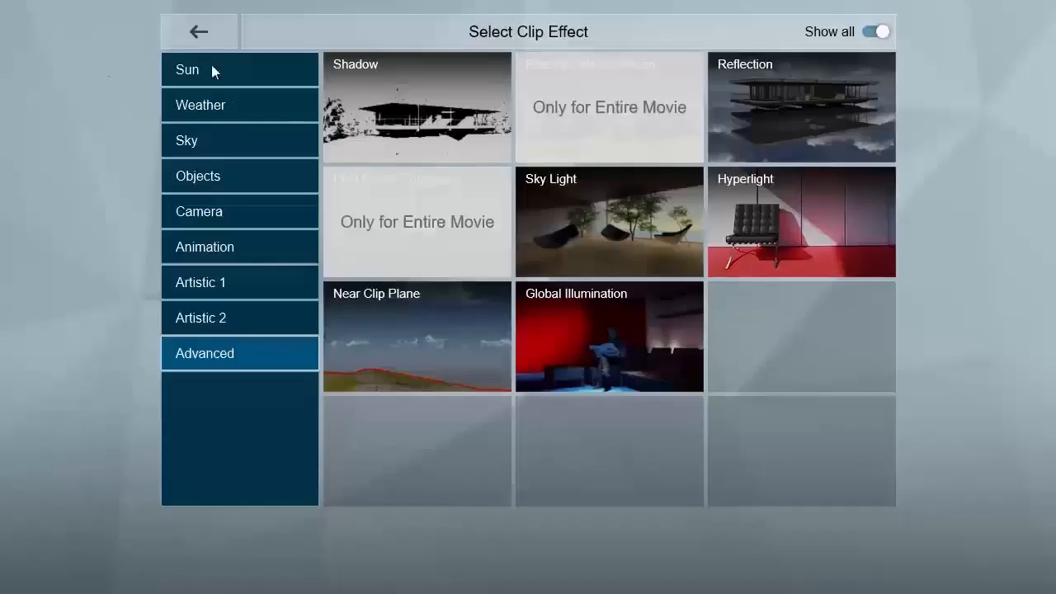
{"action": "left_click", "coordinate": [217, 109]}
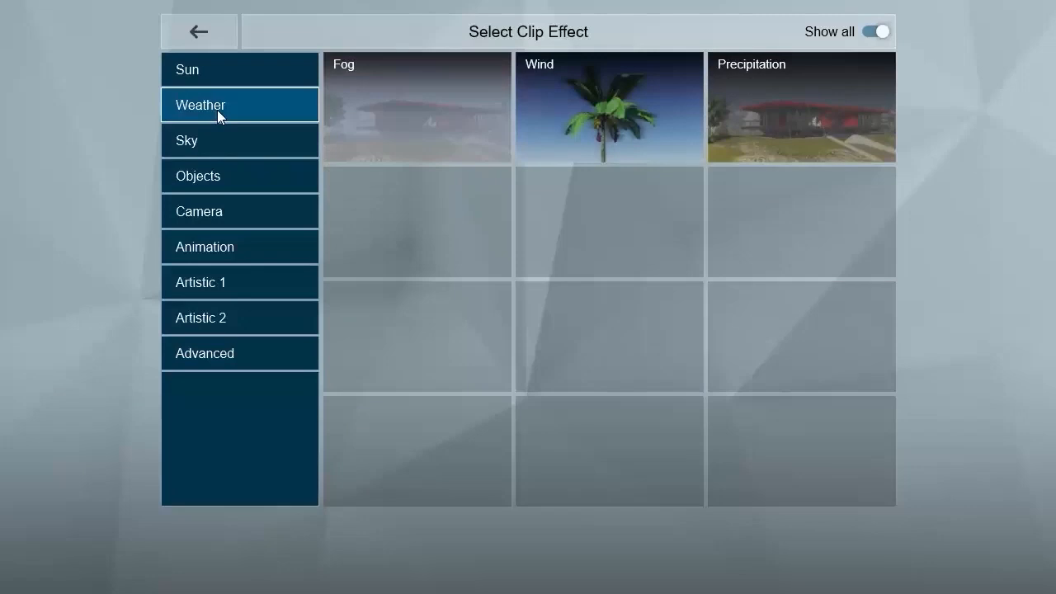
{"action": "left_click", "coordinate": [200, 76]}
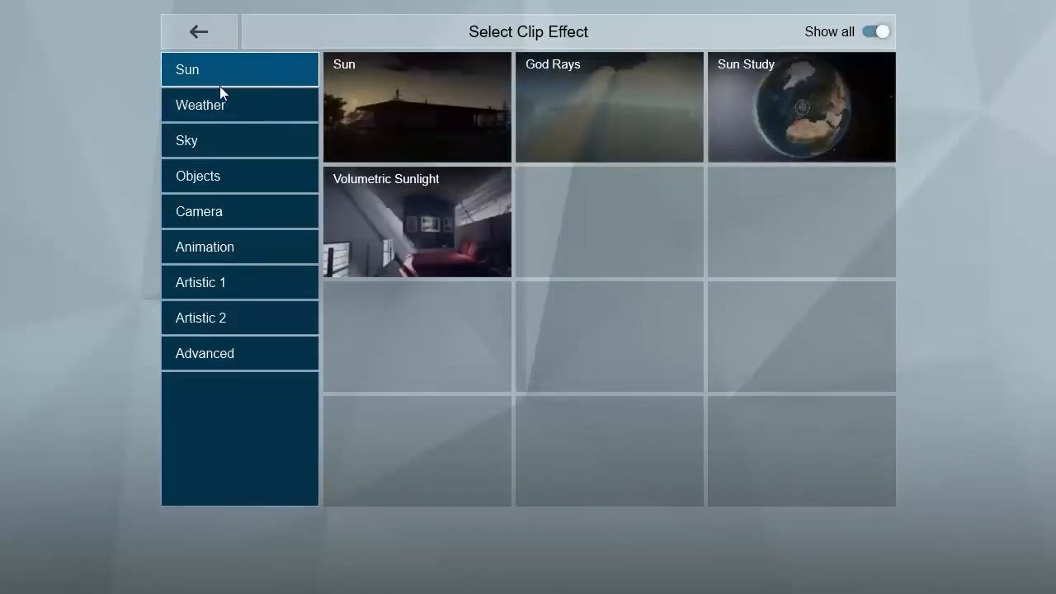
{"action": "left_click", "coordinate": [202, 137]}
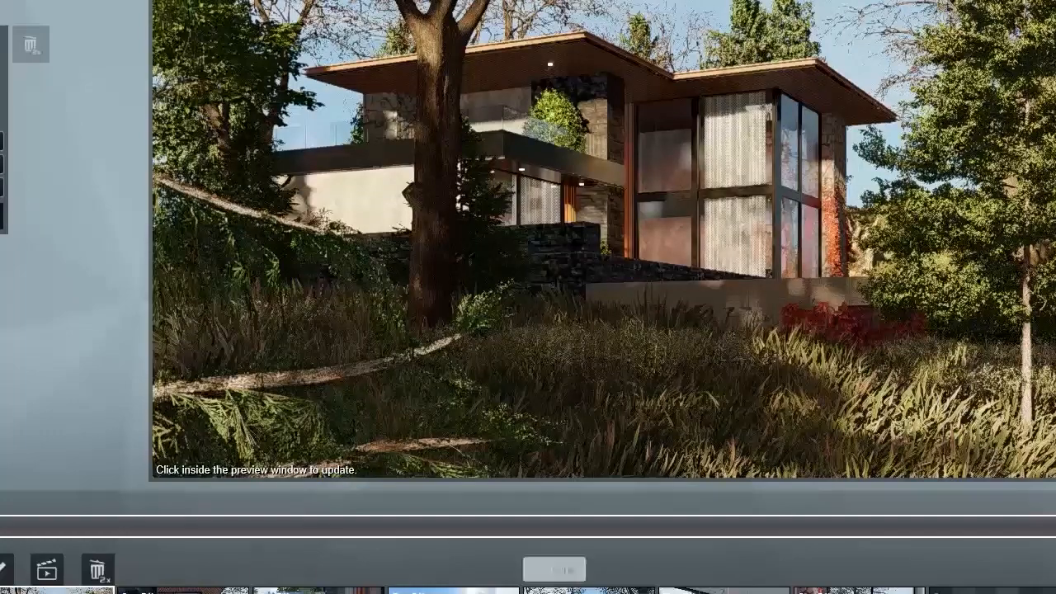
Step: Apply the Overcast style to clip 3 and assign reflection planes to its window glass, balcony edge and wooden soffit
{"action": "left_click", "coordinate": [183, 590]}
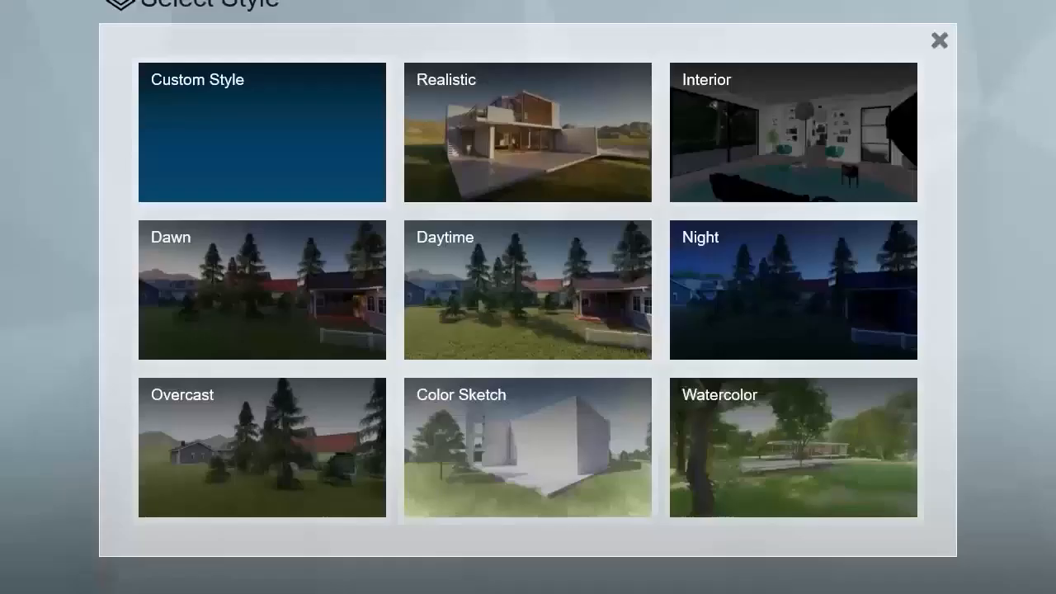
{"action": "left_click", "coordinate": [240, 461]}
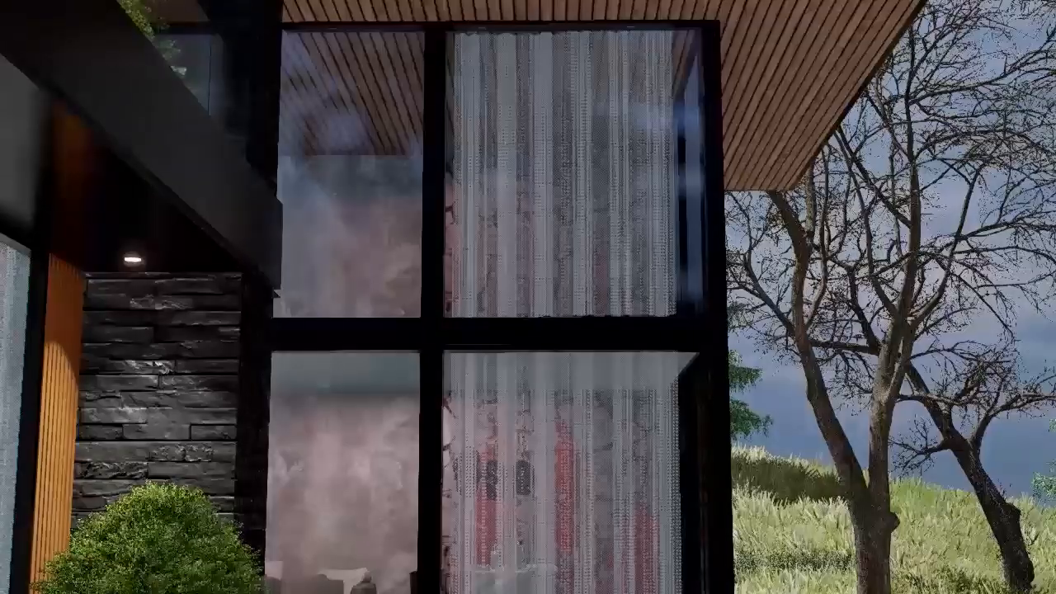
{"action": "left_click", "coordinate": [556, 497]}
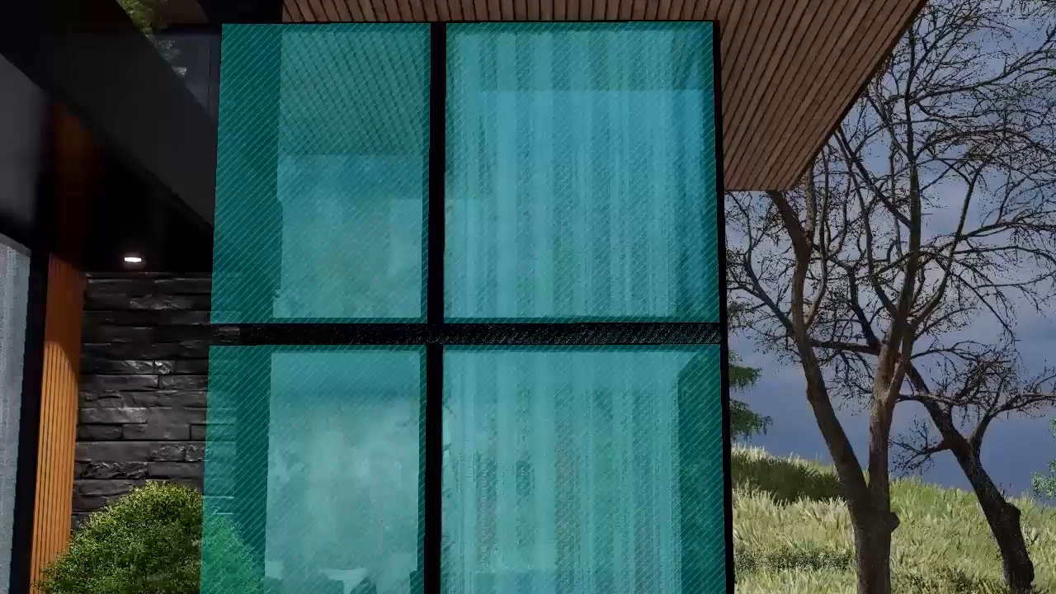
{"action": "left_click", "coordinate": [14, 421], "text": "ctrl"}
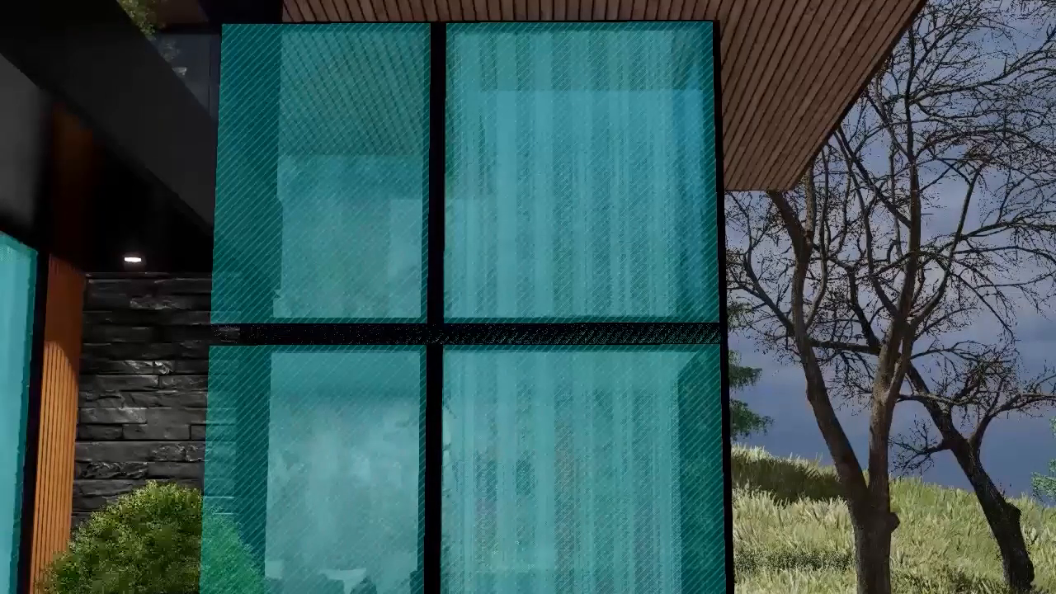
{"action": "left_click", "coordinate": [148, 150], "text": "ctrl"}
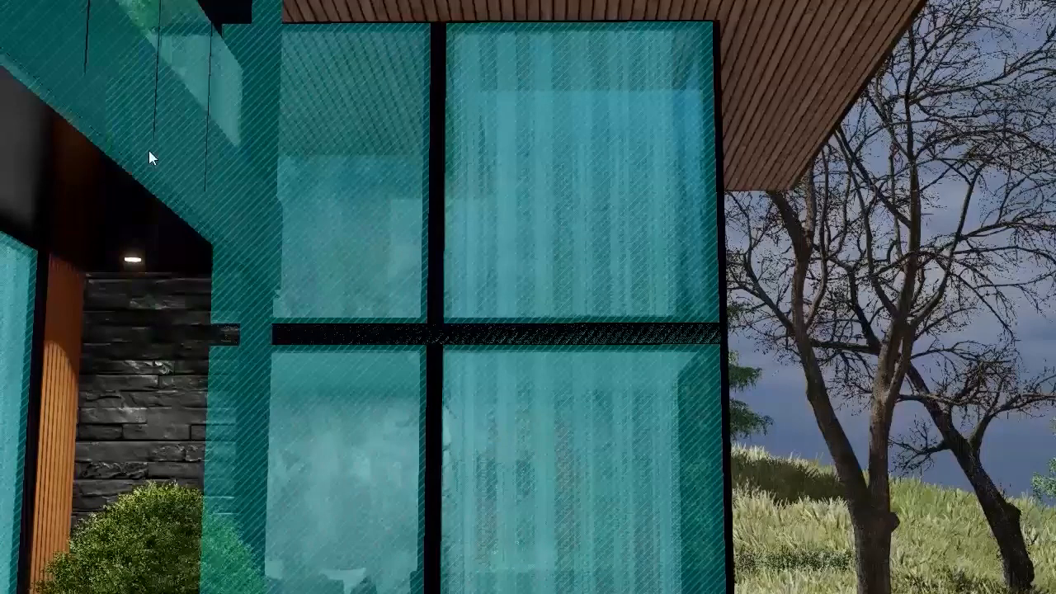
{"action": "left_click", "coordinate": [665, 13], "text": "ctrl"}
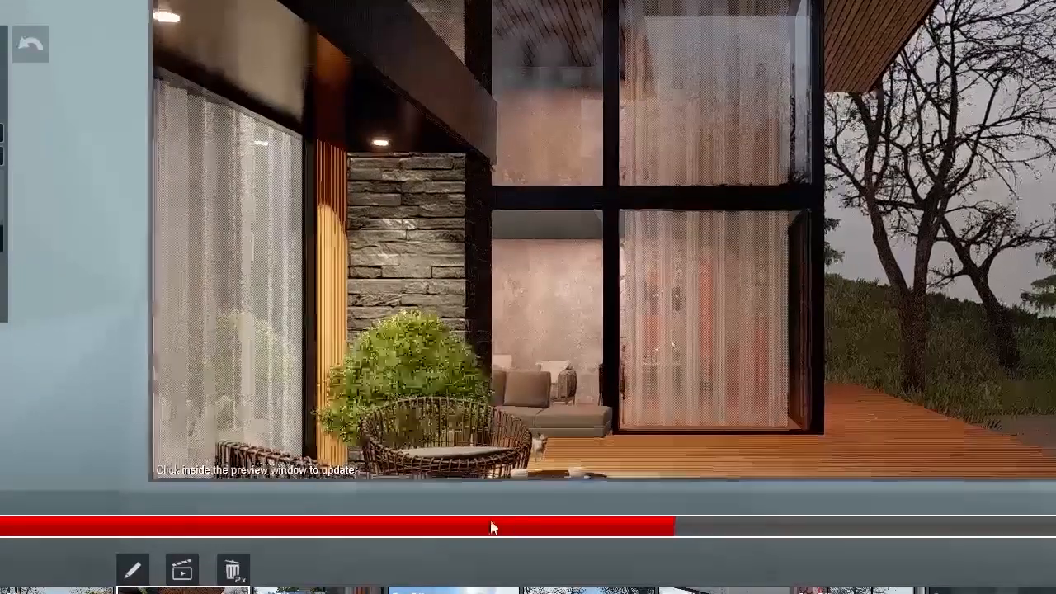
{"action": "left_click", "coordinate": [373, 527]}
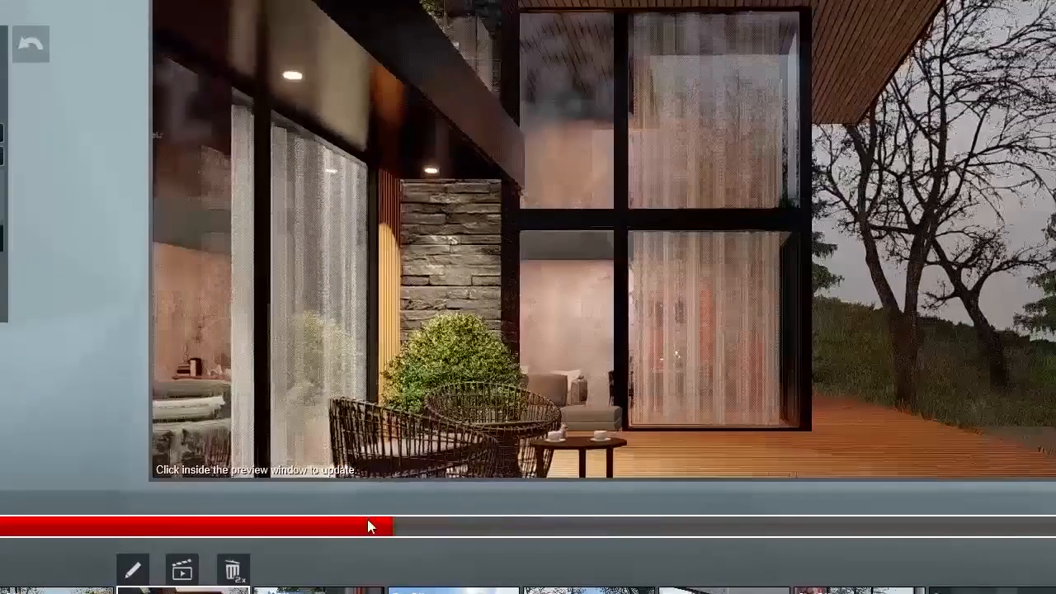
Step: Add the Real Skies effect to clip 4
{"action": "left_click", "coordinate": [318, 589]}
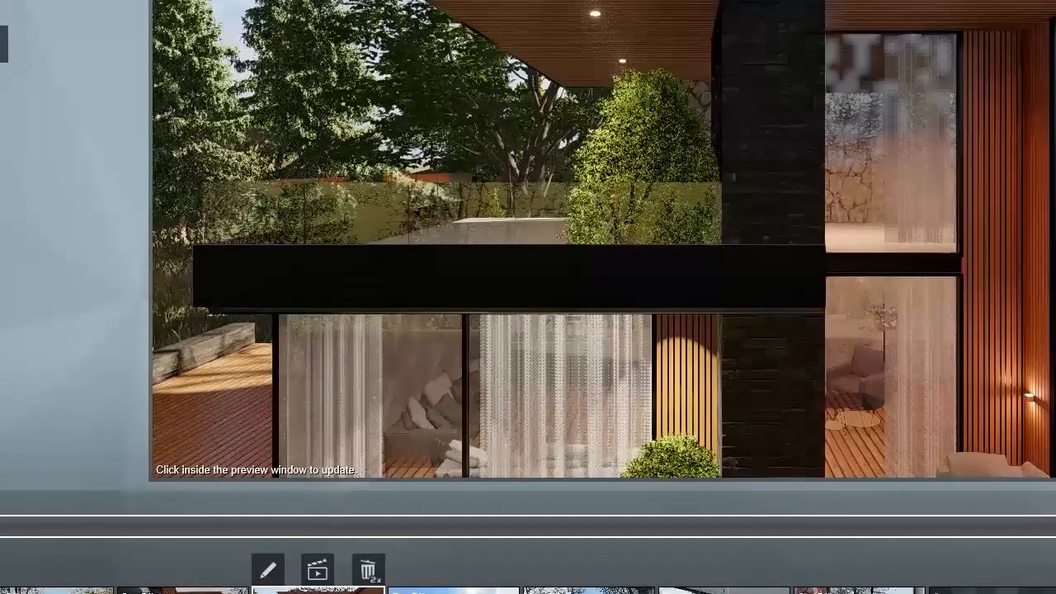
{"action": "left_click", "coordinate": [3, 45]}
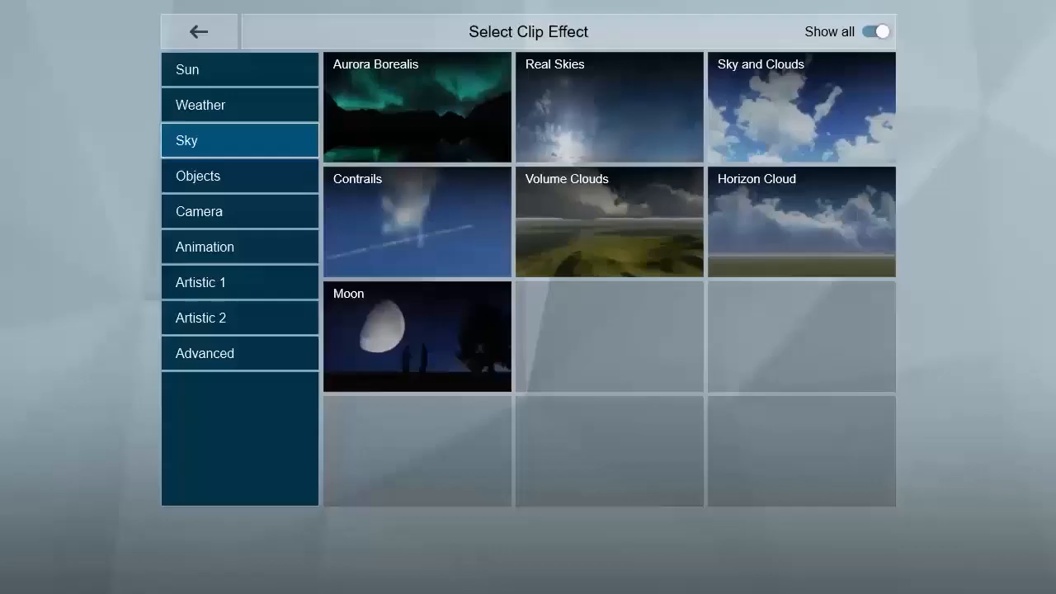
{"action": "left_click", "coordinate": [530, 132]}
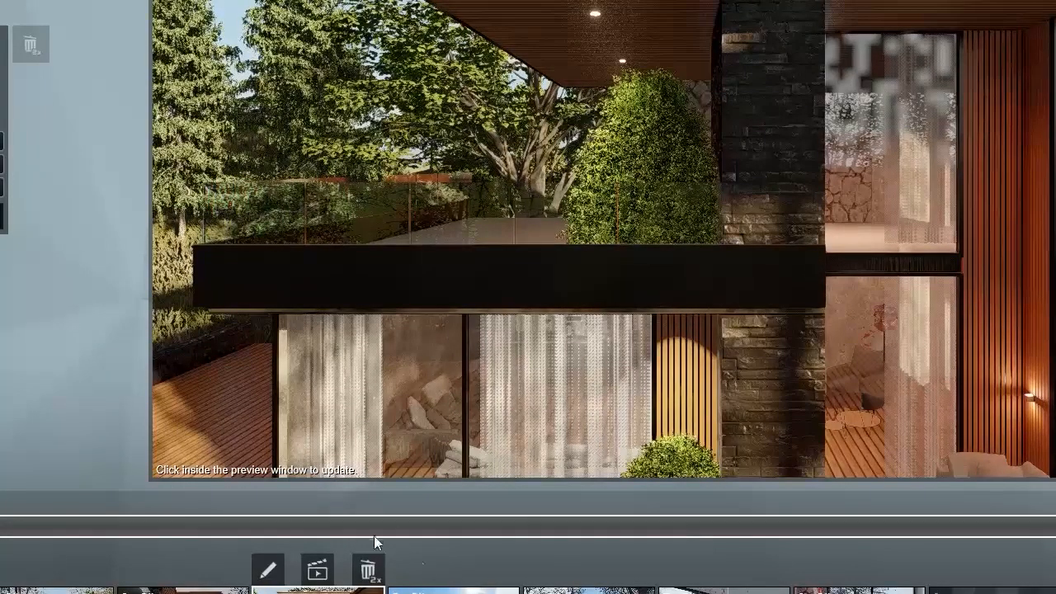
Step: Preview the camera move of clip 5 and open the Camera effects for clip 6
{"action": "left_click", "coordinate": [454, 589]}
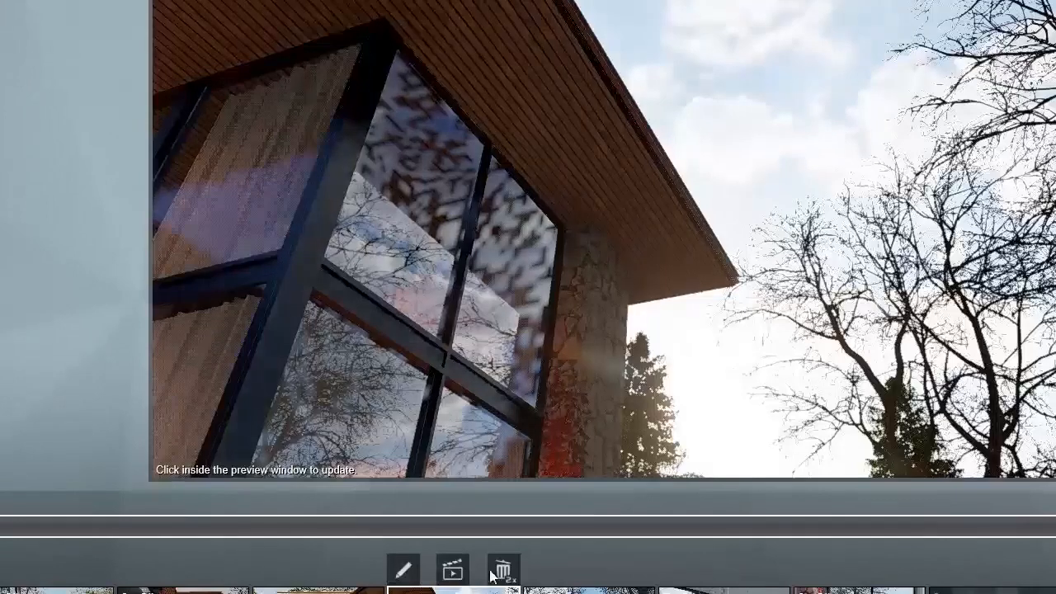
{"action": "left_click_drag", "start_coordinate": [498, 524], "coordinate": [586, 532]}
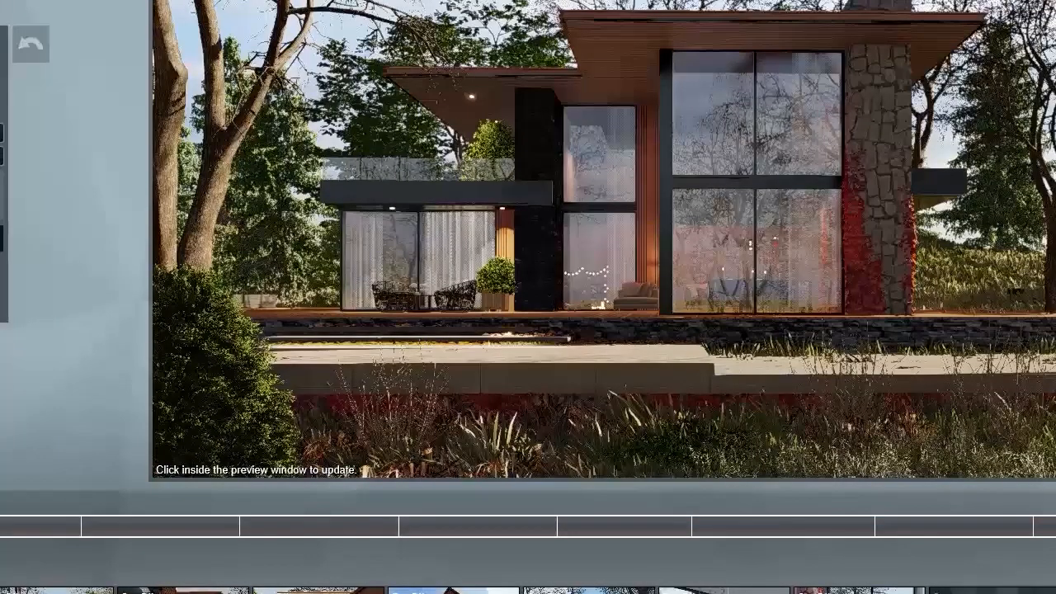
{"action": "left_click", "coordinate": [454, 590]}
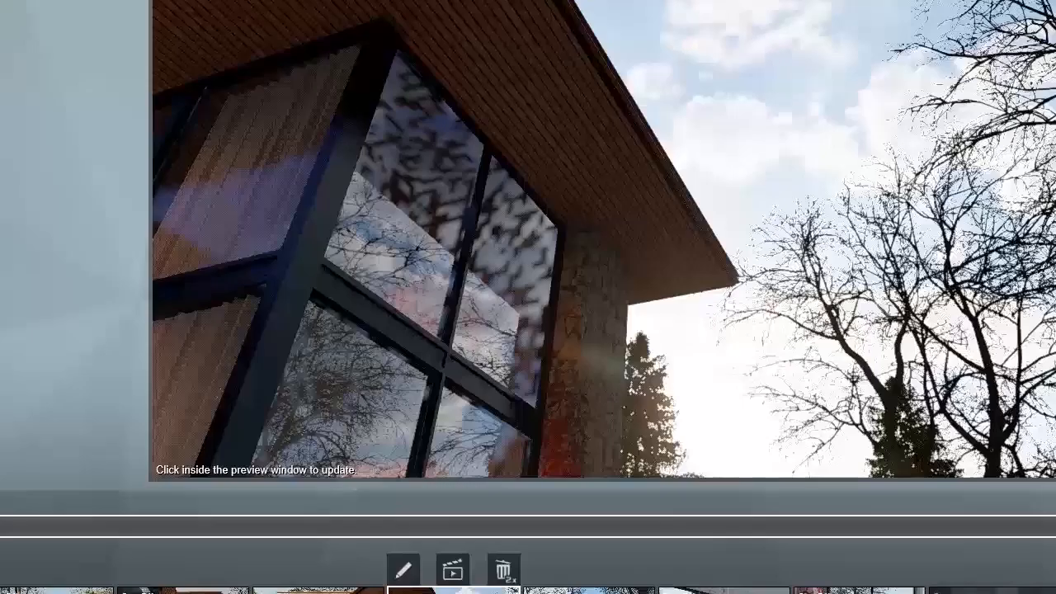
{"action": "left_click", "coordinate": [589, 591]}
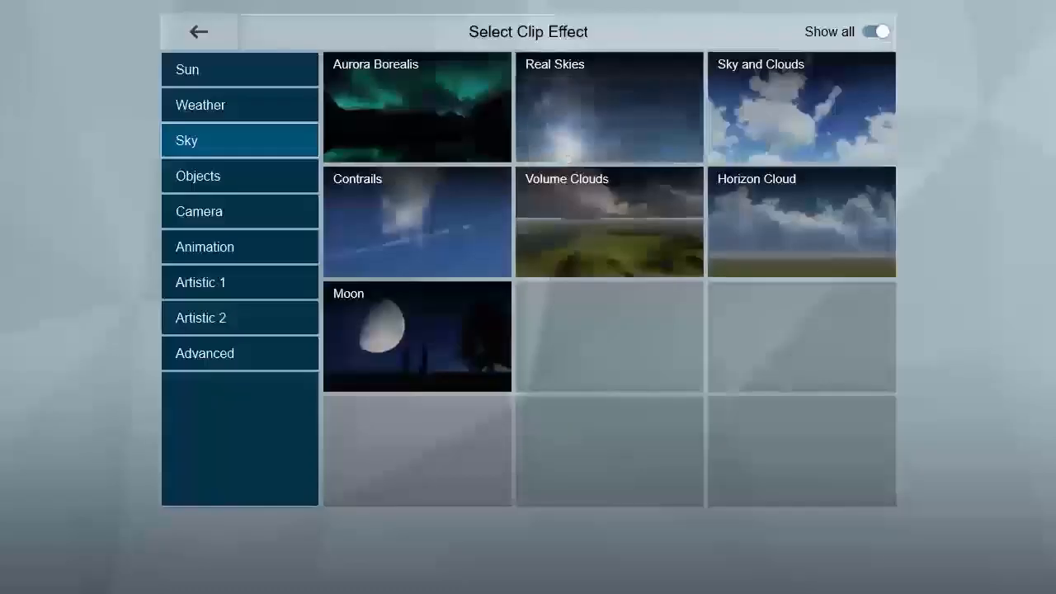
{"action": "left_click", "coordinate": [216, 213]}
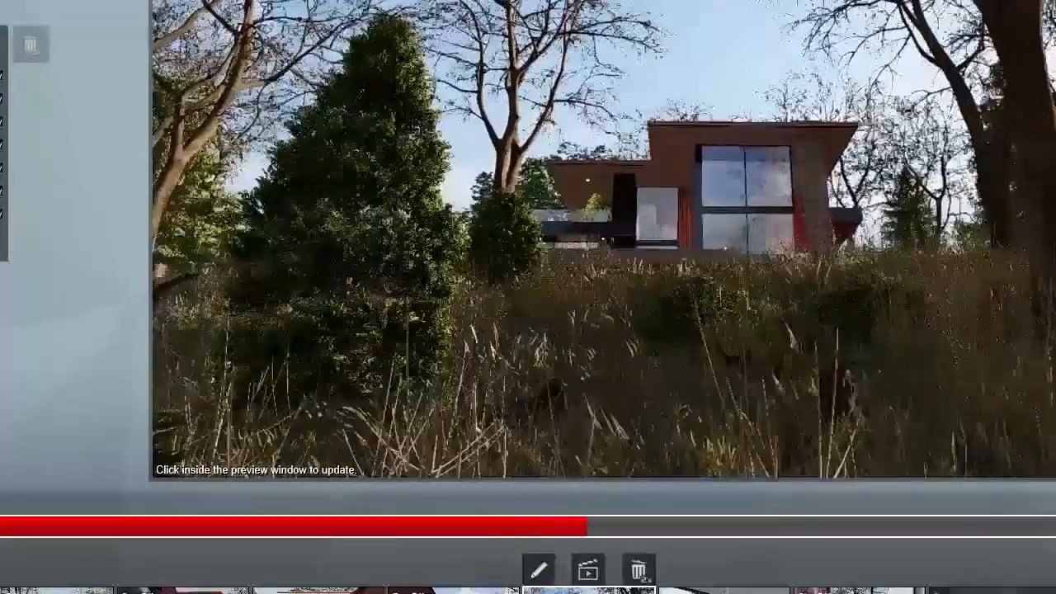
Step: Remove the open effect from clip 7, try the Overcast and Night styles, and settle on the Interior style
{"action": "left_click", "coordinate": [724, 591]}
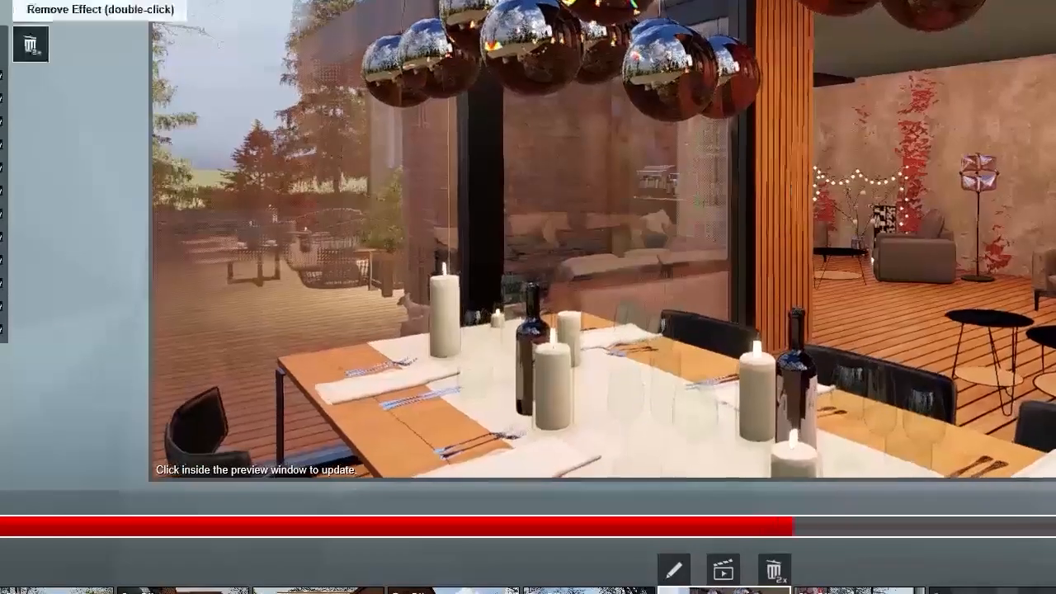
{"action": "double_click", "coordinate": [29, 46]}
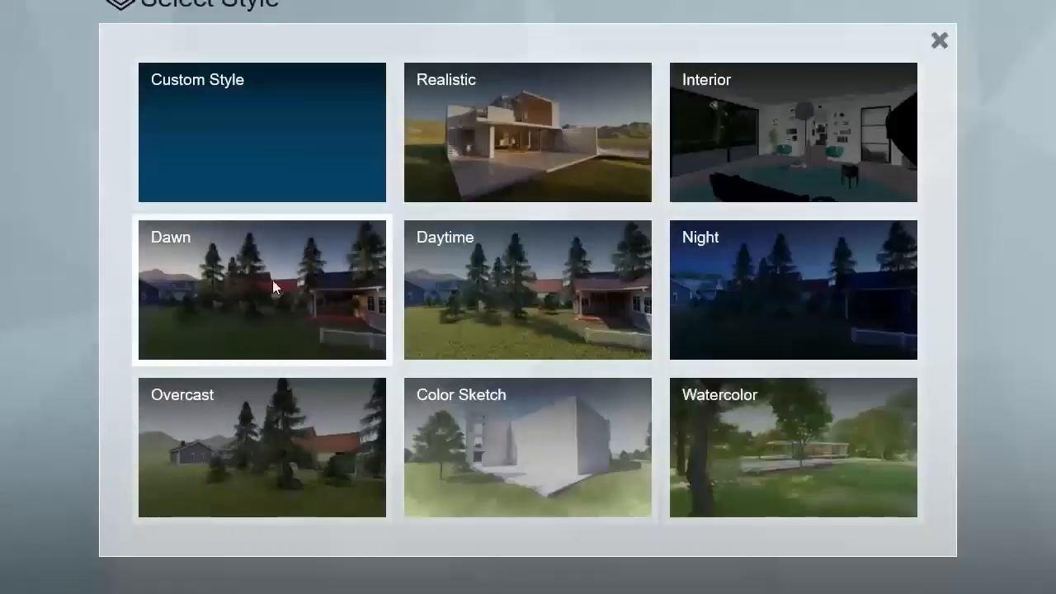
{"action": "left_click", "coordinate": [196, 429]}
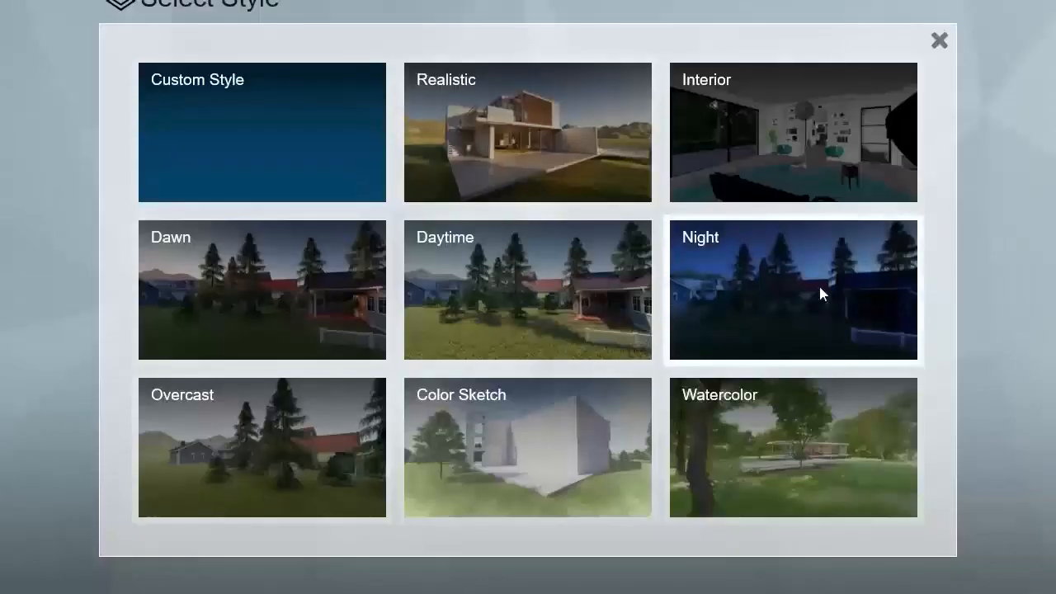
{"action": "left_click", "coordinate": [819, 286]}
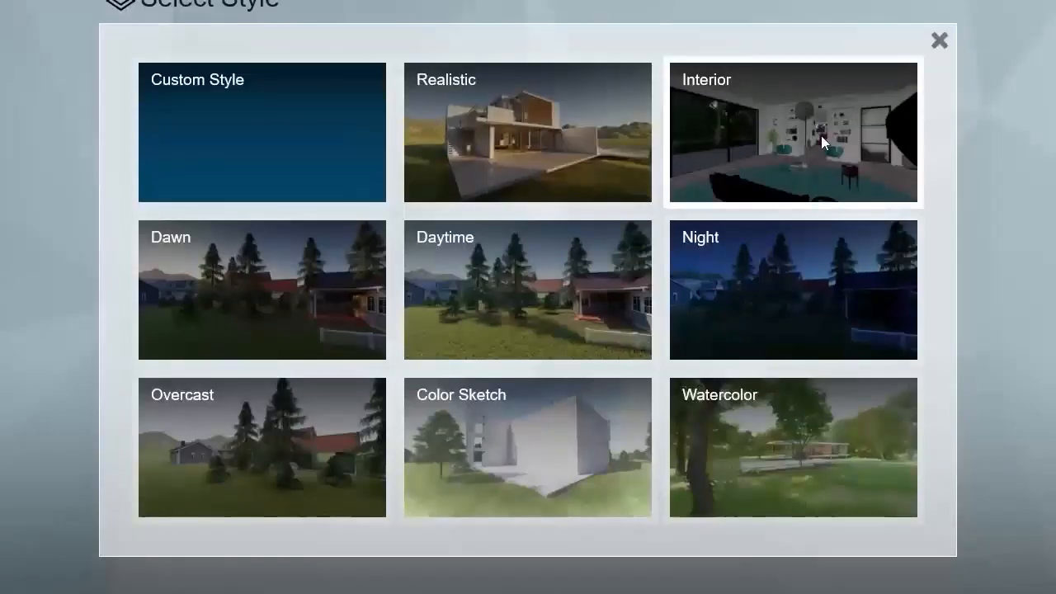
{"action": "left_click", "coordinate": [820, 136]}
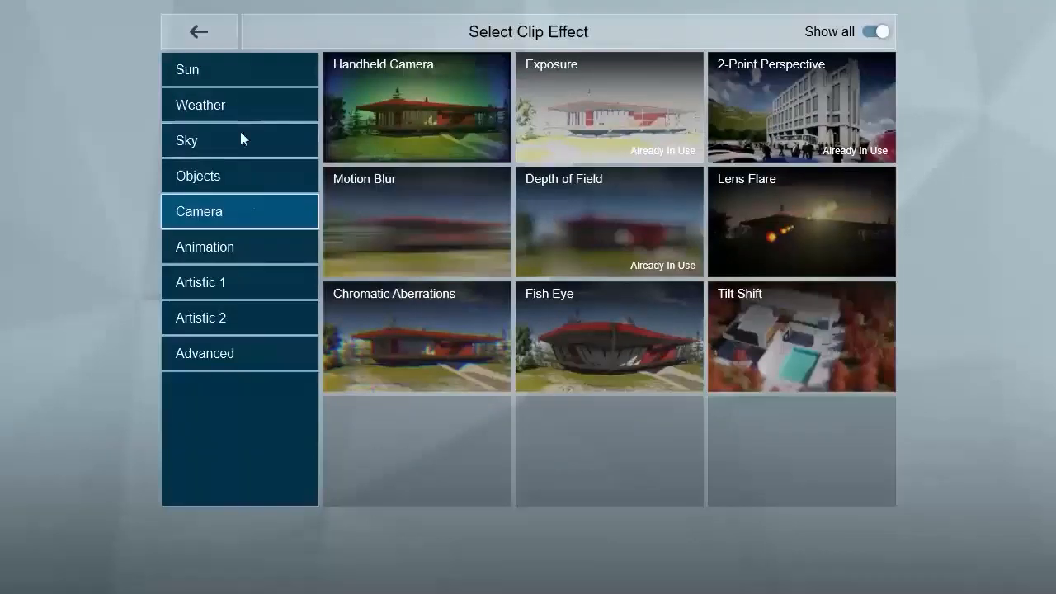
Step: Add the Precipitation effect to clip 7 and delete clip 8 from the movie
{"action": "left_click", "coordinate": [239, 105]}
{"action": "left_click", "coordinate": [750, 103]}
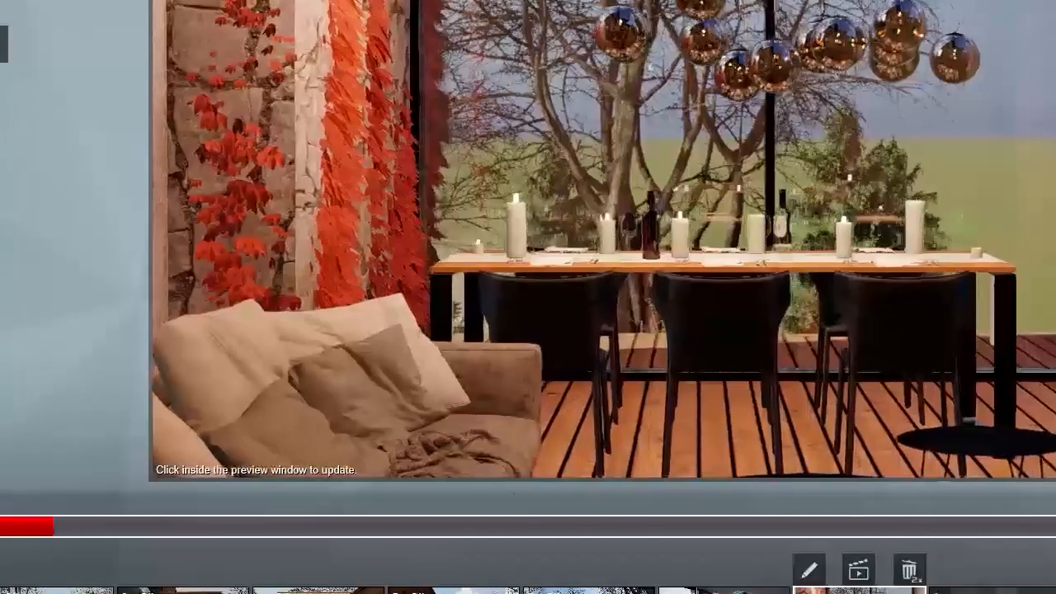
{"action": "left_click", "coordinate": [716, 590]}
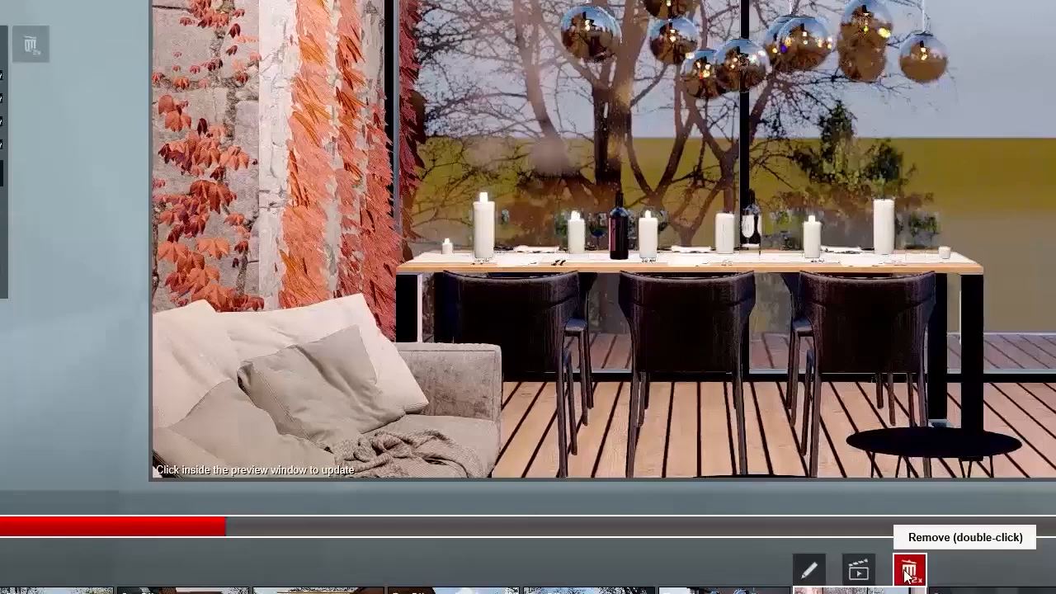
{"action": "double_click", "coordinate": [908, 571]}
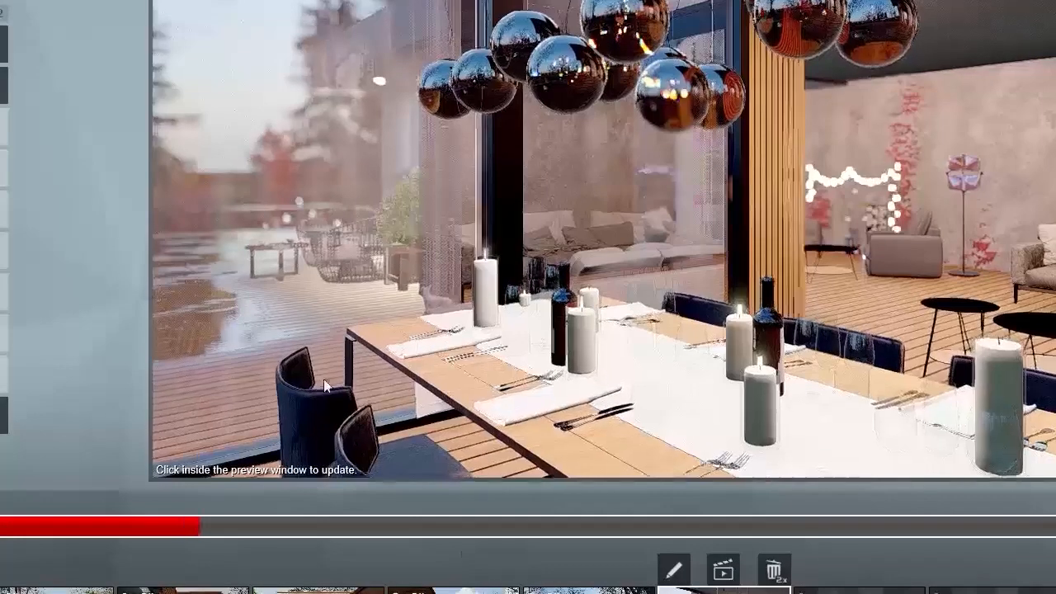
Step: Edit clip 7's recording by reframing the dining table at an 18.9 mm focal length and adding that view as a camera keyframe
{"action": "left_click", "coordinate": [680, 575]}
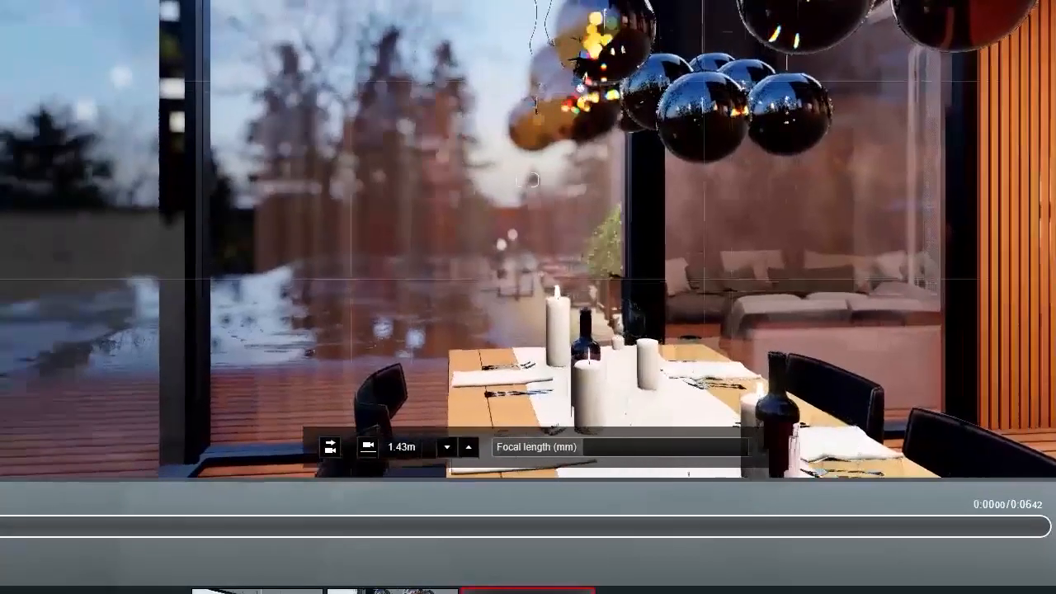
{"action": "middle_click_drag", "start_coordinate": [744, 407], "coordinate": [705, 386]}
{"action": "right_click_drag", "start_coordinate": [705, 386], "coordinate": [659, 386]}
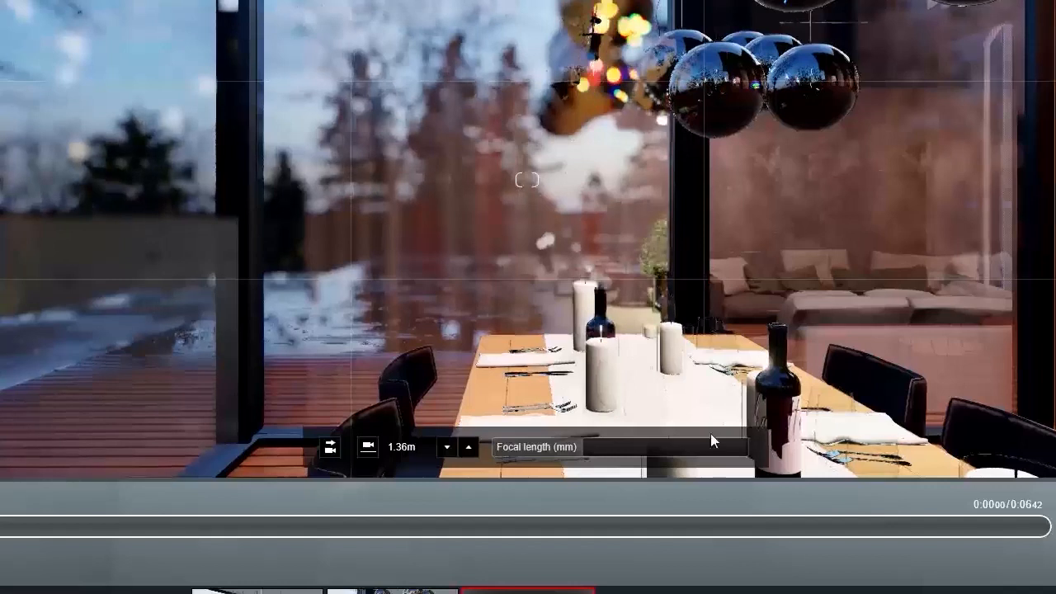
{"action": "left_click", "coordinate": [573, 442]}
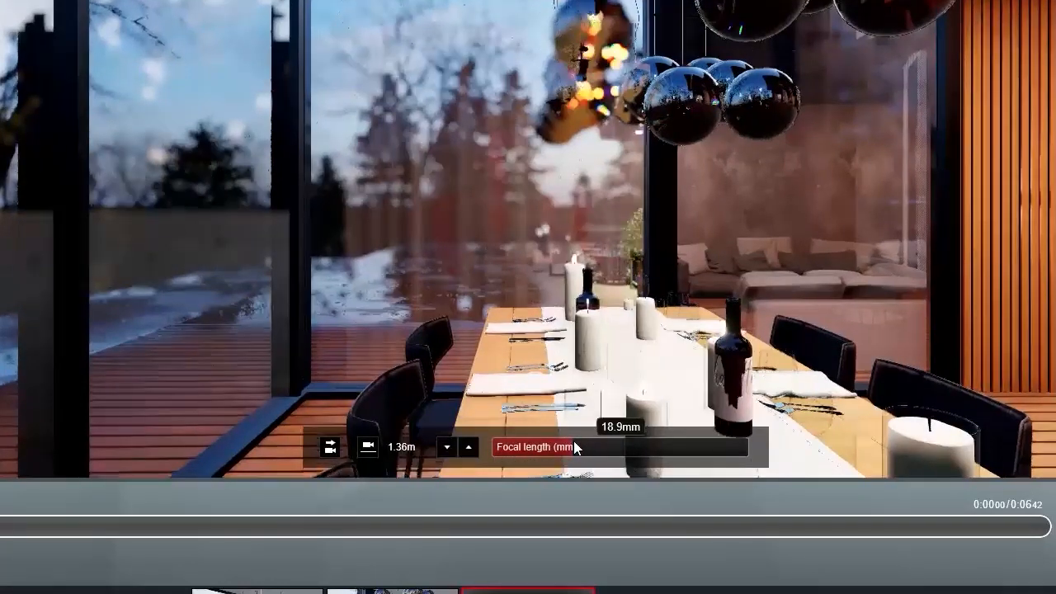
{"action": "left_click", "coordinate": [456, 573]}
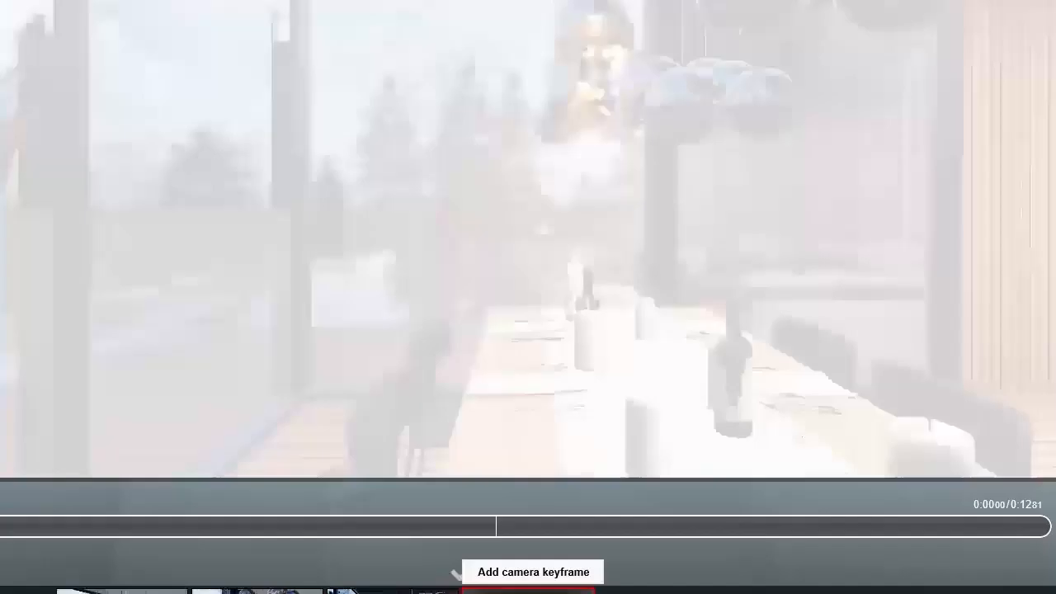
Step: Rework clip 7's camera path by reframing the dining table, adjusting the focal length and adding camera keyframes
{"action": "key", "text": "d"}
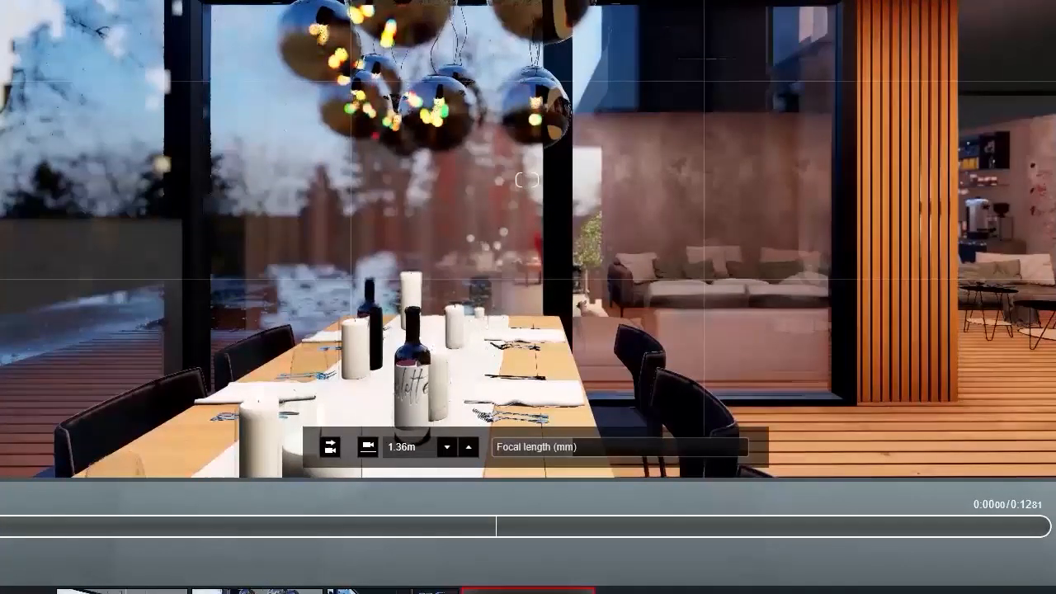
{"action": "left_click", "coordinate": [528, 580]}
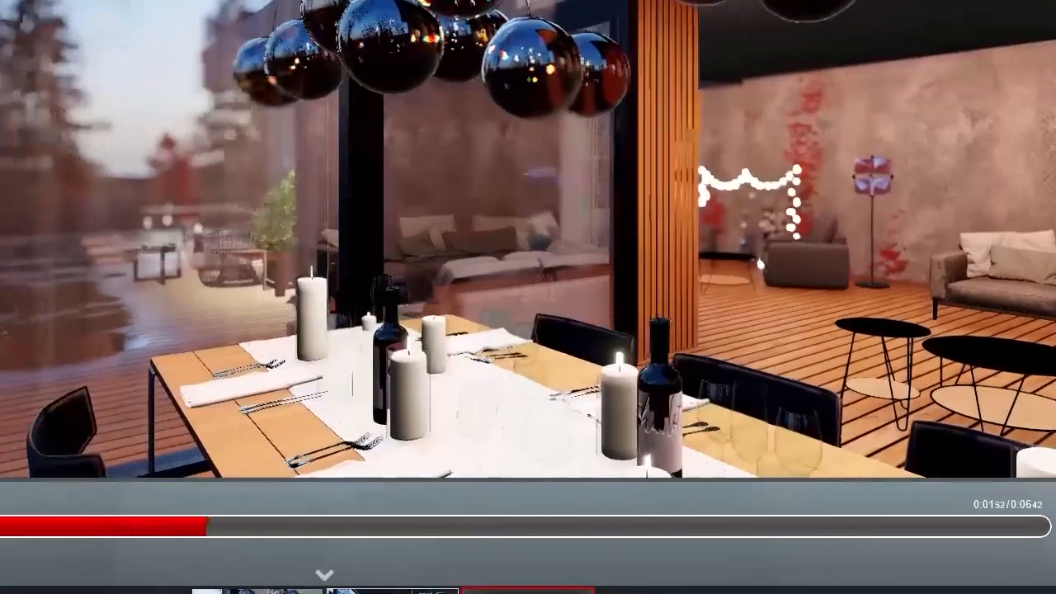
{"action": "left_click", "coordinate": [393, 592]}
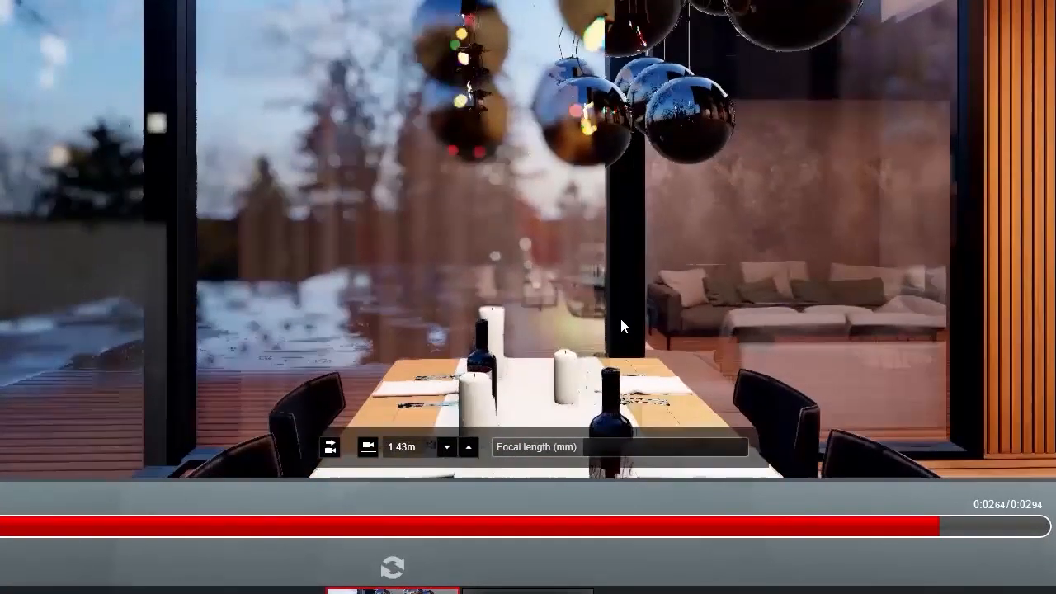
{"action": "left_click", "coordinate": [574, 447]}
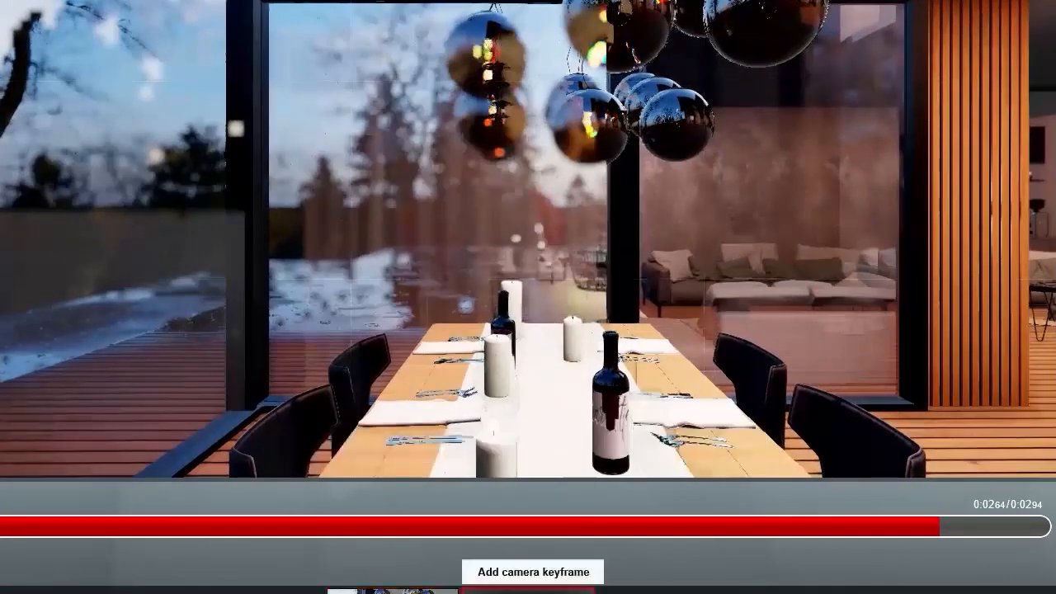
{"action": "left_click", "coordinate": [533, 588]}
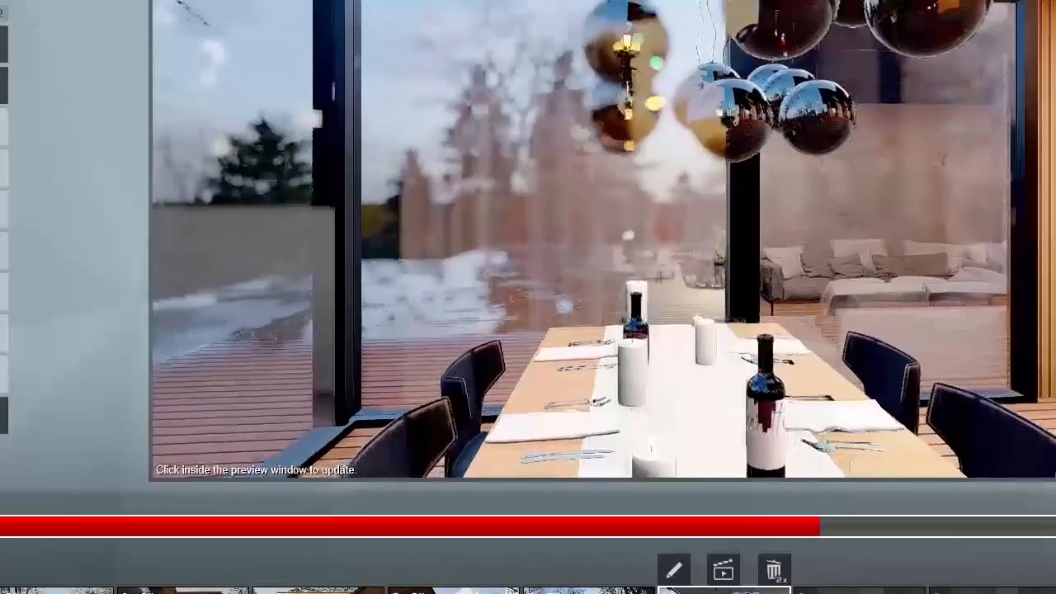
Step: Compare the Overcast and Realistic styles on the re-recorded dining clip and apply the Interior style
{"action": "left_click", "coordinate": [2, 3]}
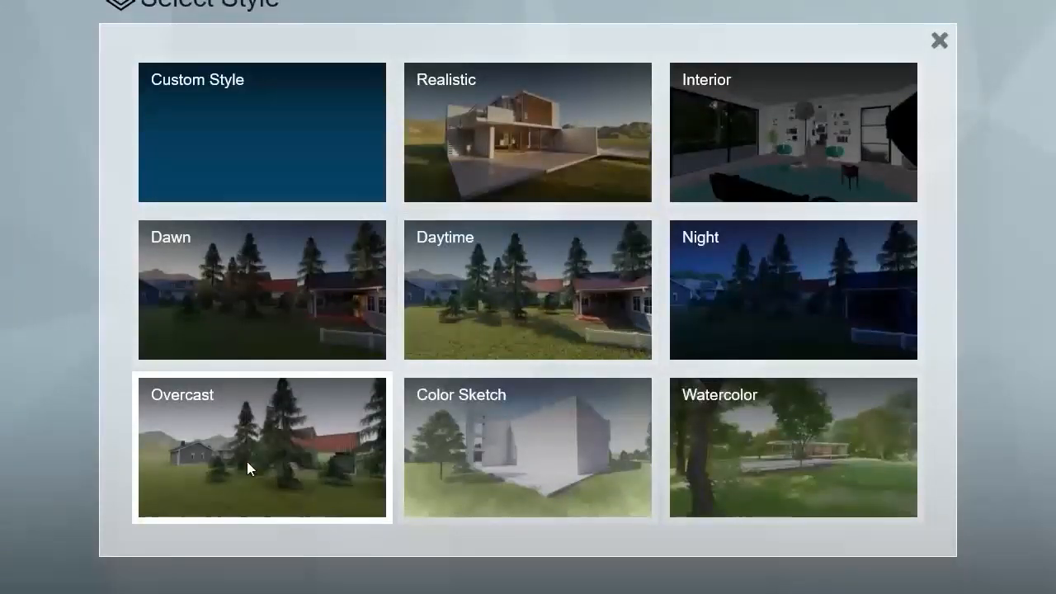
{"action": "left_click", "coordinate": [248, 465]}
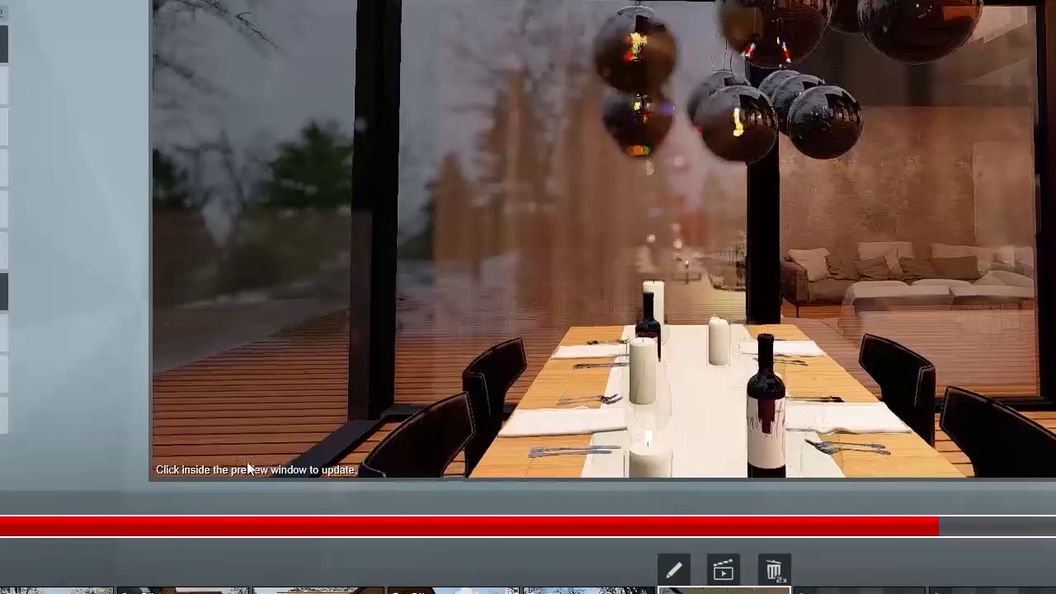
{"action": "left_click", "coordinate": [2, 3]}
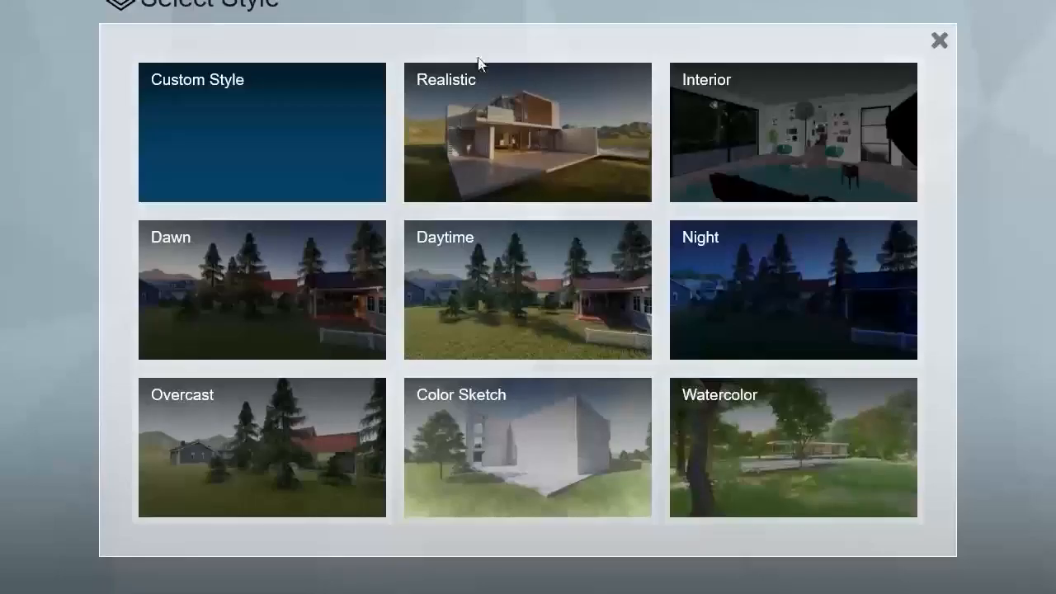
{"action": "left_click", "coordinate": [512, 114]}
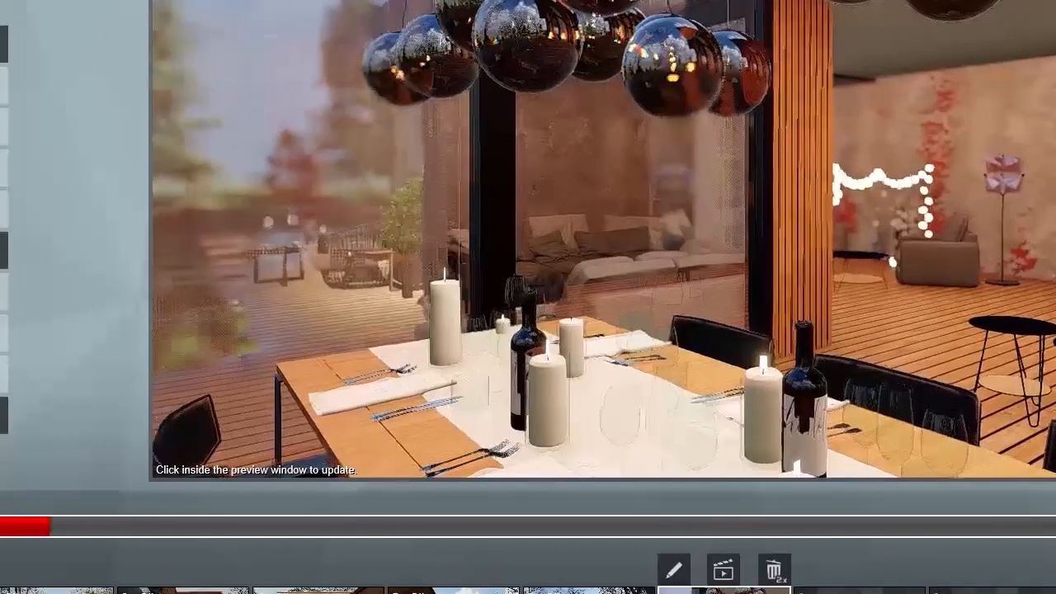
{"action": "left_click", "coordinate": [2, 4]}
{"action": "left_click", "coordinate": [828, 104]}
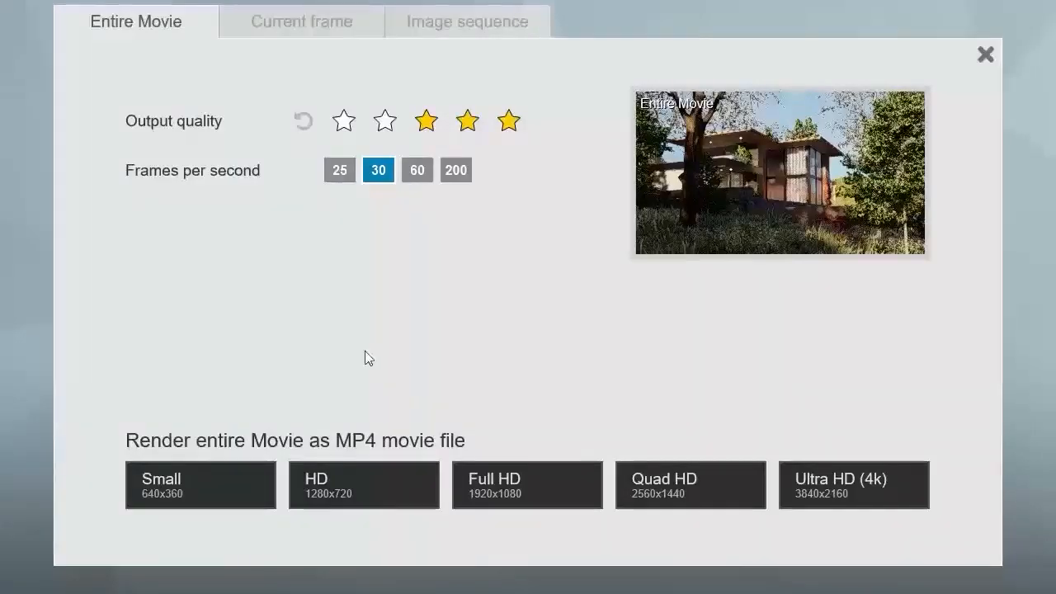
Step: Render the entire movie as an HD (1280x720) MP4 file at 30 frames per second
{"action": "left_click", "coordinate": [356, 493]}
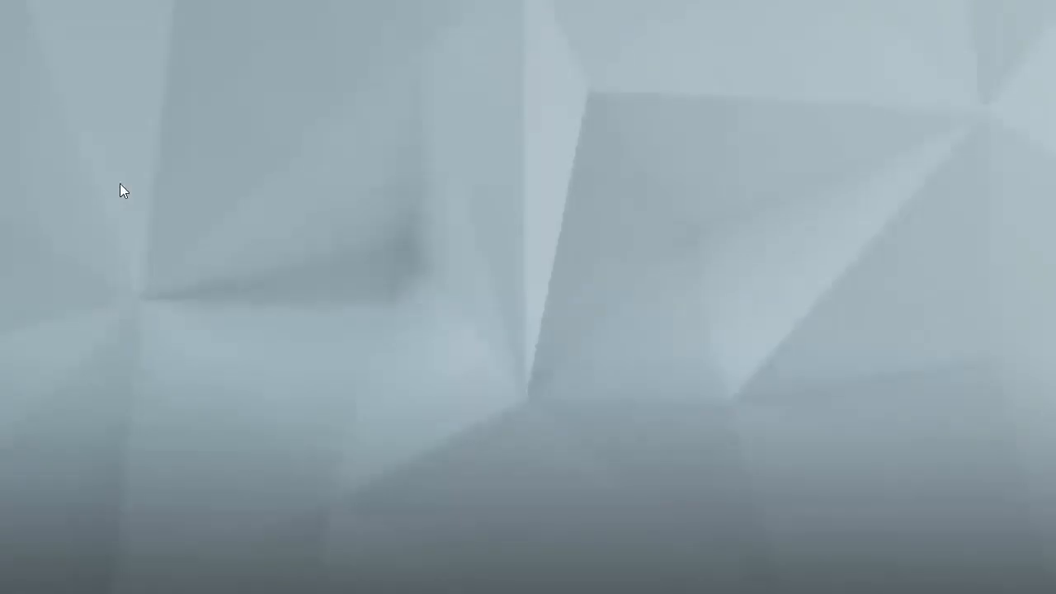
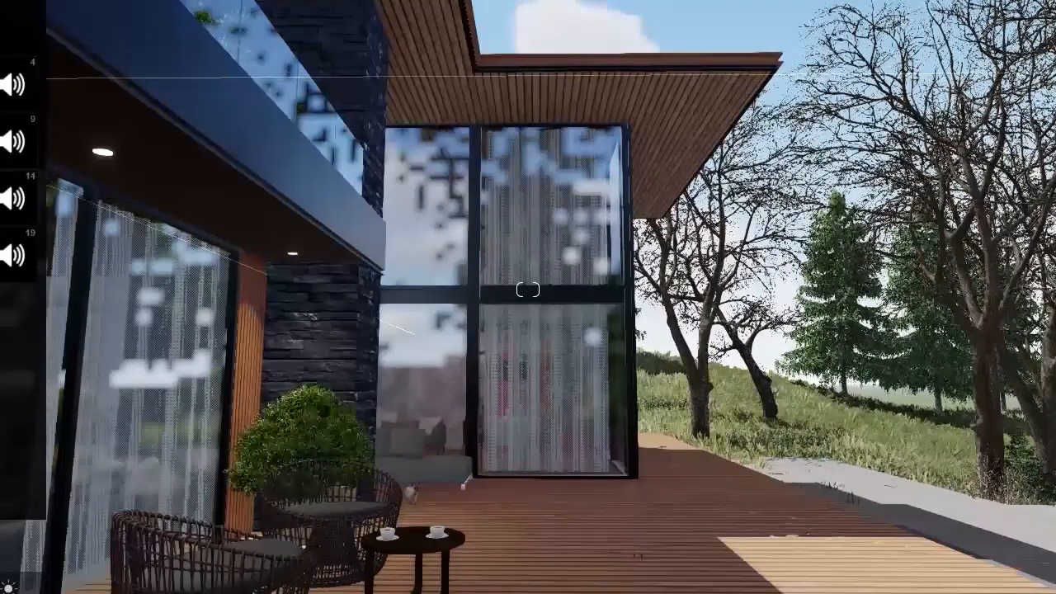
Step: Place a Forest 001 sound at the outer edge of the wooden terrace and adjust its minimum distance
{"action": "left_click", "coordinate": [15, 85]}
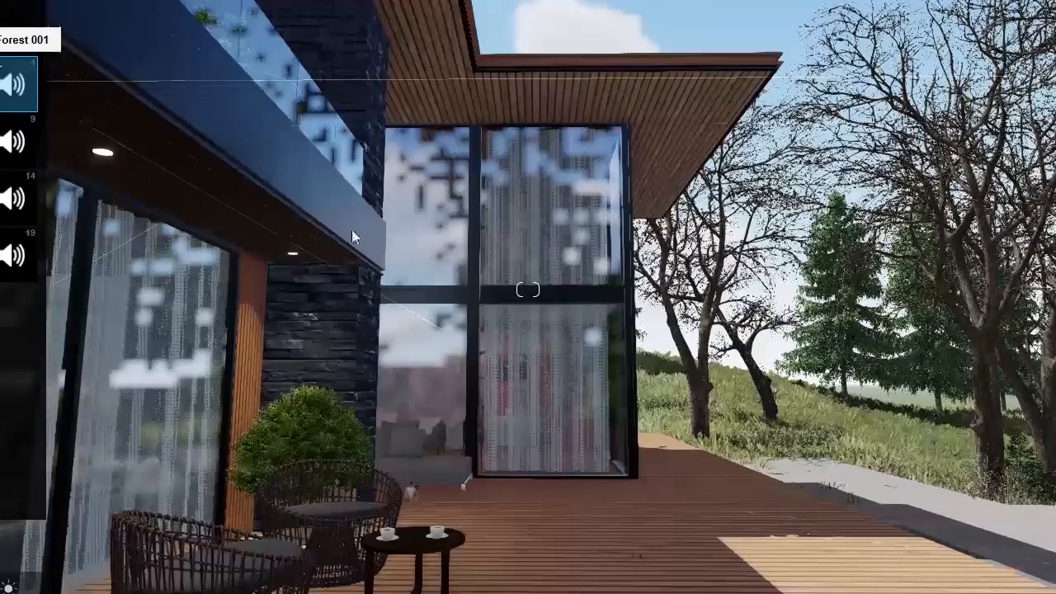
{"action": "left_click", "coordinate": [926, 490]}
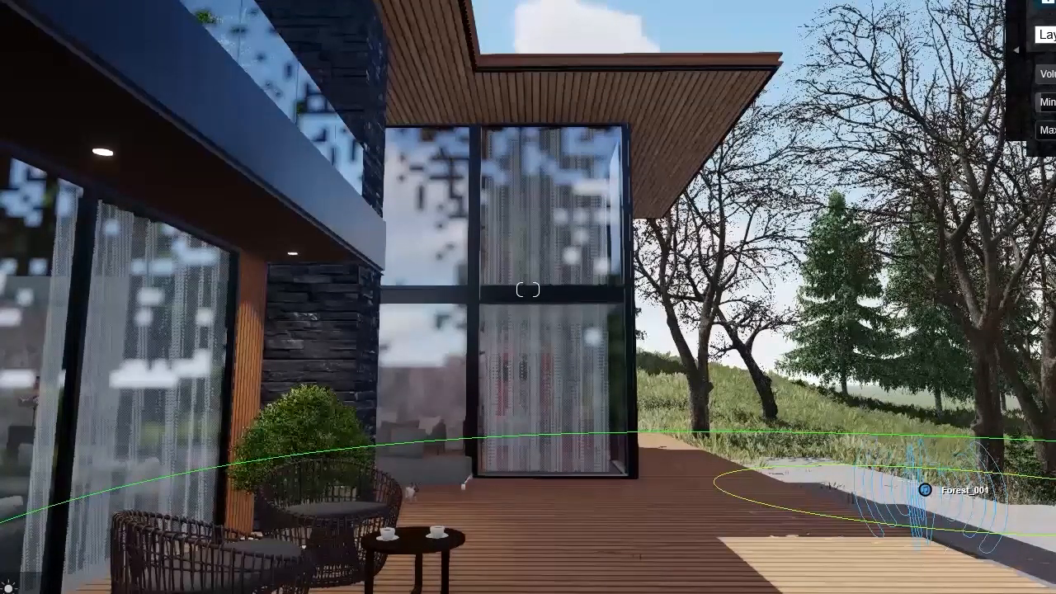
{"action": "left_click_drag", "start_coordinate": [1049, 107], "coordinate": [1042, 146]}
Step: Move the Forest 001 sound to the area by the windows behind the dining table
{"action": "key", "text": "s"}
{"action": "right_click_drag", "start_coordinate": [799, 382], "coordinate": [916, 411]}
{"action": "key", "text": "w"}
{"action": "key", "text": "w"}
{"action": "key", "text": "w"}
{"action": "right_click_drag", "start_coordinate": [536, 406], "coordinate": [588, 407]}
{"action": "key", "text": "s"}
{"action": "key", "text": "s"}
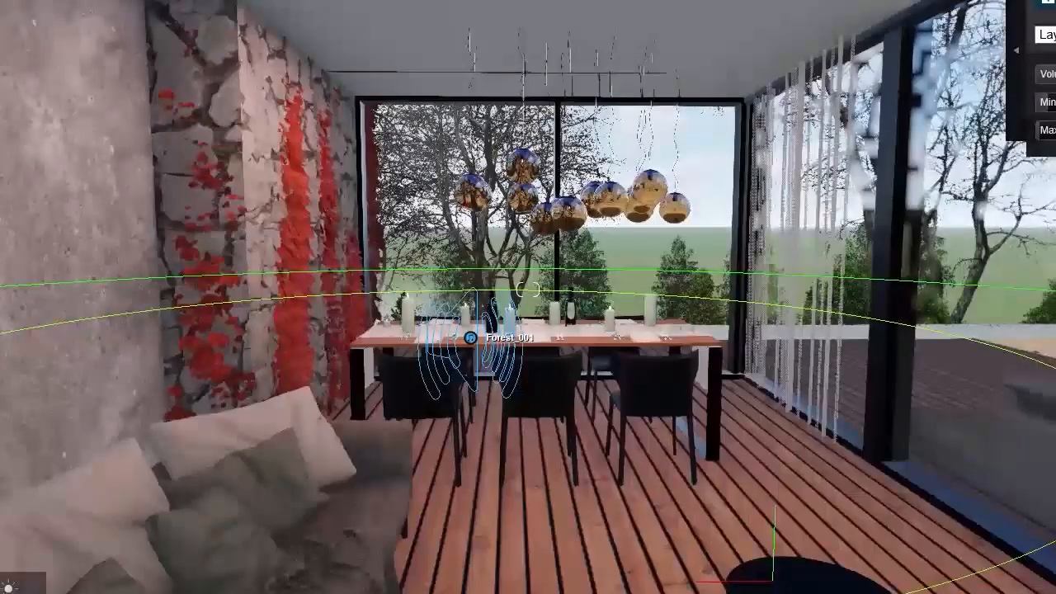
{"action": "left_click_drag", "start_coordinate": [472, 339], "coordinate": [659, 302]}
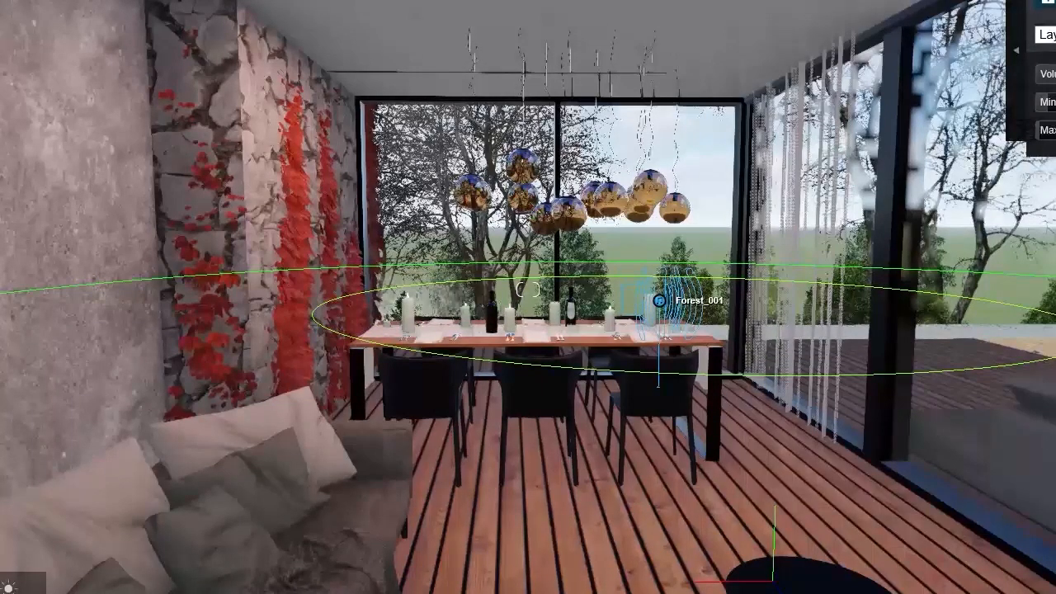
Step: Place a Thunder Moderate HeavyRain sound on the living-room floor, reduce its minimum distance and adjust its maximum distance
{"action": "mouse_move", "coordinate": [31, 130]}
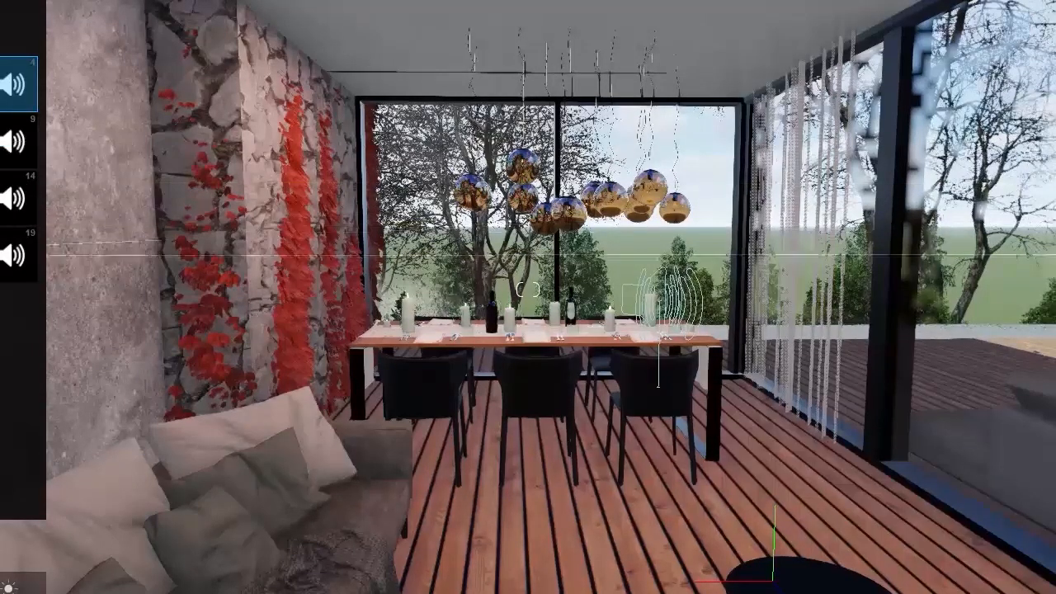
{"action": "left_click", "coordinate": [530, 519]}
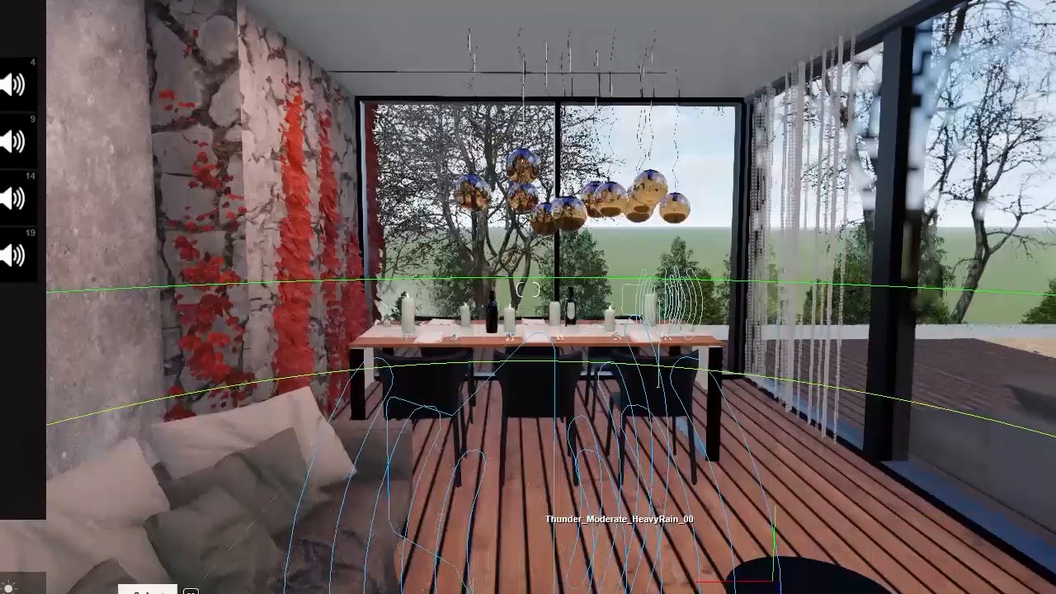
{"action": "left_click", "coordinate": [541, 520]}
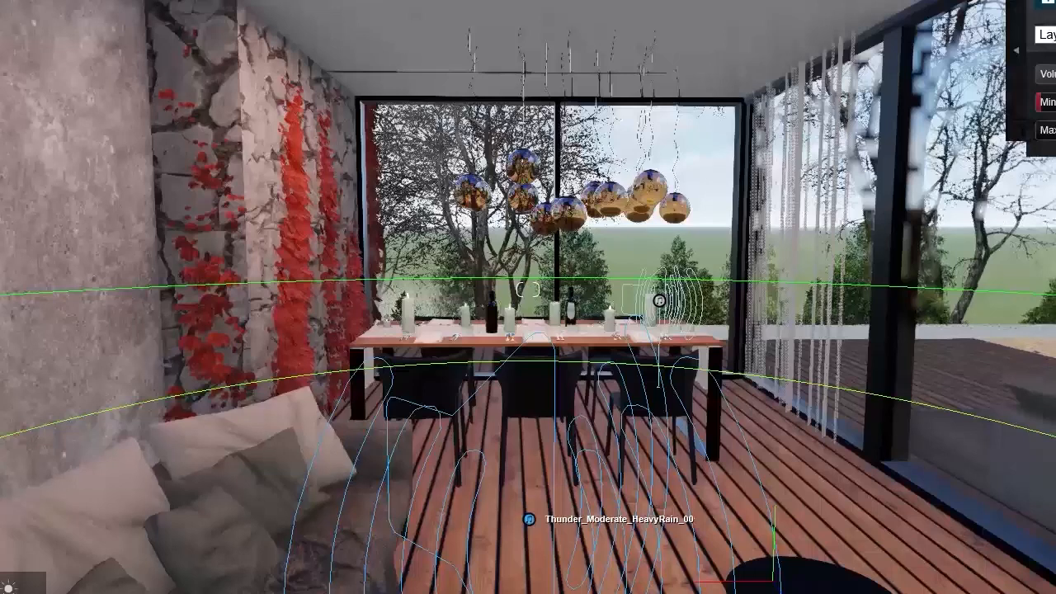
{"action": "left_click_drag", "start_coordinate": [1049, 103], "coordinate": [1026, 139]}
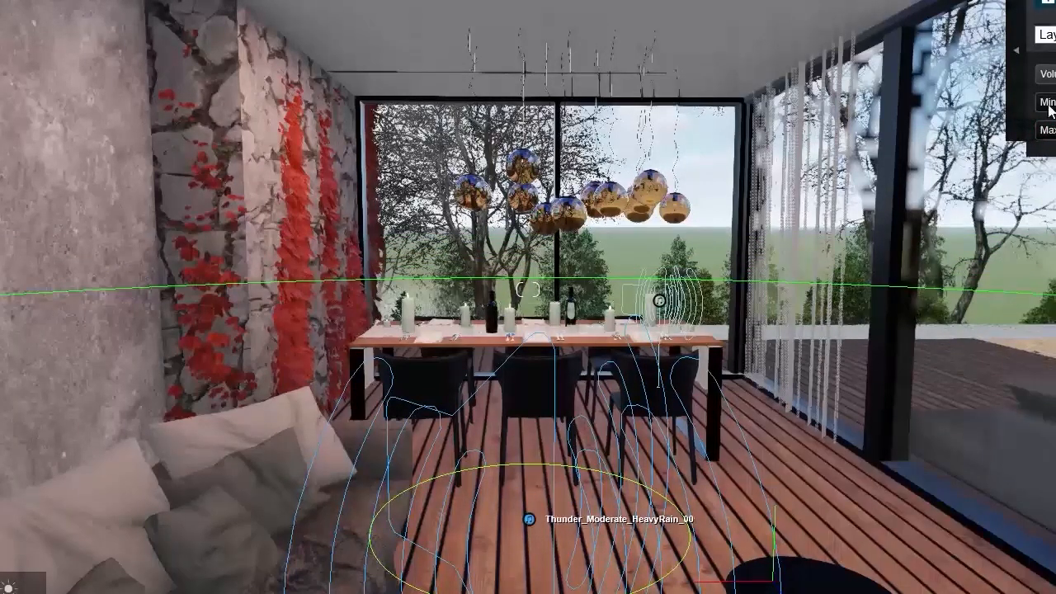
{"action": "left_click_drag", "start_coordinate": [1046, 130], "coordinate": [1046, 130]}
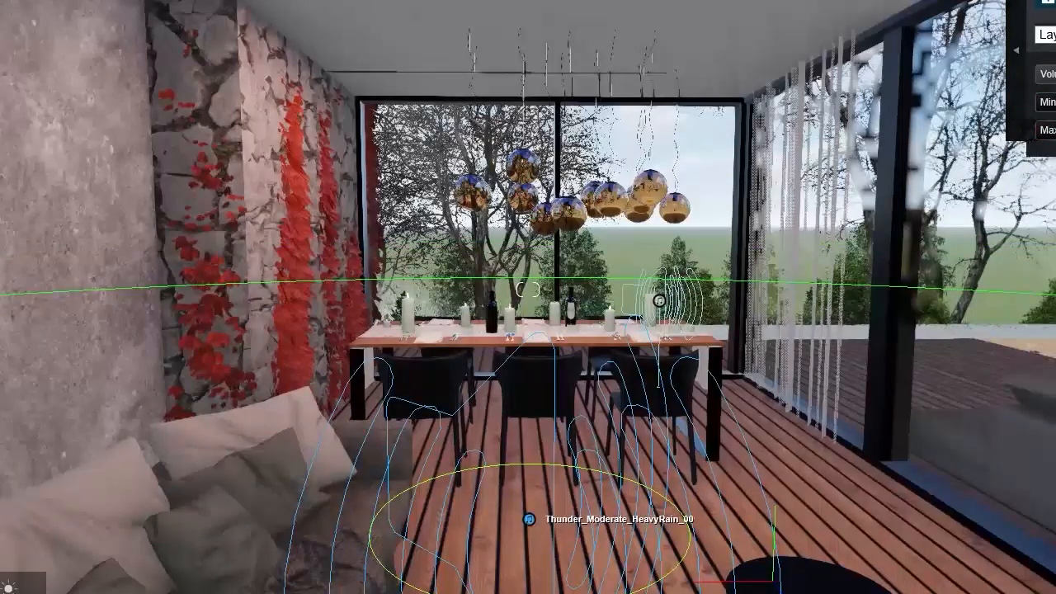
Step: Move the thunder and heavy rain sound from the coffee tables past the sofas toward the desk in the corner
{"action": "key", "text": "d"}
{"action": "right_click_drag", "start_coordinate": [995, 146], "coordinate": [924, 152]}
{"action": "key", "text": "s"}
{"action": "right_click_drag", "start_coordinate": [619, 312], "coordinate": [726, 343]}
{"action": "key", "text": "s"}
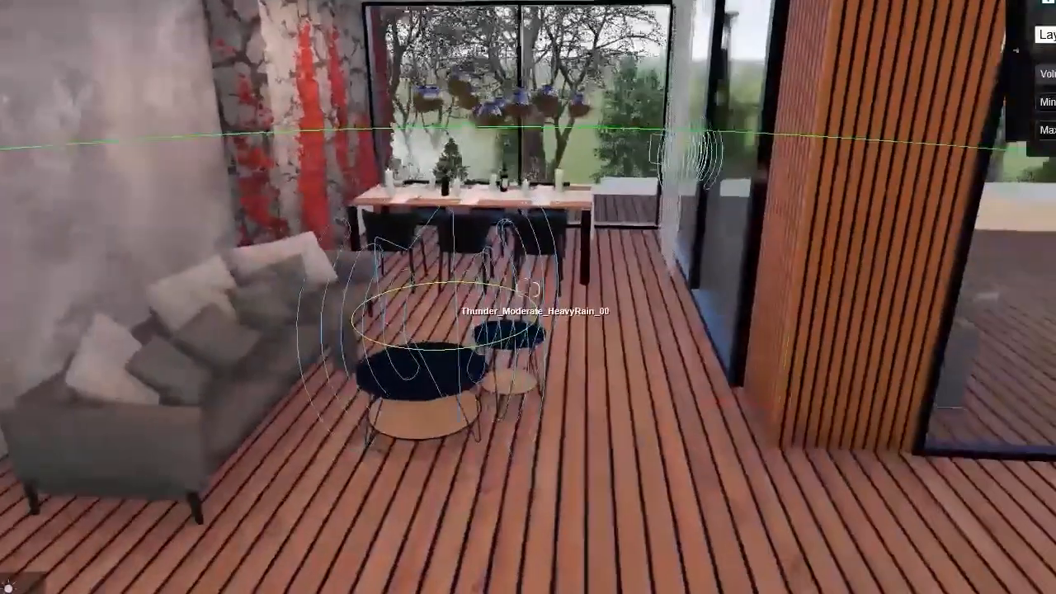
{"action": "key", "text": "s"}
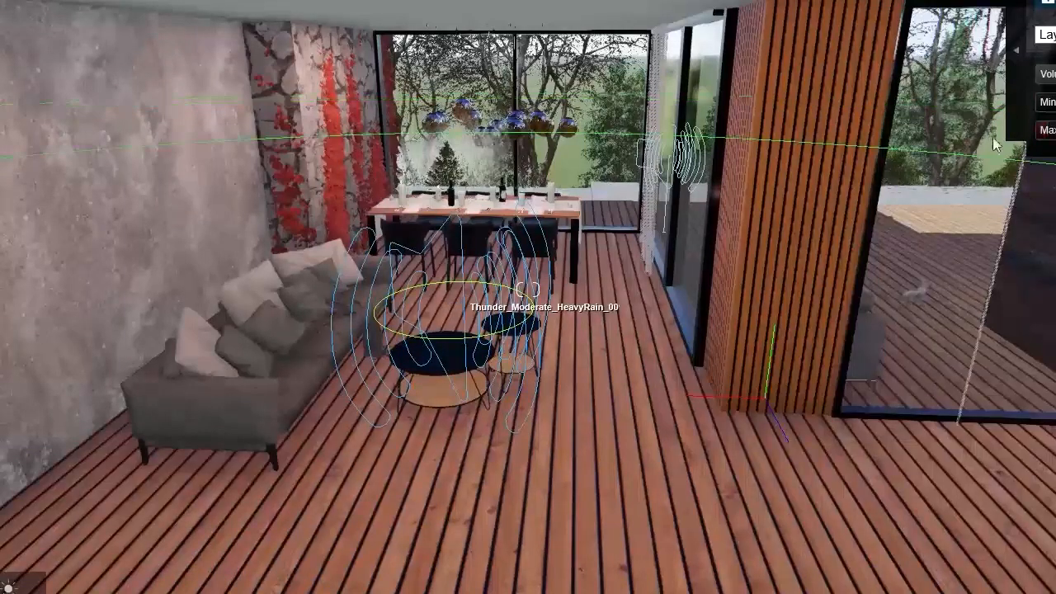
{"action": "left_click_drag", "start_coordinate": [457, 320], "coordinate": [66, 561]}
{"action": "key", "text": "f"}
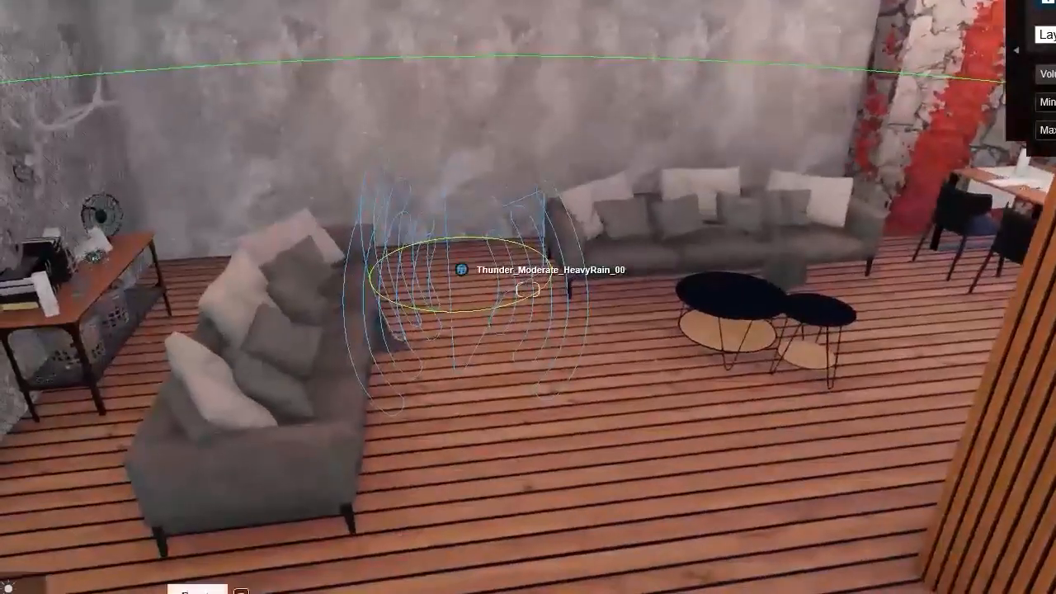
{"action": "left_click_drag", "start_coordinate": [462, 275], "coordinate": [137, 144]}
{"action": "right_click_drag", "start_coordinate": [528, 290], "coordinate": [471, 296]}
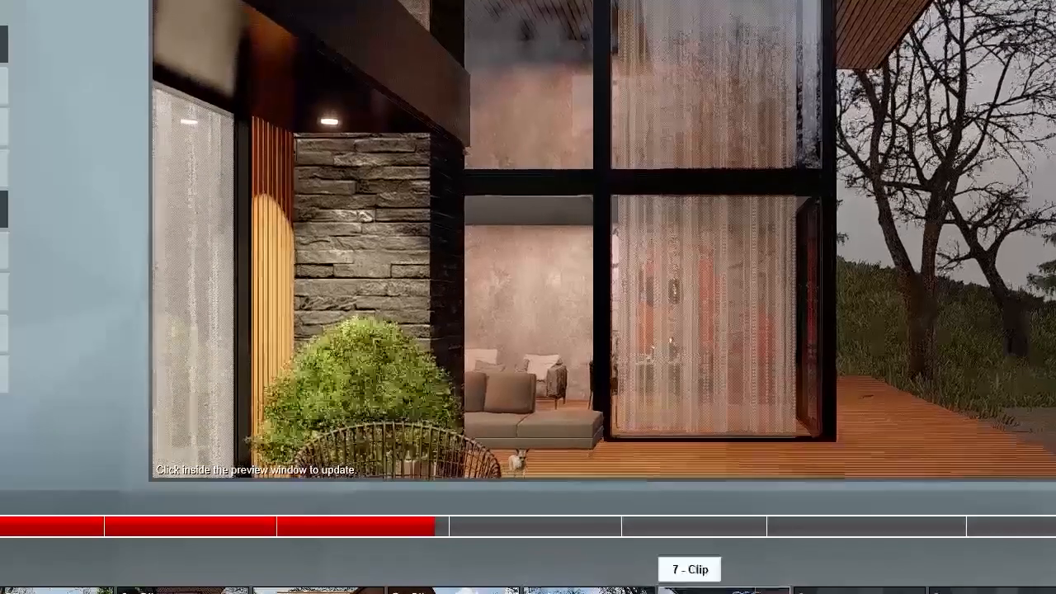
Step: Return to clip 7's dining-room view and move the thunder and heavy rain sound beside the dining table
{"action": "left_click", "coordinate": [724, 590]}
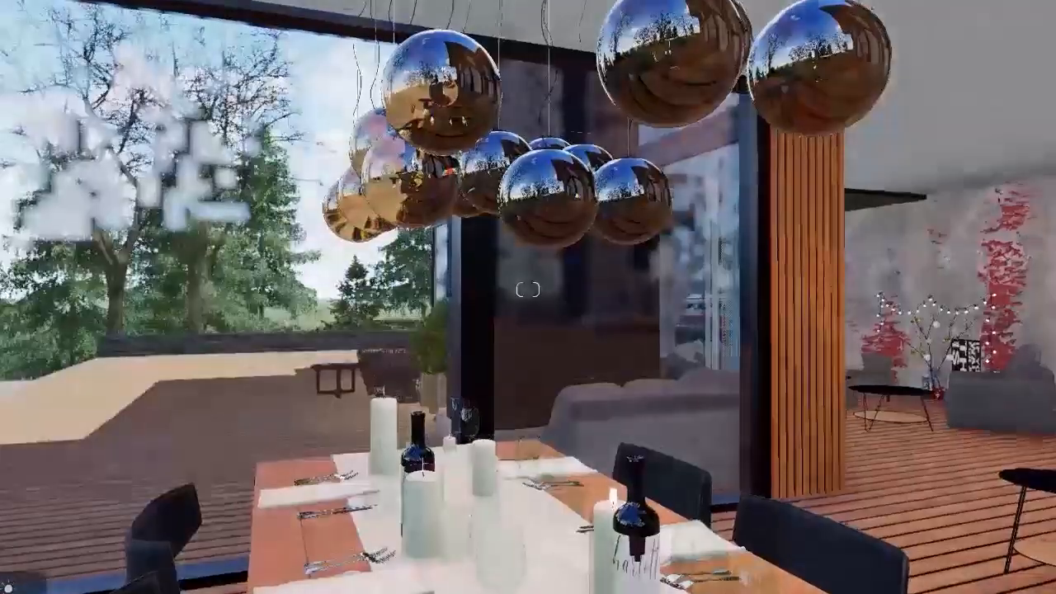
{"action": "left_click_drag", "start_coordinate": [330, 512], "coordinate": [590, 561]}
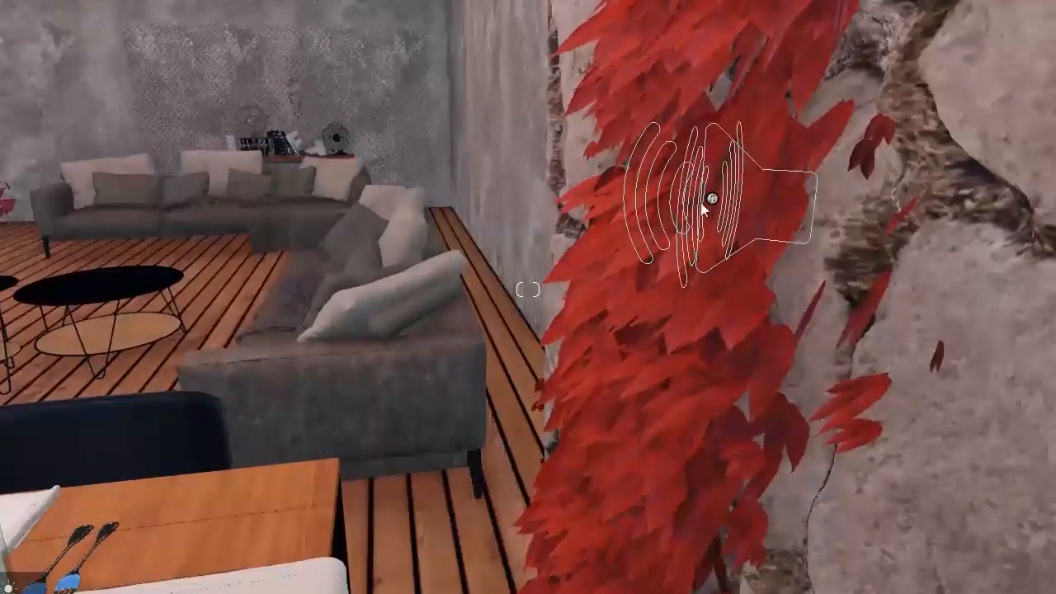
{"action": "left_click_drag", "start_coordinate": [664, 216], "coordinate": [474, 261]}
{"action": "right_click_drag", "start_coordinate": [526, 254], "coordinate": [355, 235]}
{"action": "right_click_drag", "start_coordinate": [716, 257], "coordinate": [636, 260]}
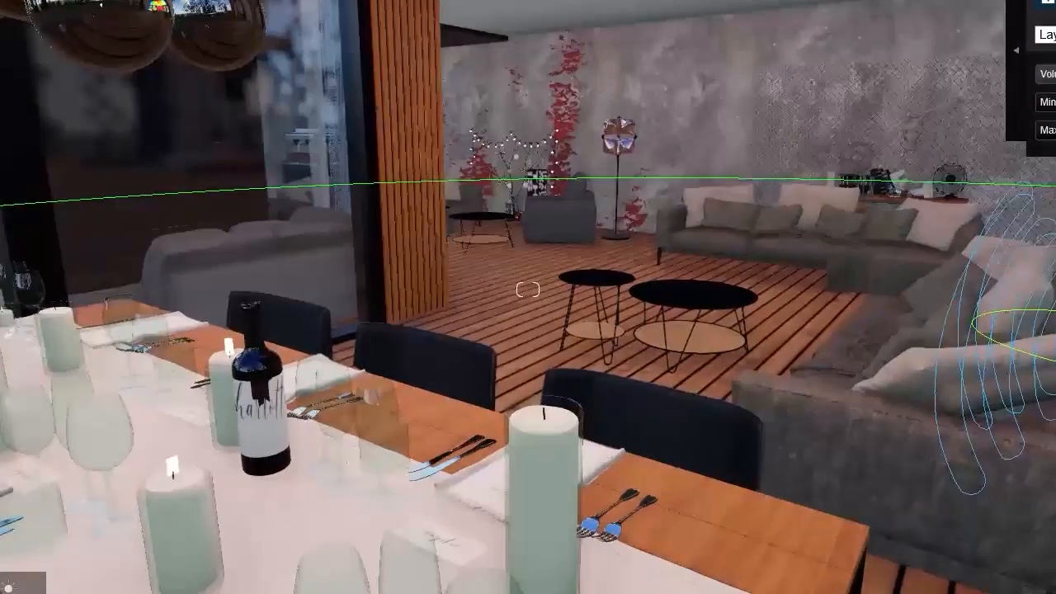
{"action": "left_click_drag", "start_coordinate": [1035, 352], "coordinate": [919, 423]}
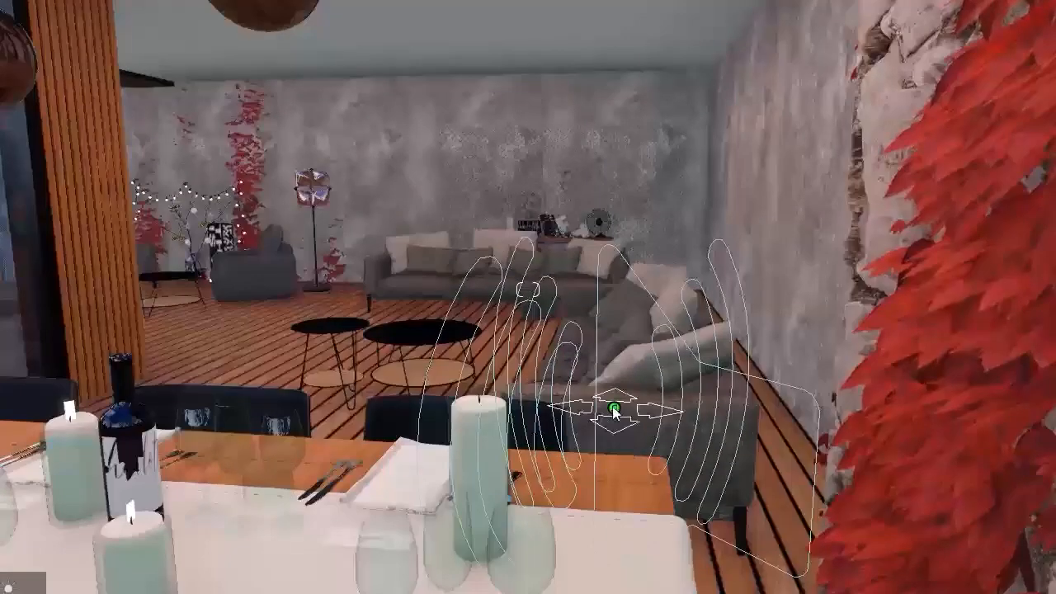
{"action": "left_click_drag", "start_coordinate": [613, 410], "coordinate": [559, 493]}
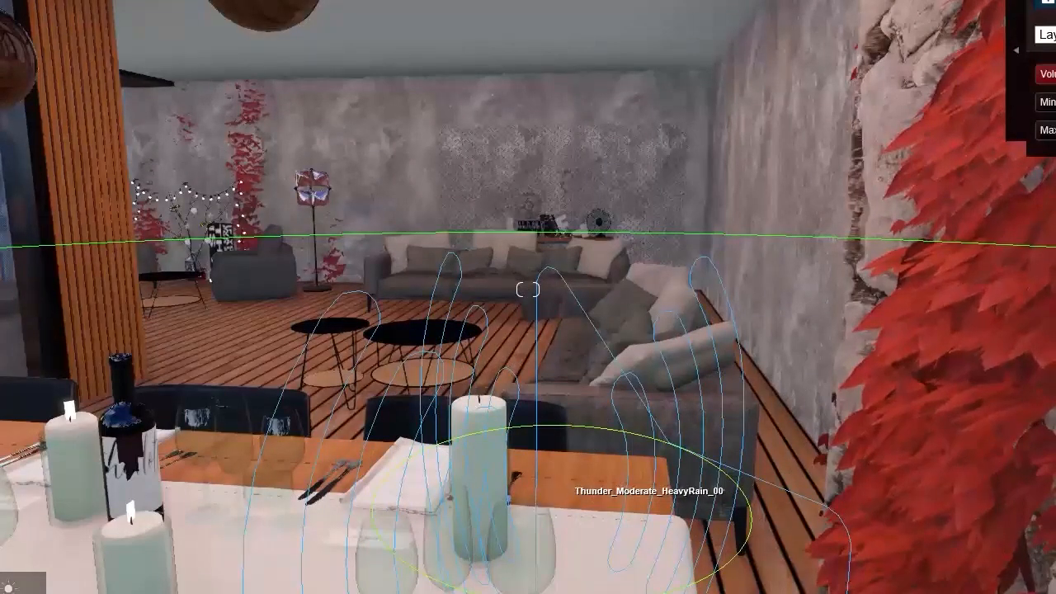